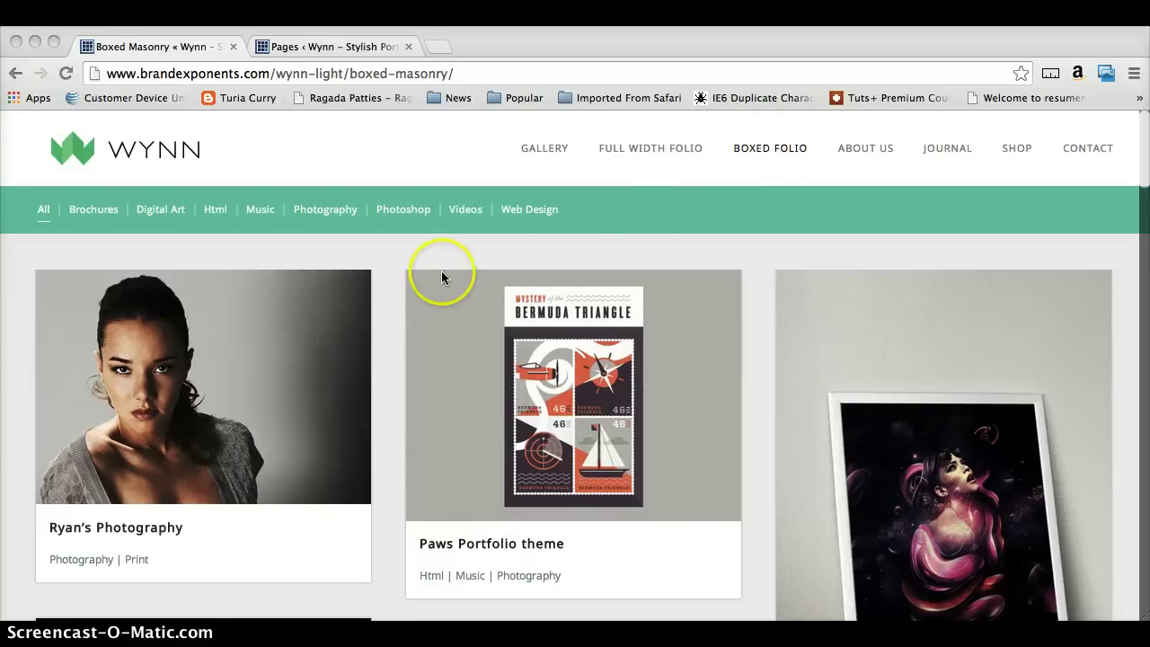
scroll(435, 393, "down", 5)
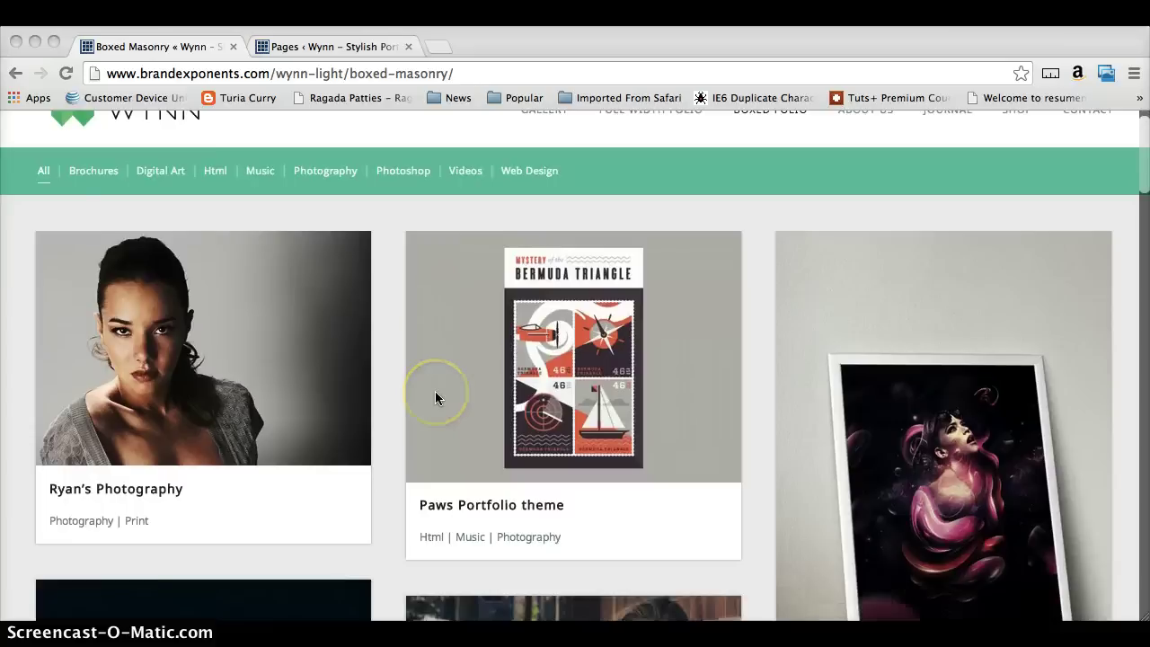
scroll(435, 393, "up", 5)
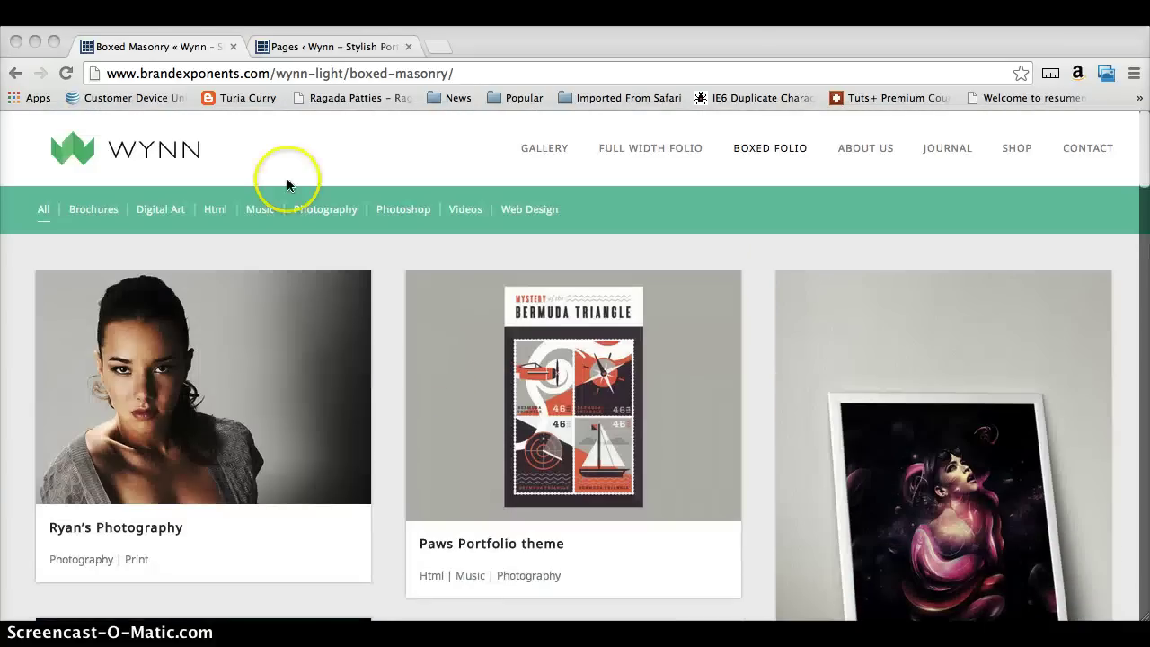
Step: Switch to the WordPress admin, add a new page titled "My Portfolio" and publish it
left_click(289, 47)
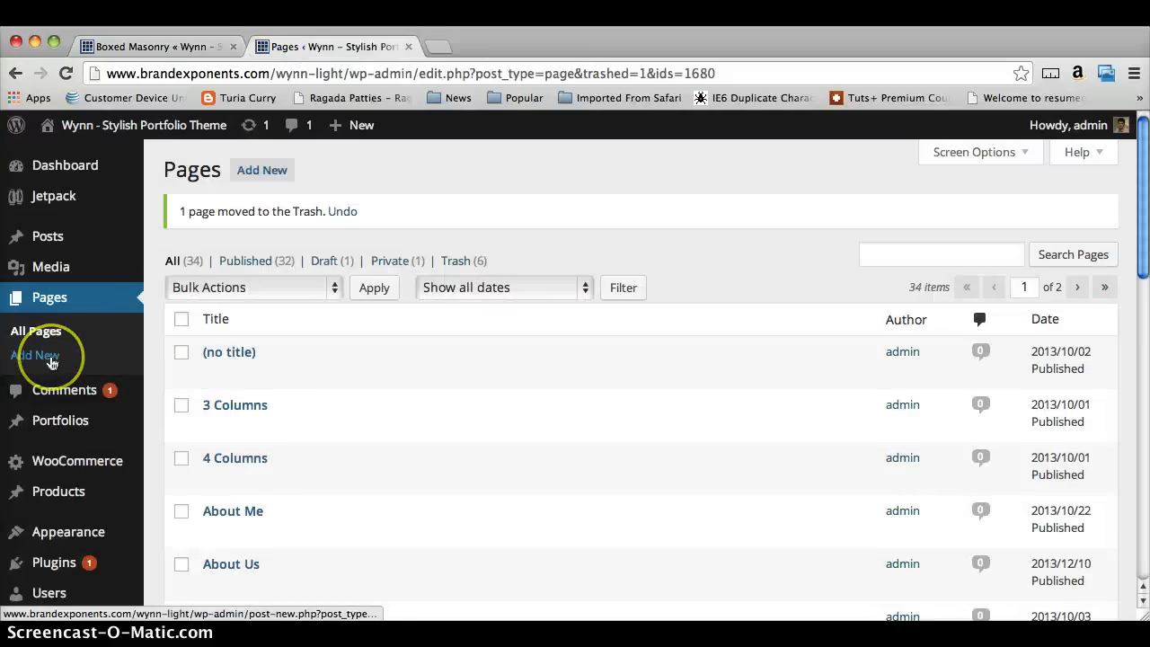
left_click(52, 361)
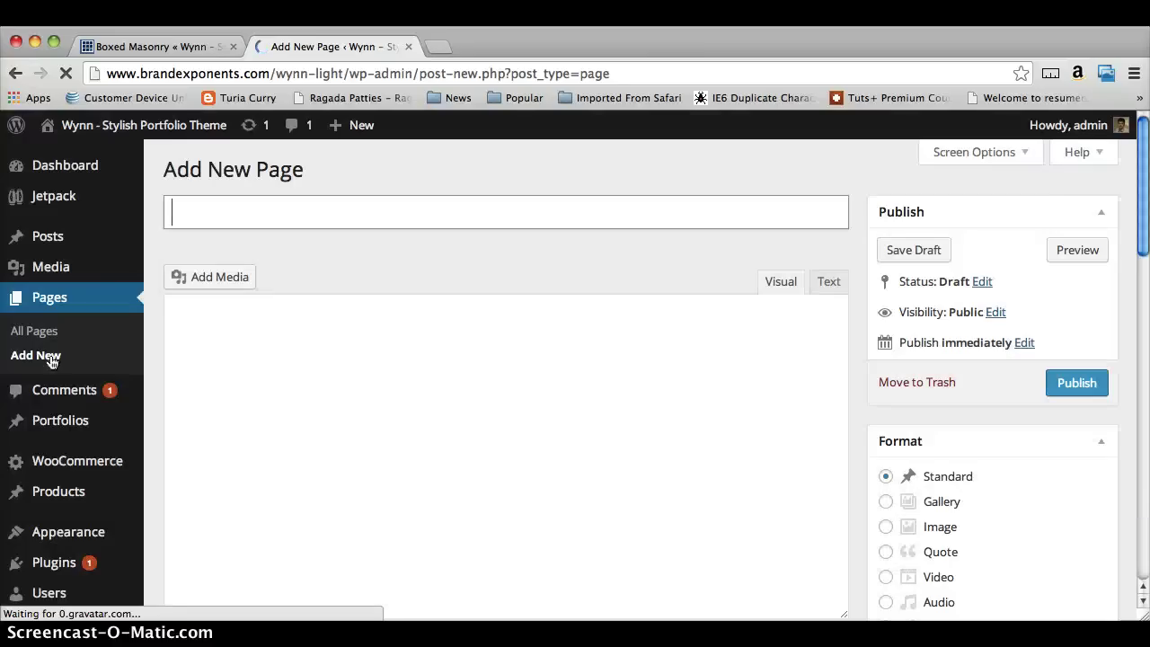
left_click(163, 233)
type("M")
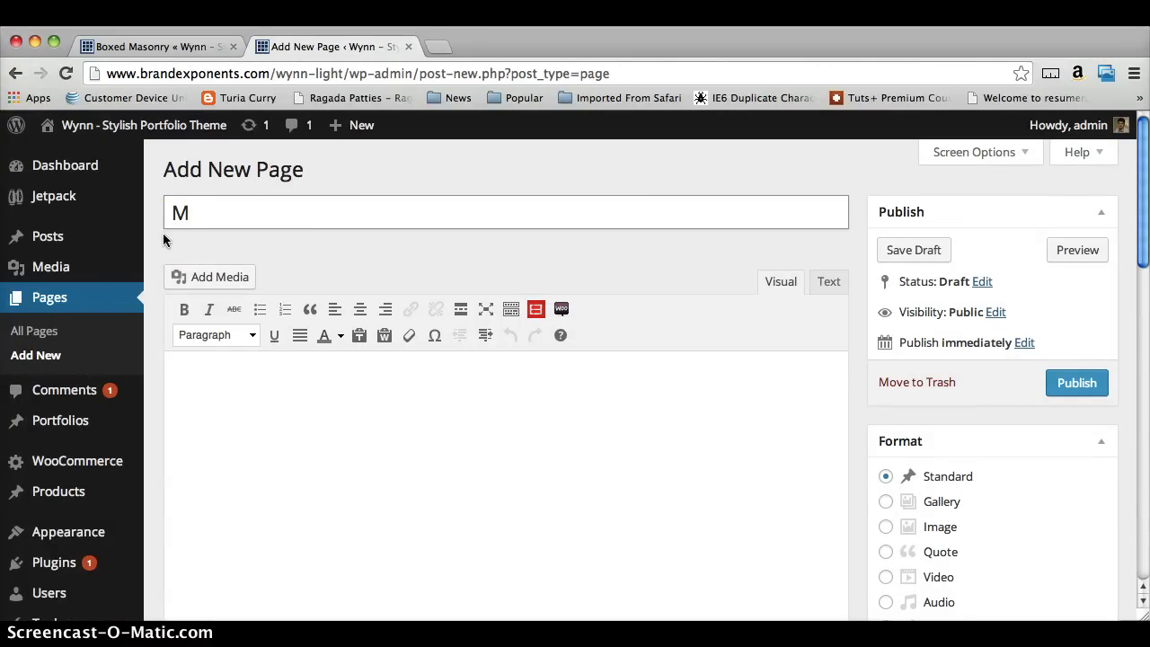
type("y Portfolio")
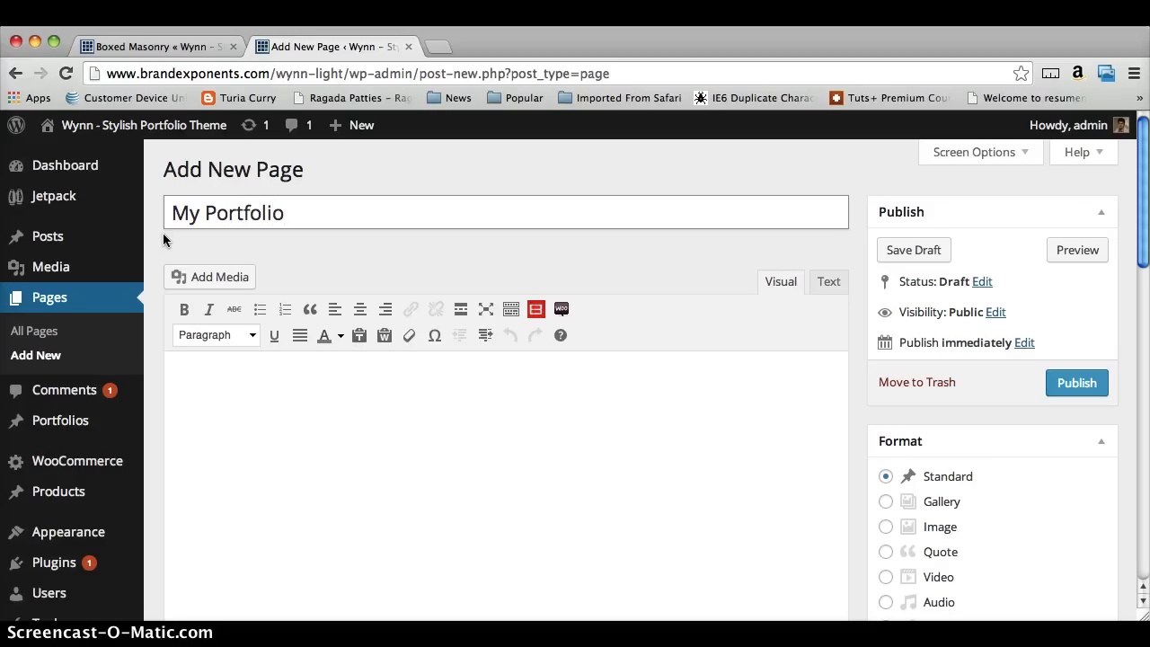
left_click(1076, 385)
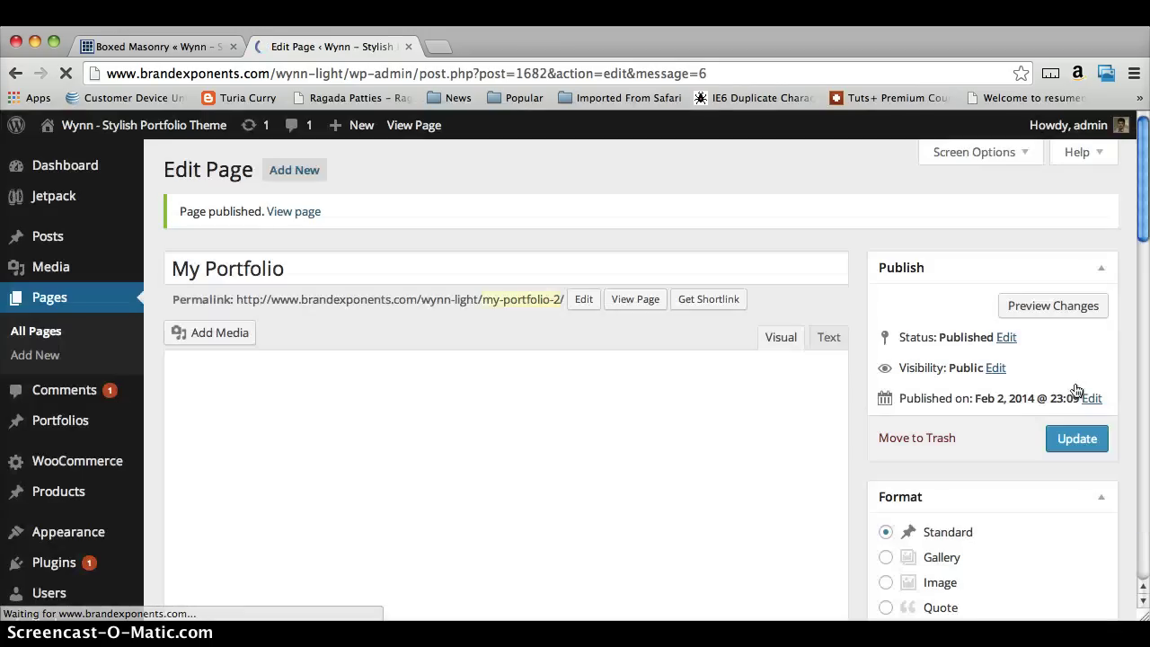
Step: Review the template choices in the page attributes and keep Default Template
left_click(449, 385)
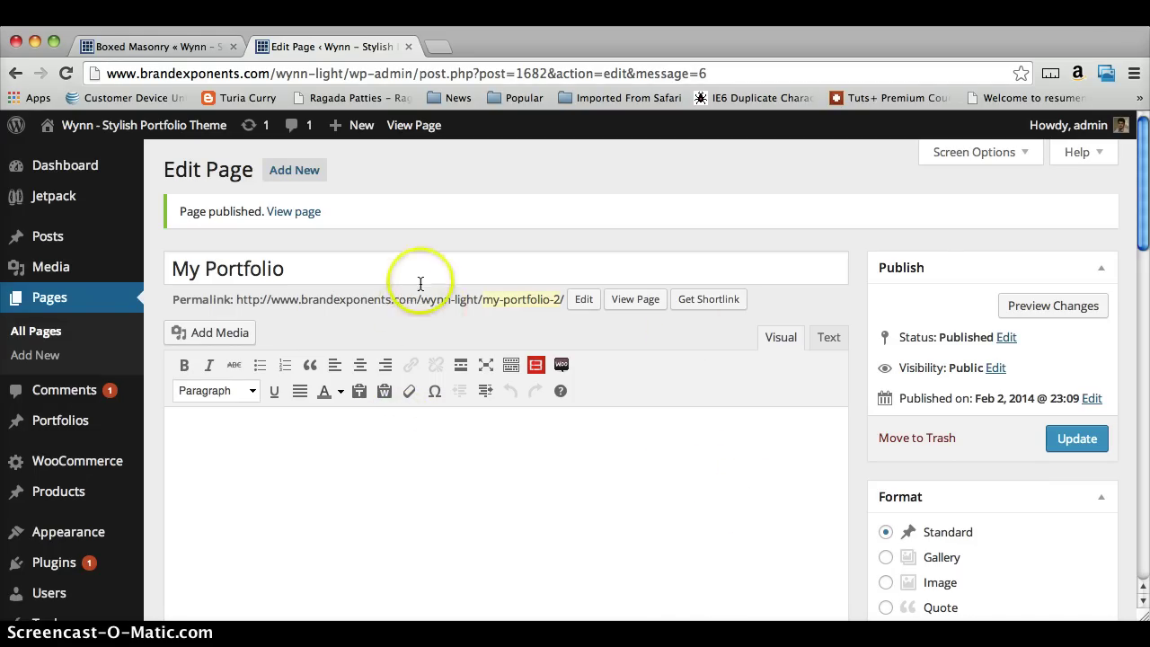
scroll(679, 463, "down", 2)
scroll(679, 463, "down", 5)
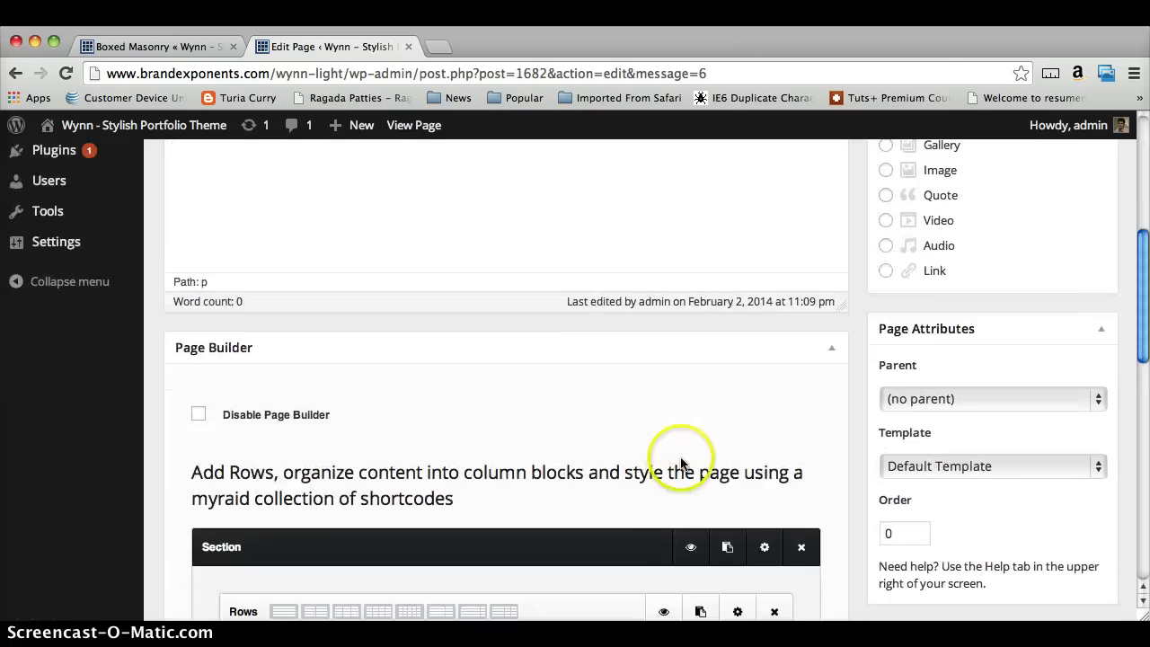
scroll(791, 436, "down", 1)
left_click(938, 449)
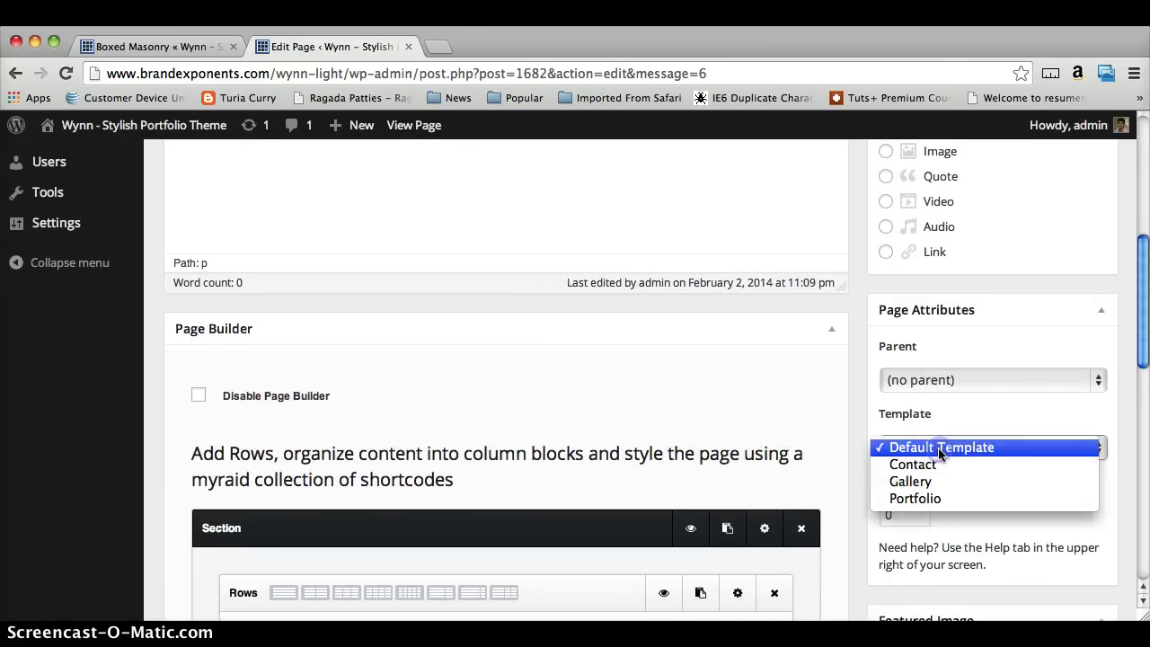
left_click(938, 449)
left_click(508, 416)
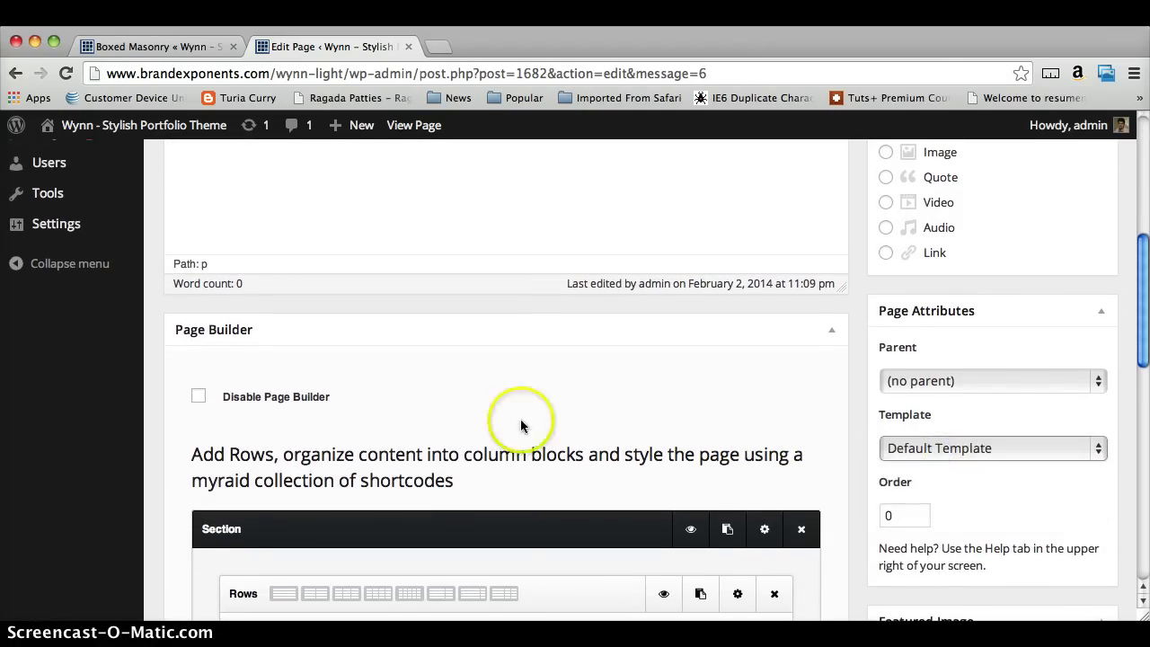
scroll(495, 416, "up", 7)
scroll(496, 420, "up", 1)
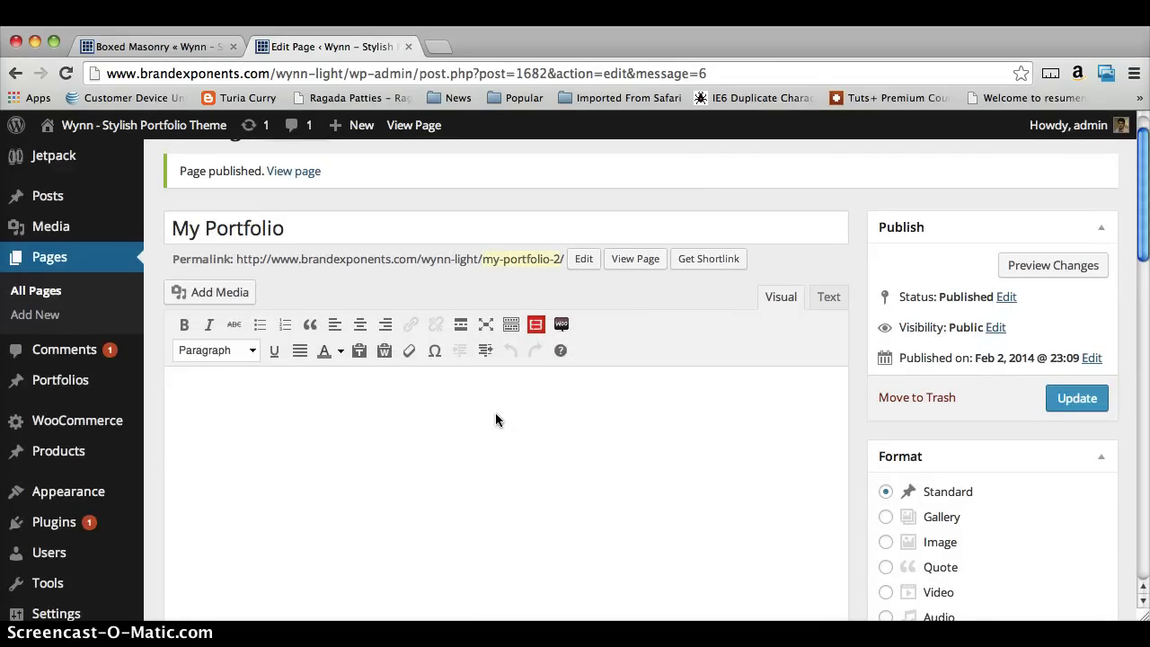
Step: Add a Portfolio module to the empty row in the page builder section
scroll(495, 420, "down", 10)
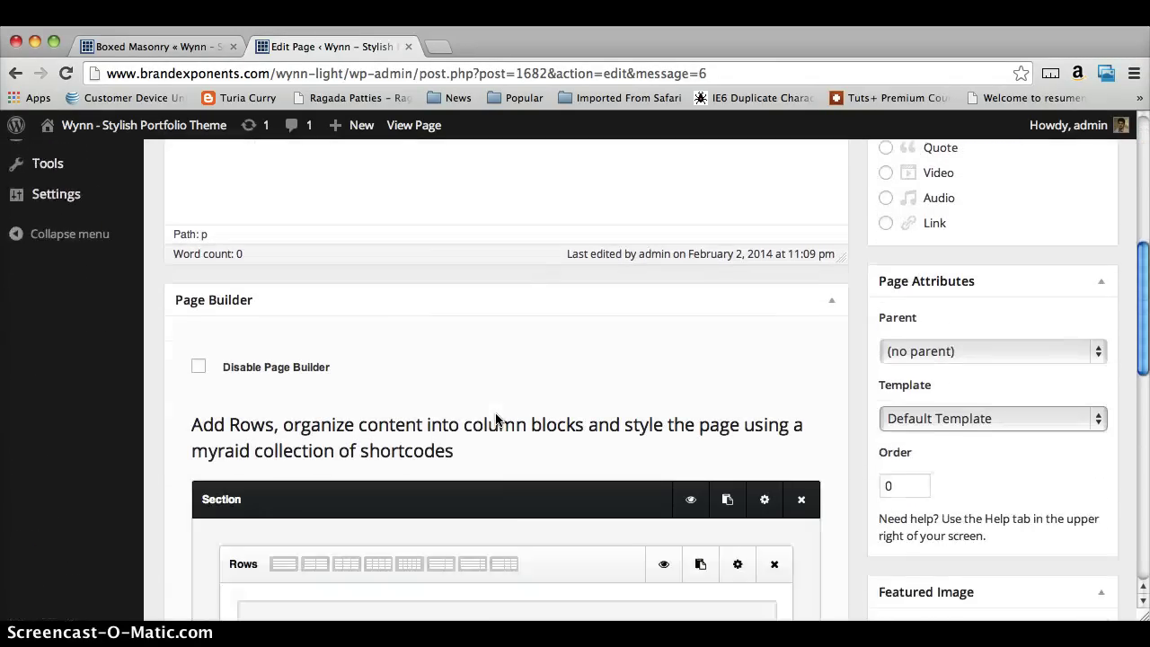
scroll(504, 418, "down", 3)
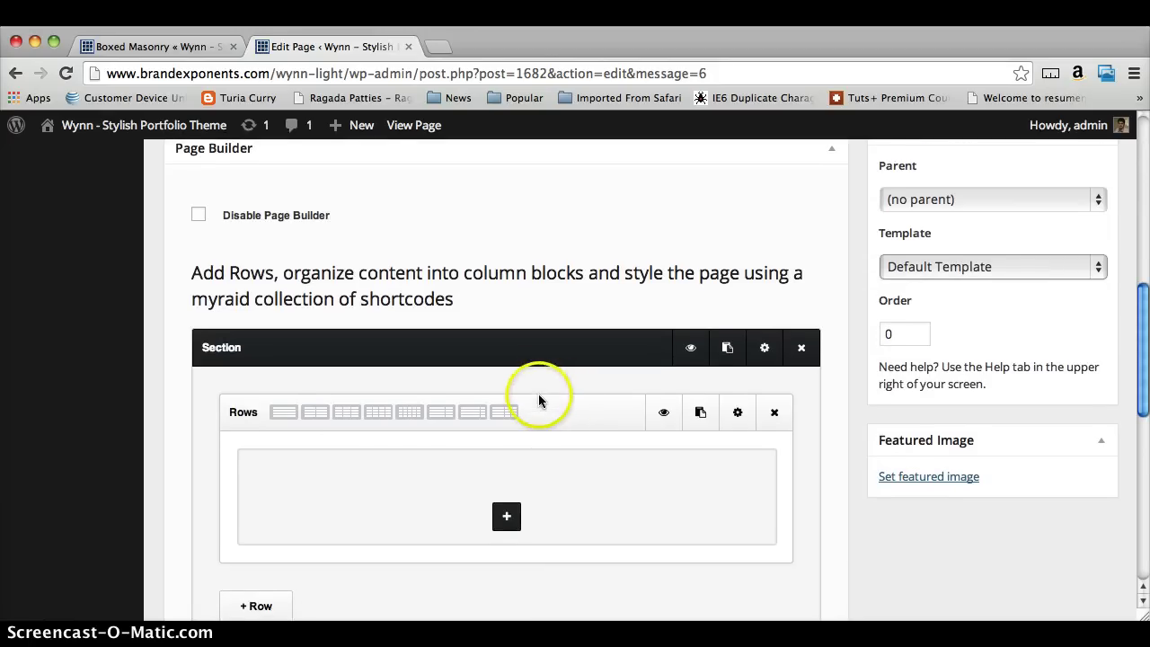
scroll(539, 401, "down", 2)
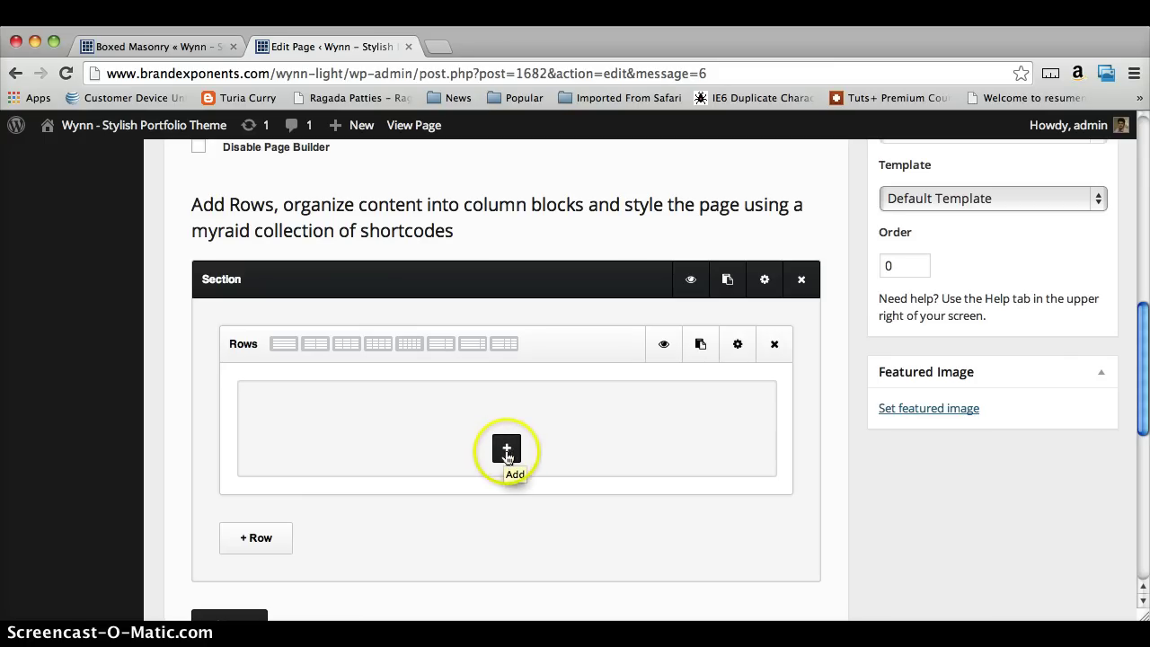
left_click(507, 451)
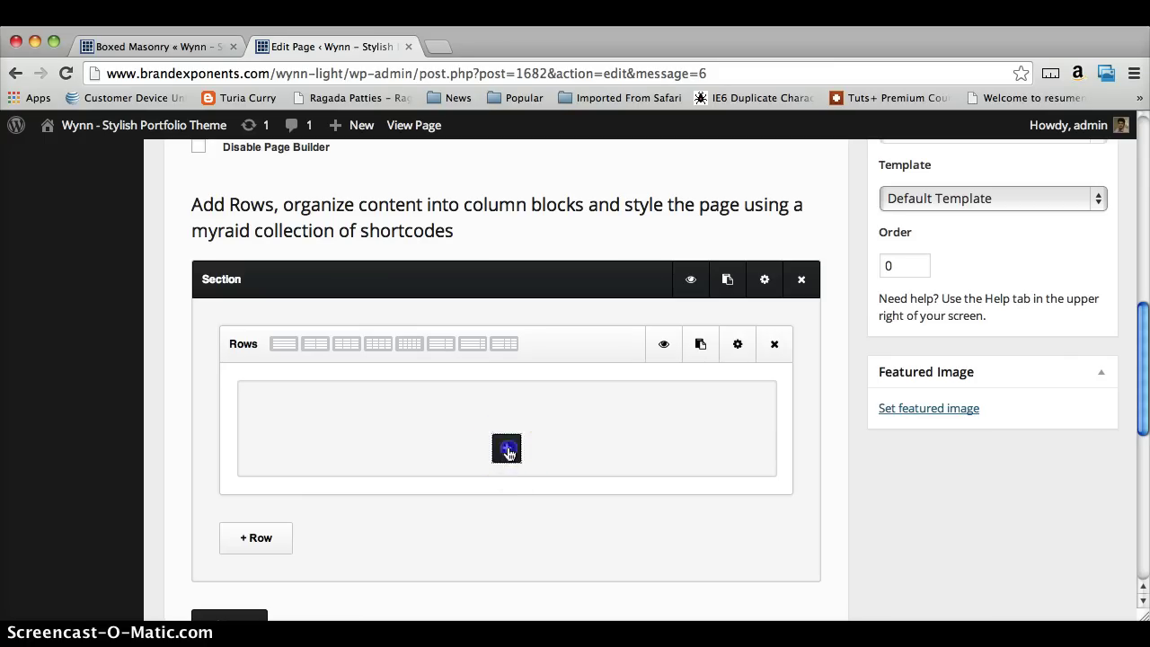
scroll(272, 444, "down", 5)
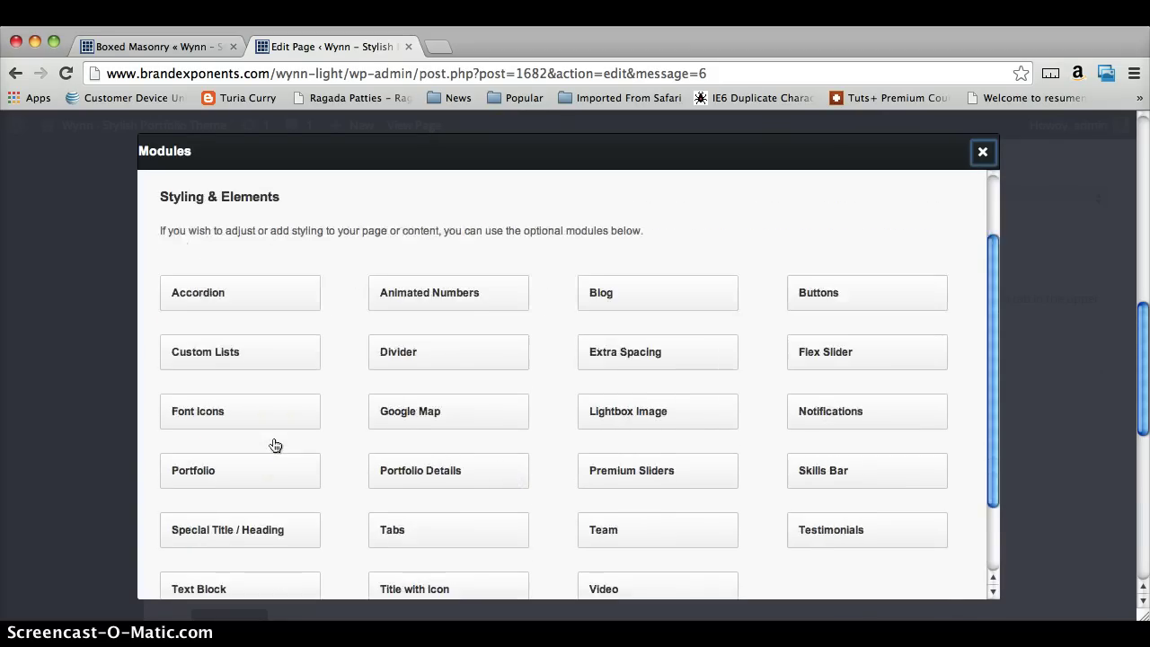
scroll(274, 440, "up", 1)
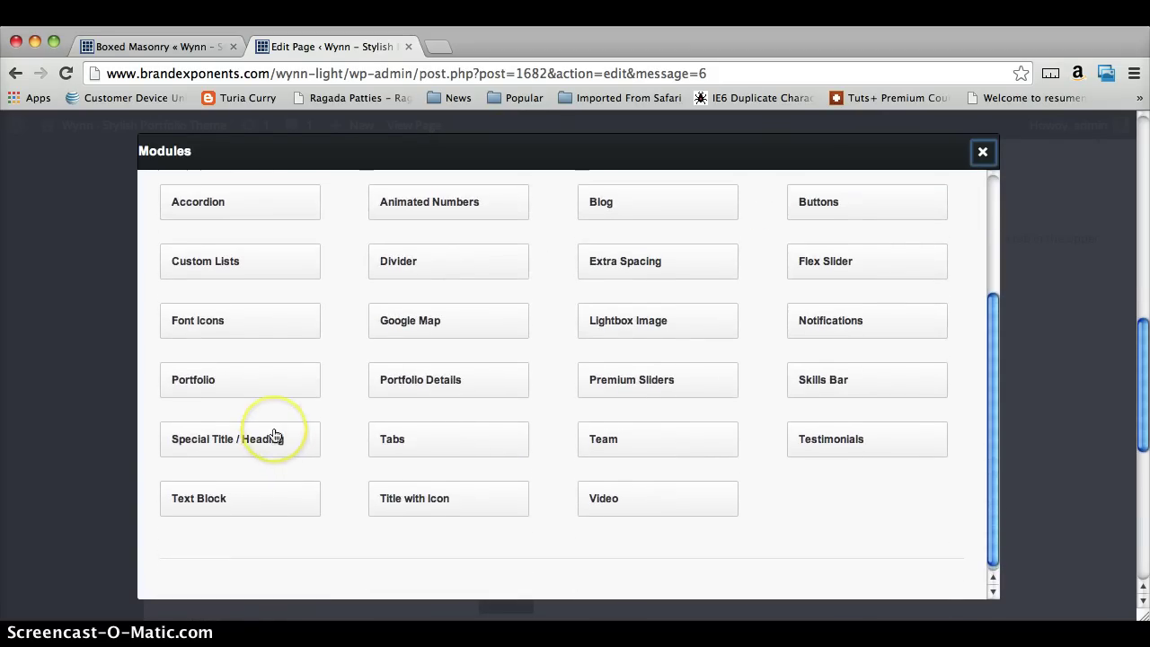
left_click(270, 395)
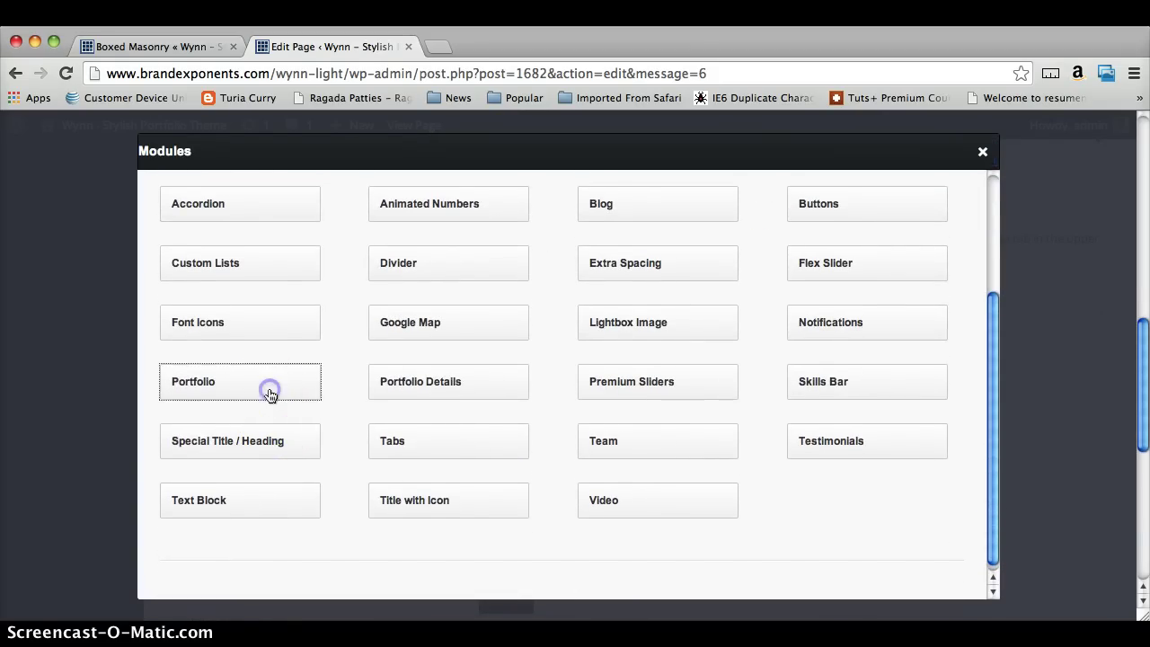
Step: Review the Portfolio module's settings, keep its style as Boxed and compare with the Boxed Masonry demo page
scroll(270, 396, "down", 15)
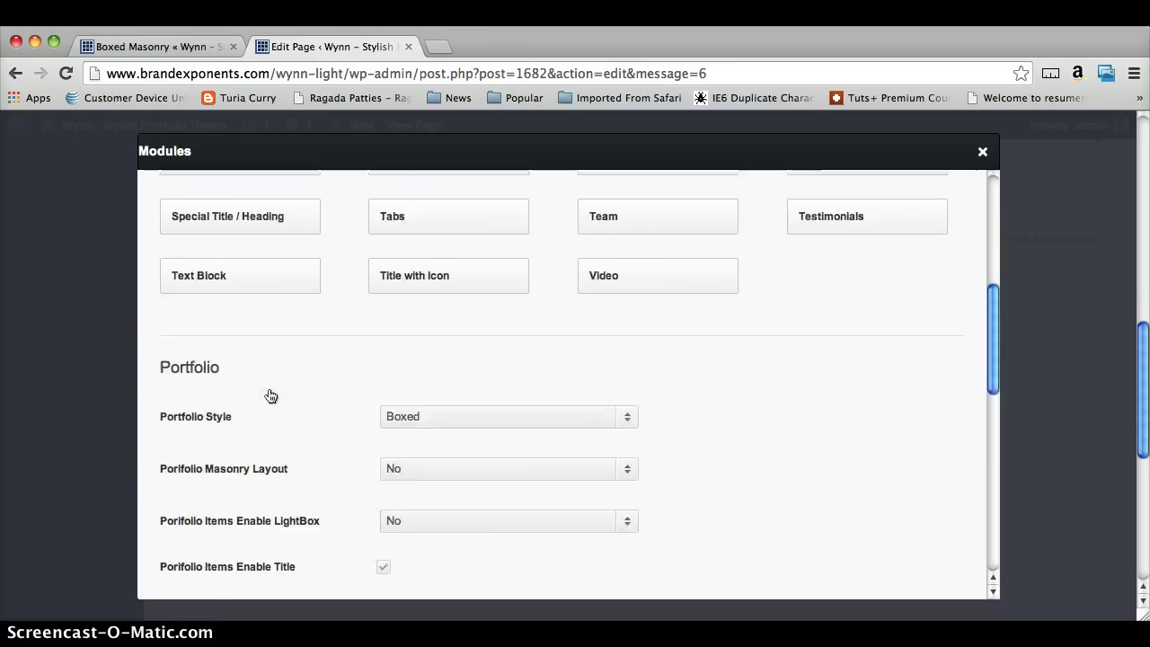
scroll(274, 396, "up", 3)
scroll(274, 392, "up", 6)
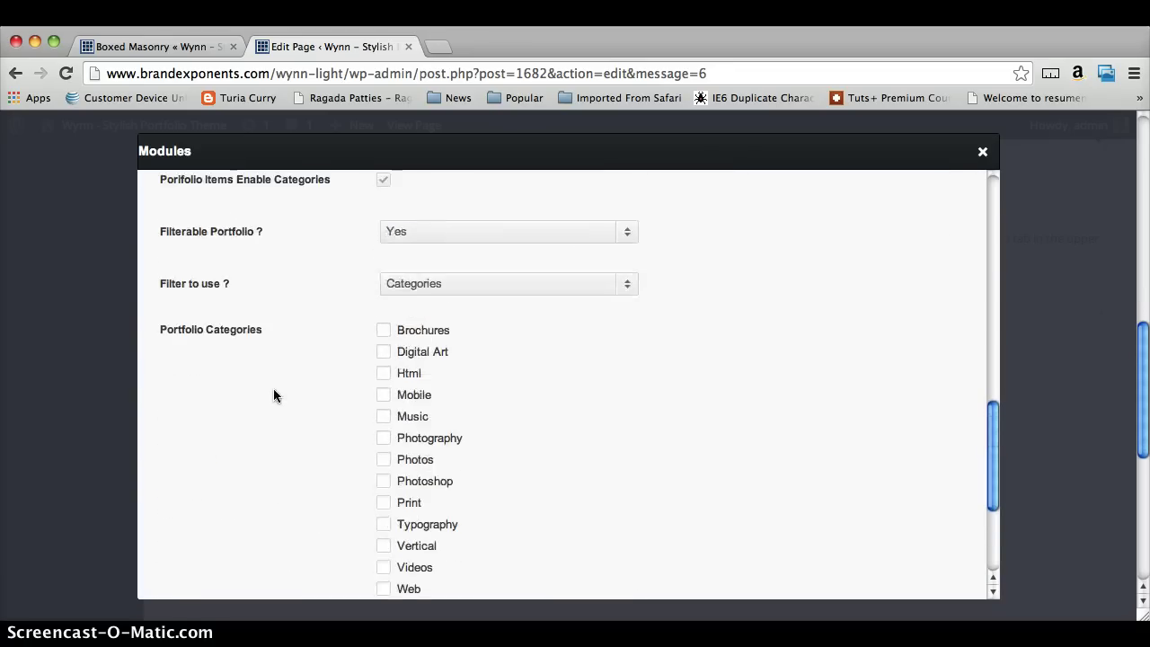
scroll(274, 393, "up", 3)
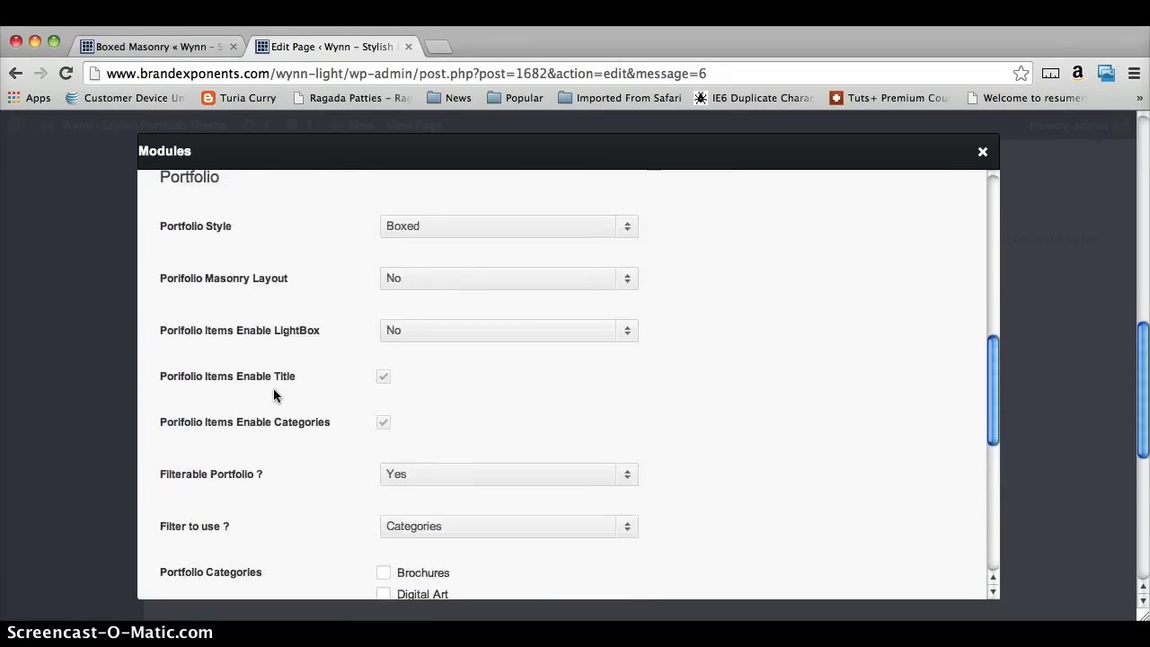
left_click(334, 385)
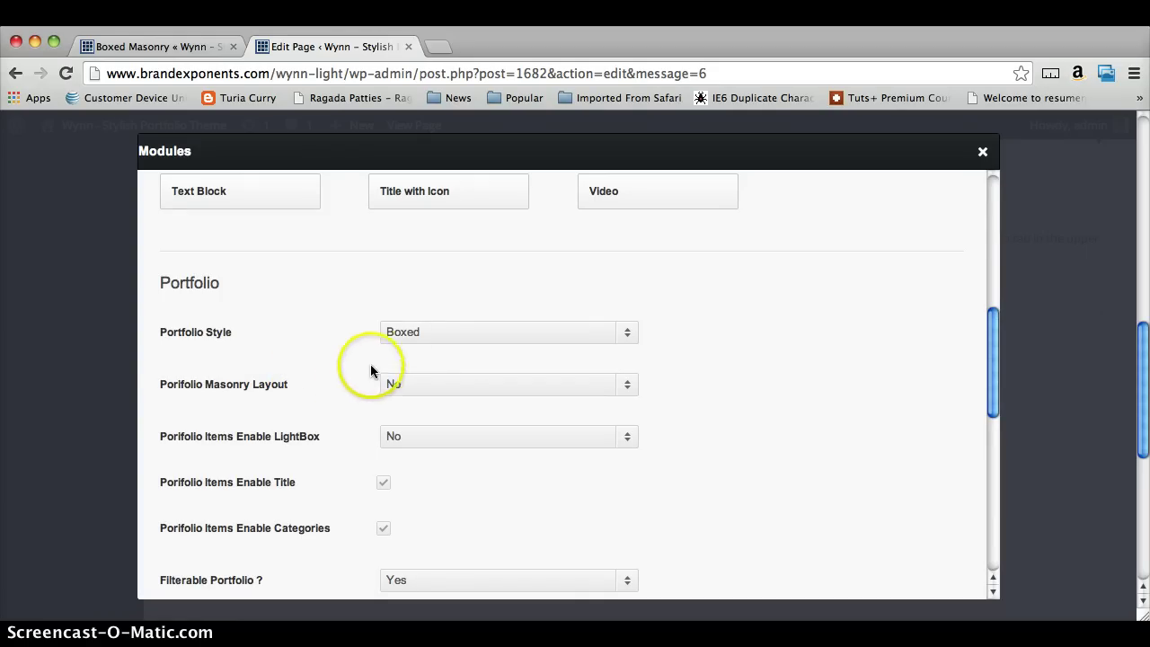
left_click(412, 333)
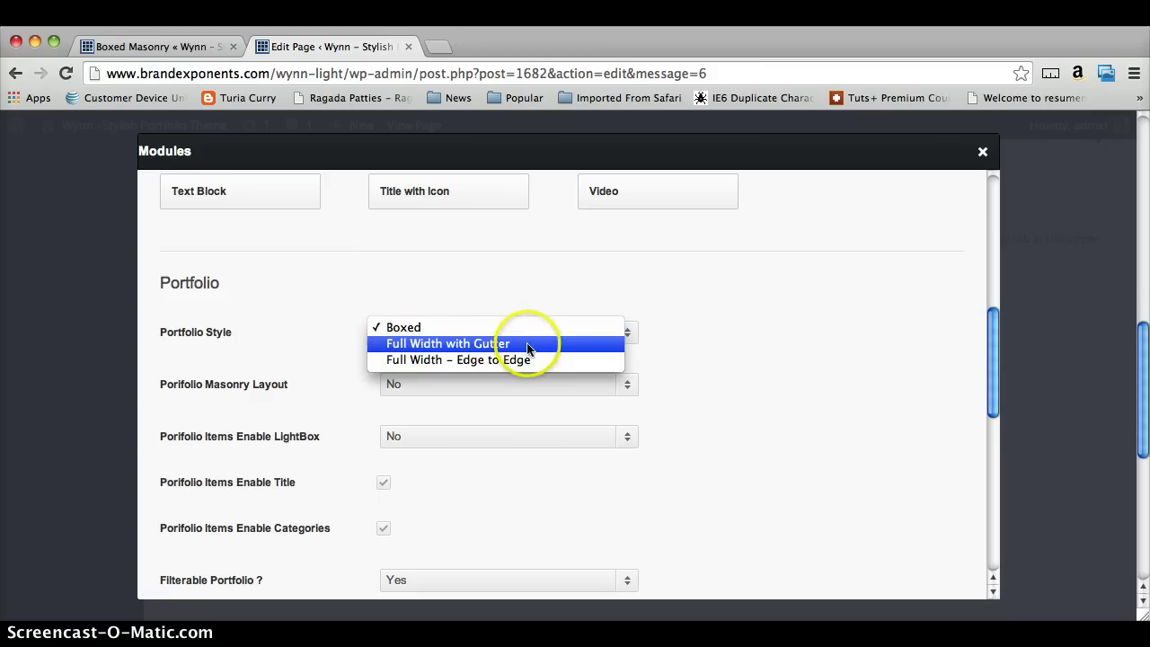
left_click(462, 329)
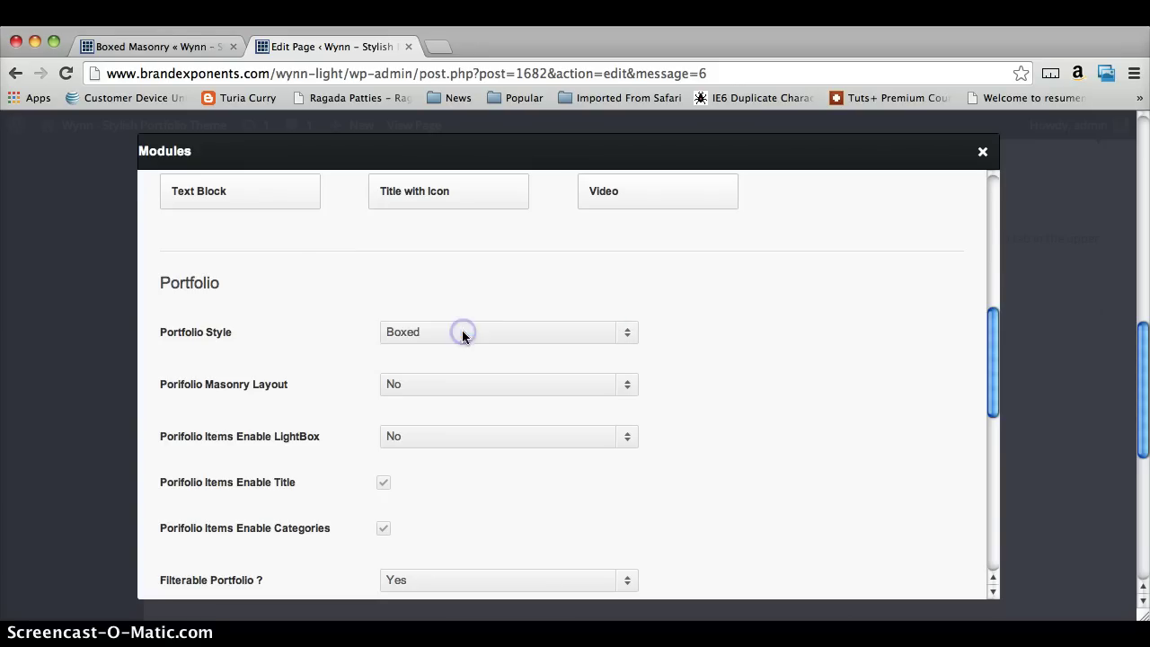
left_click(200, 49)
left_click(280, 46)
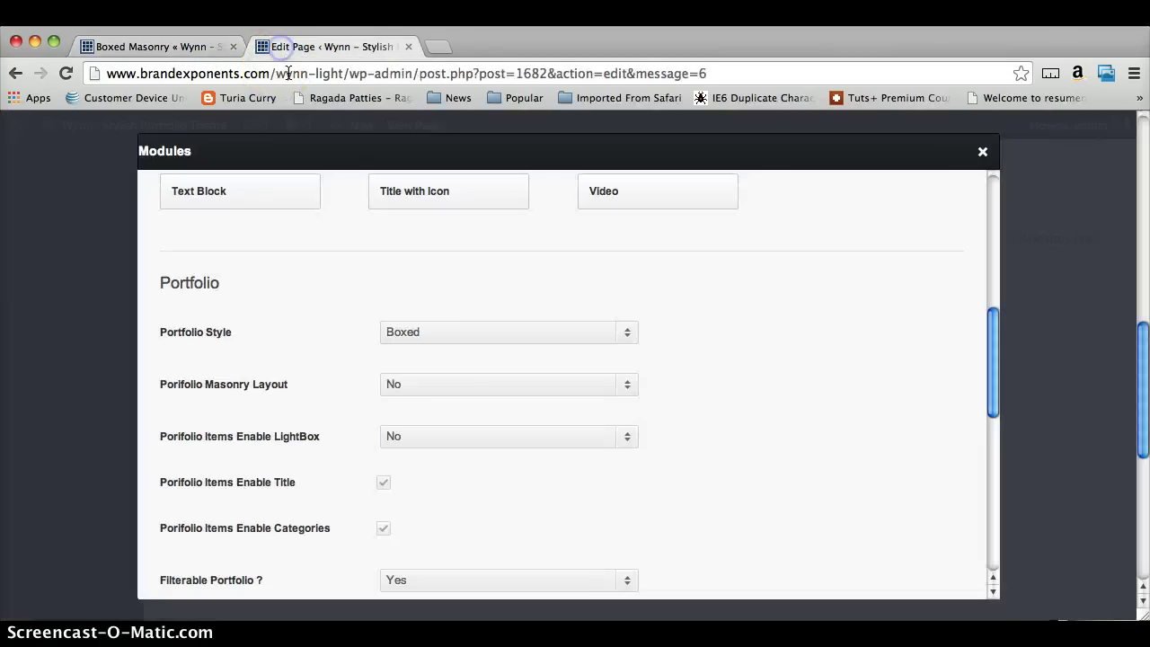
Step: Set the portfolio's masonry layout option to Yes
left_click(414, 385)
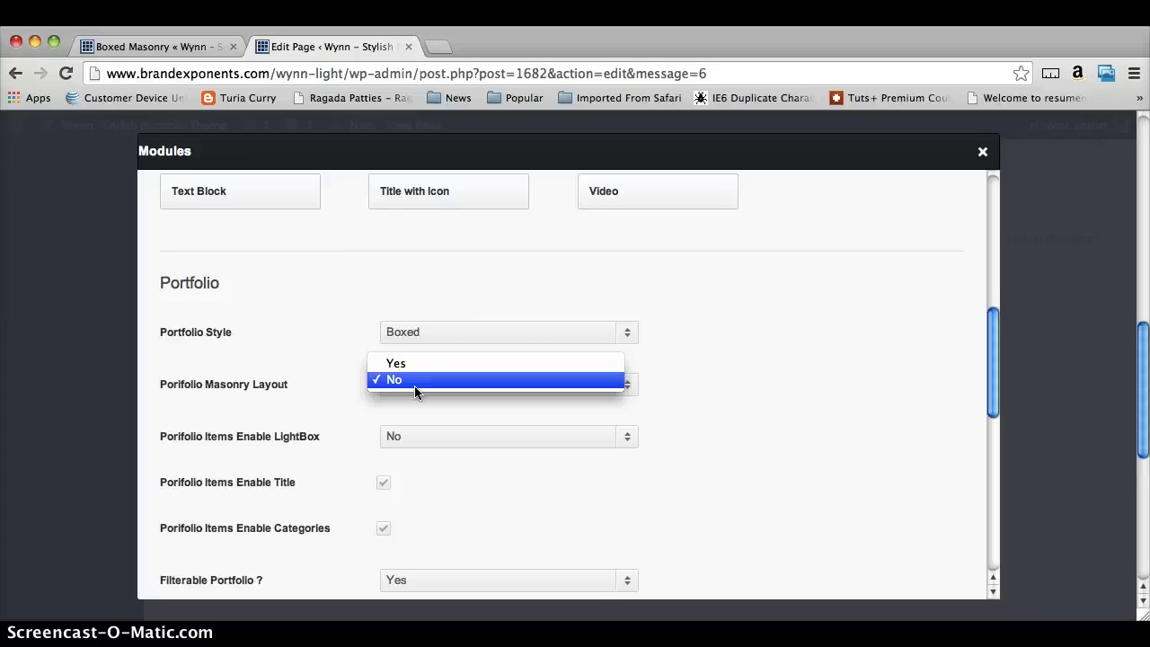
left_click_drag(415, 385, 401, 371)
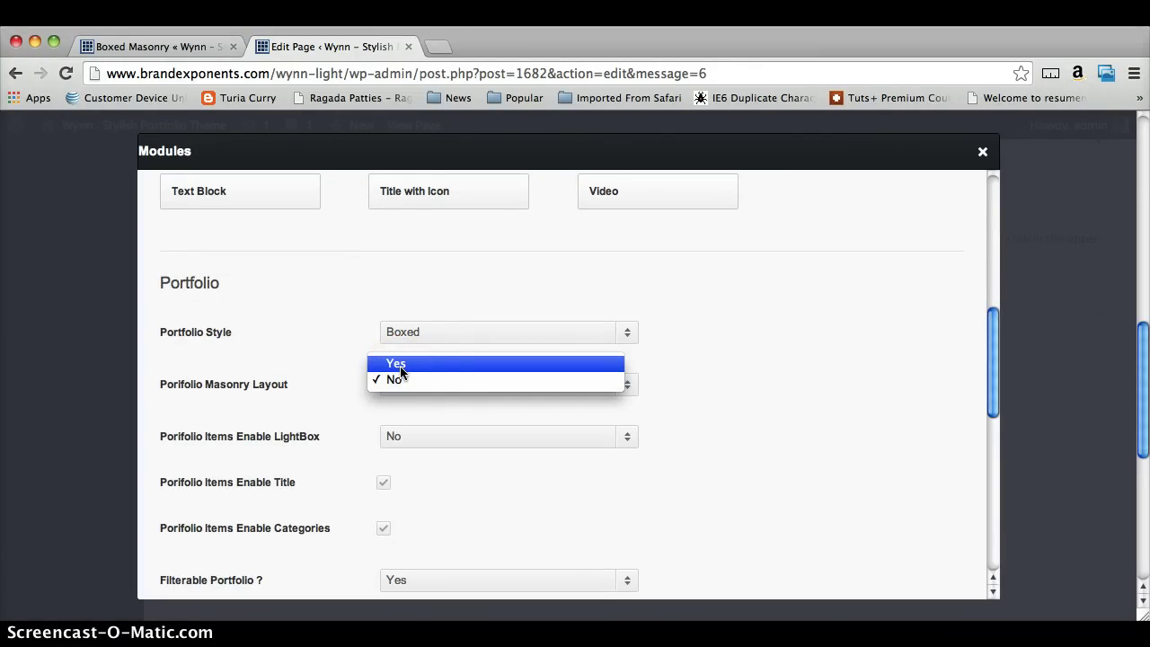
left_click(387, 368)
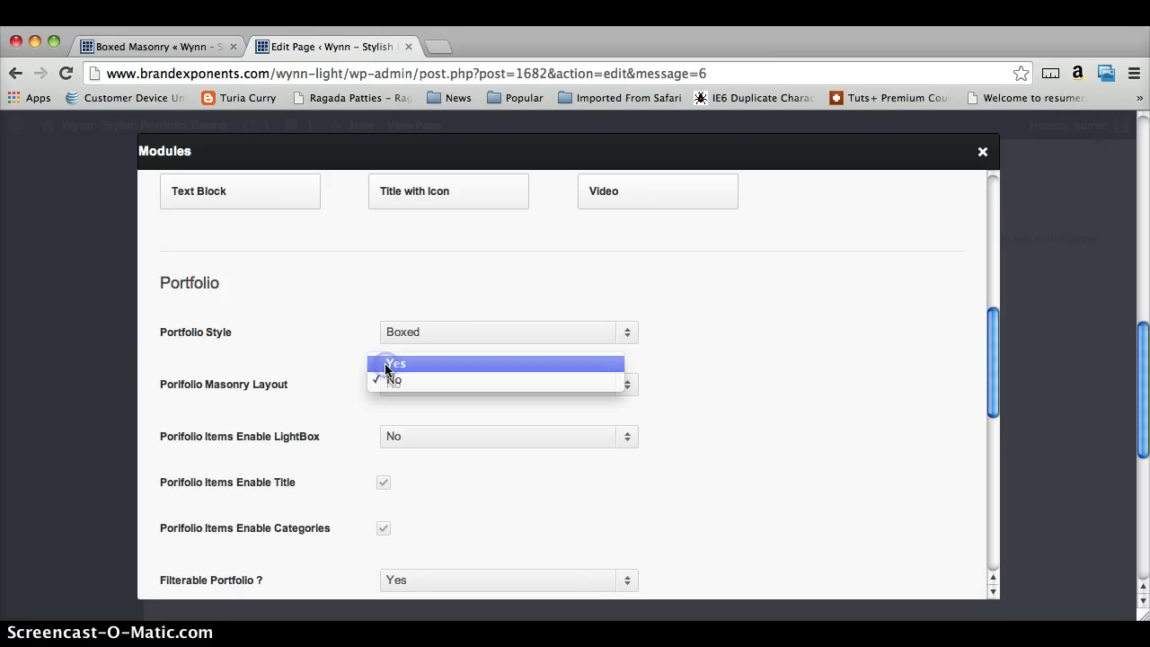
left_click(357, 396)
Step: Check the LightBox option for portfolio items and leave it at No
scroll(333, 398, "down", 1)
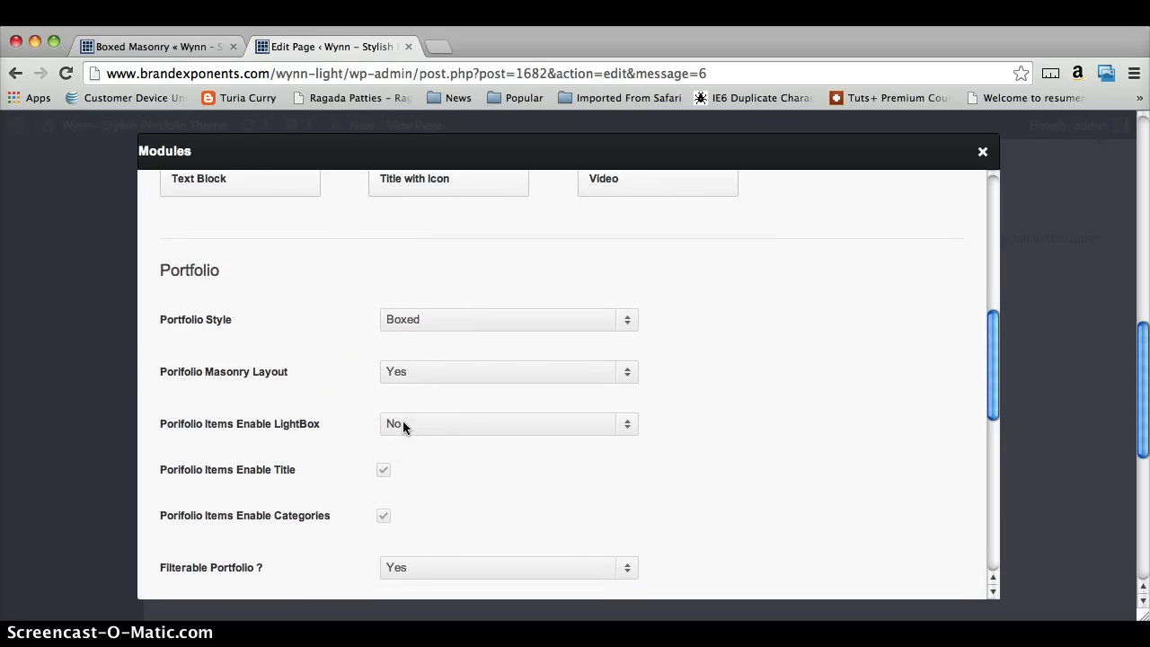
left_click(237, 439)
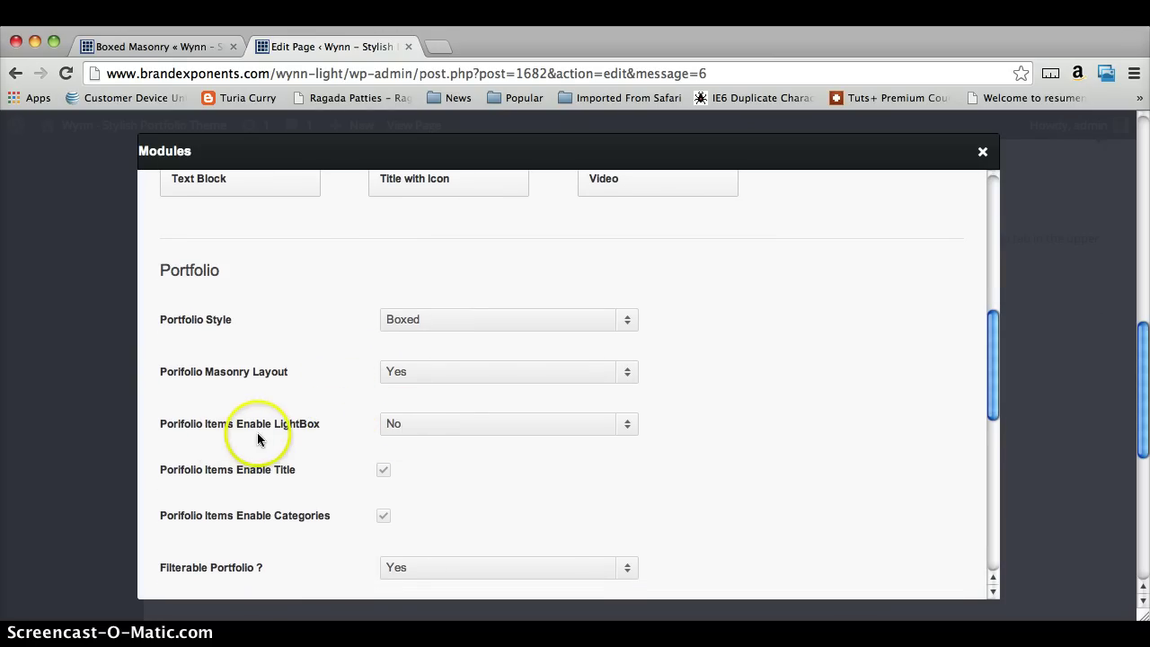
left_click(401, 437)
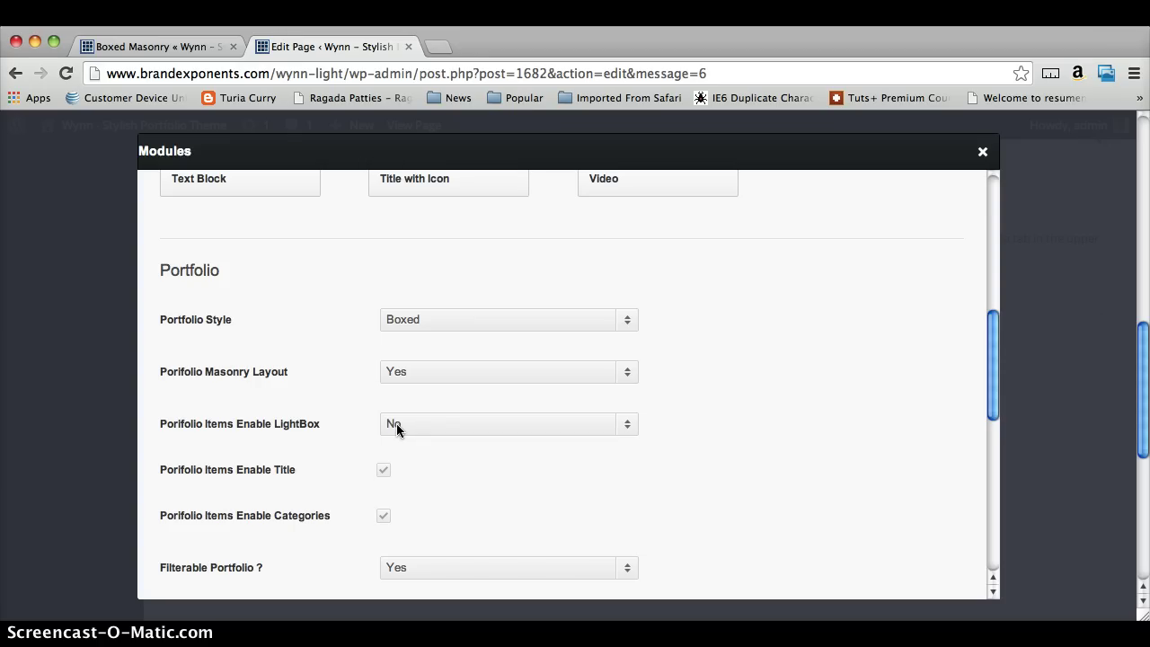
left_click(594, 425)
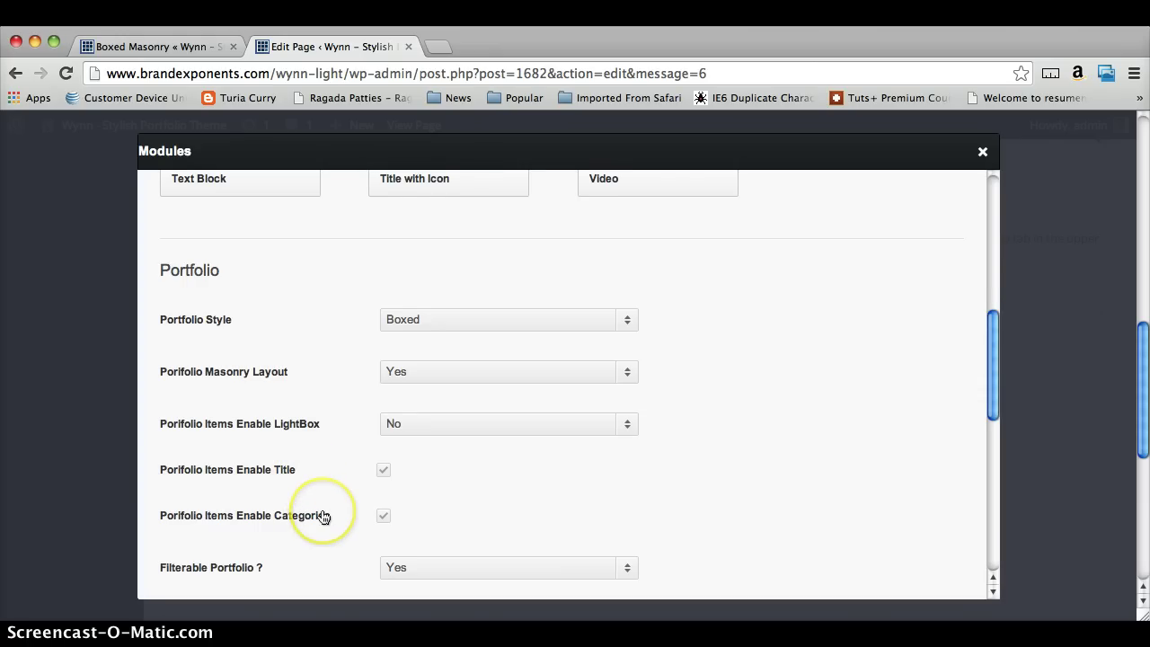
Step: Check the portfolio's filter options, leaving Filterable Portfolio at Yes and the filter to use at Categories
scroll(319, 513, "down", 1)
scroll(320, 513, "down", 5)
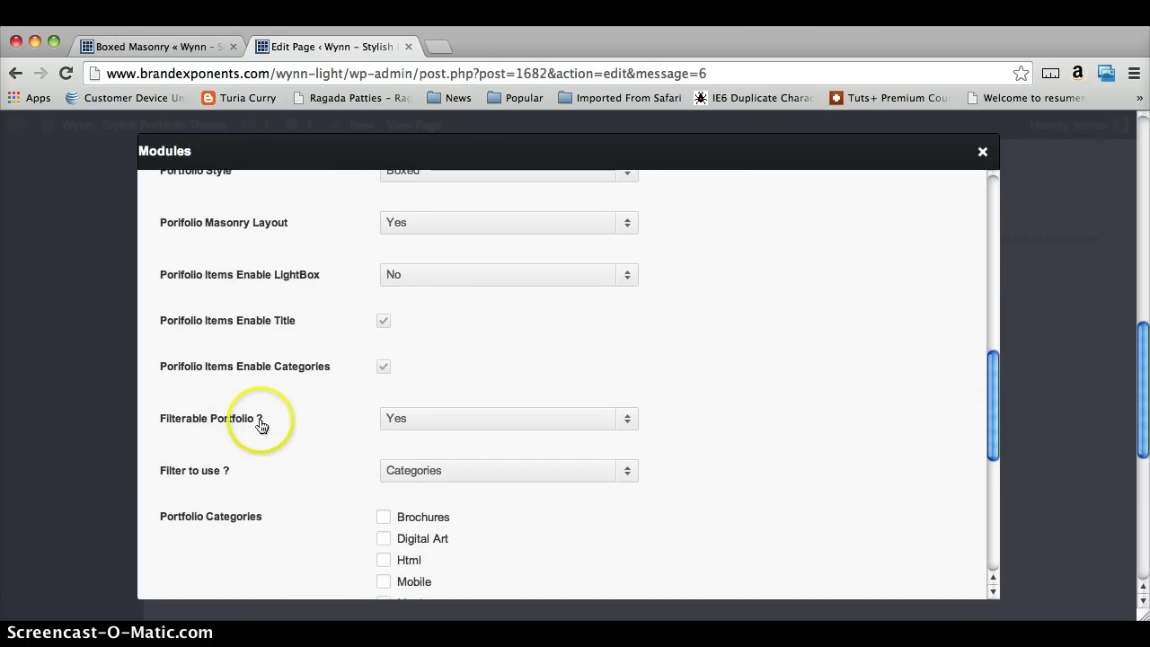
left_click(394, 423)
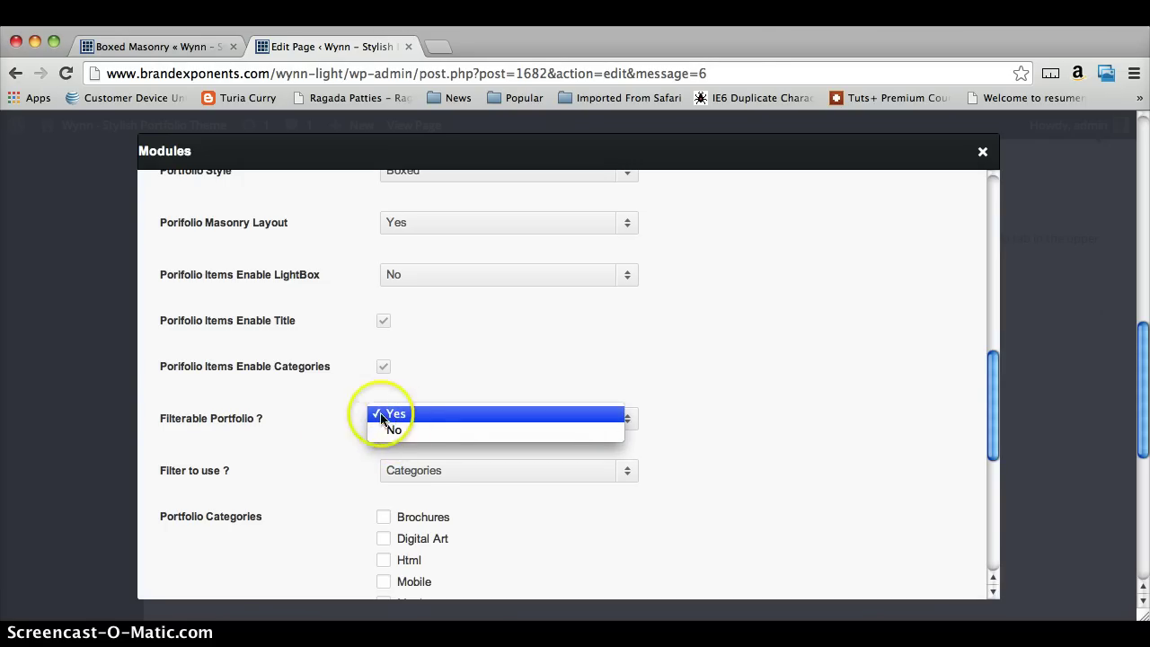
left_click(340, 419)
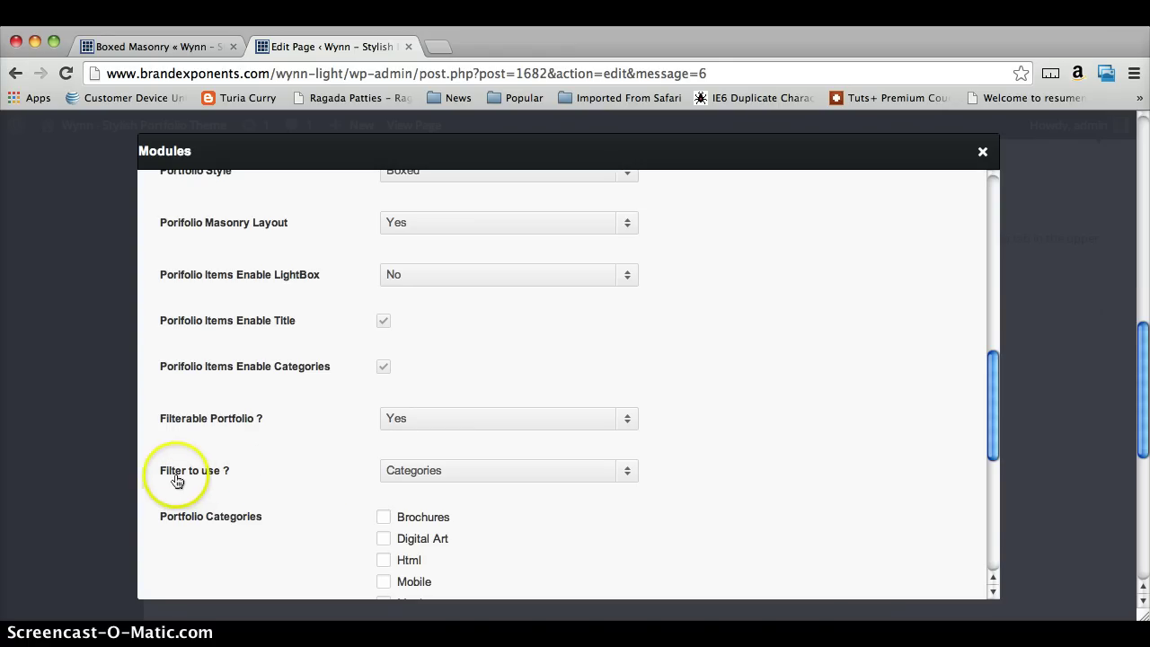
left_click(399, 472)
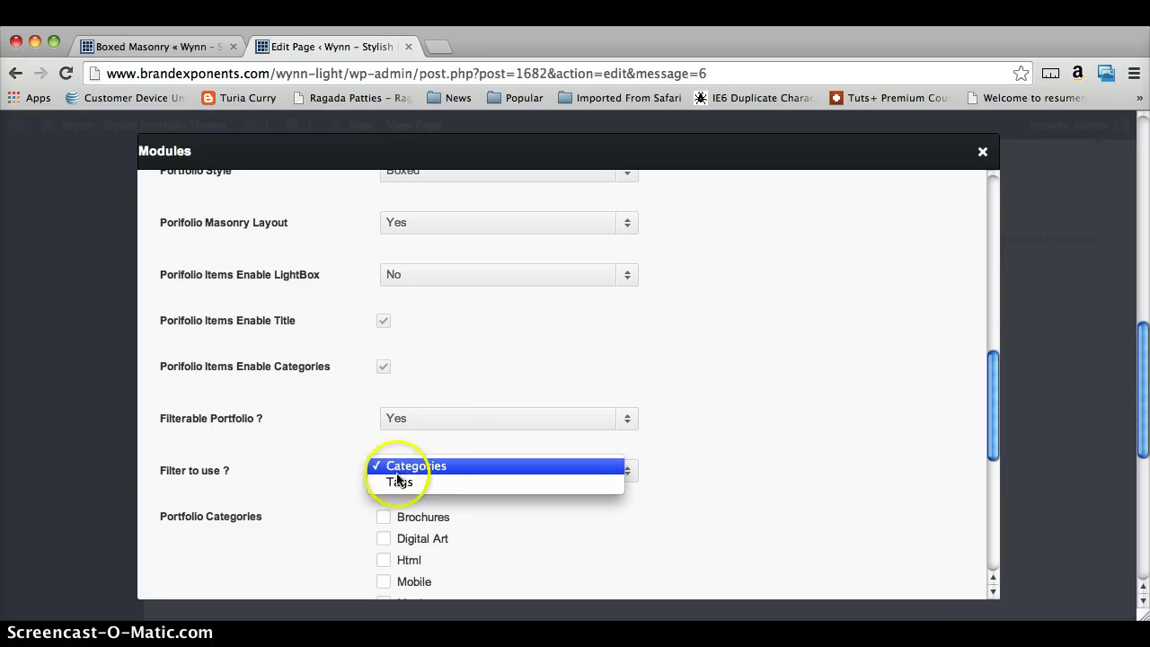
left_click(331, 471)
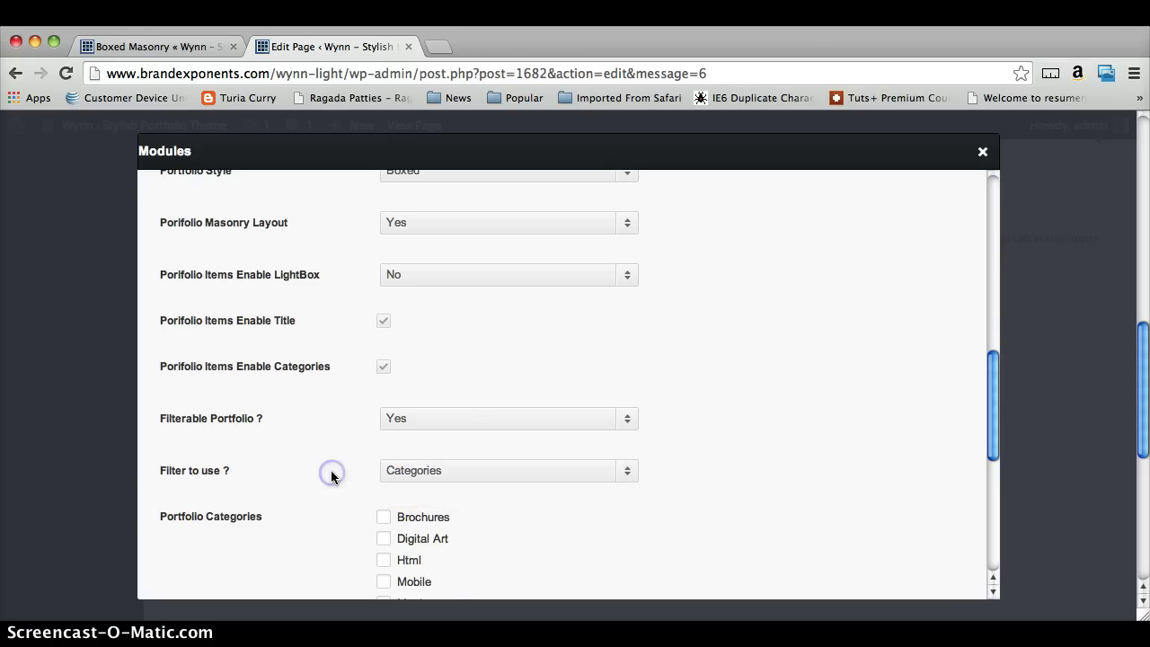
Step: Select the Mobile, Music, Photography and Photos categories for the portfolio
scroll(360, 432, "down", 2)
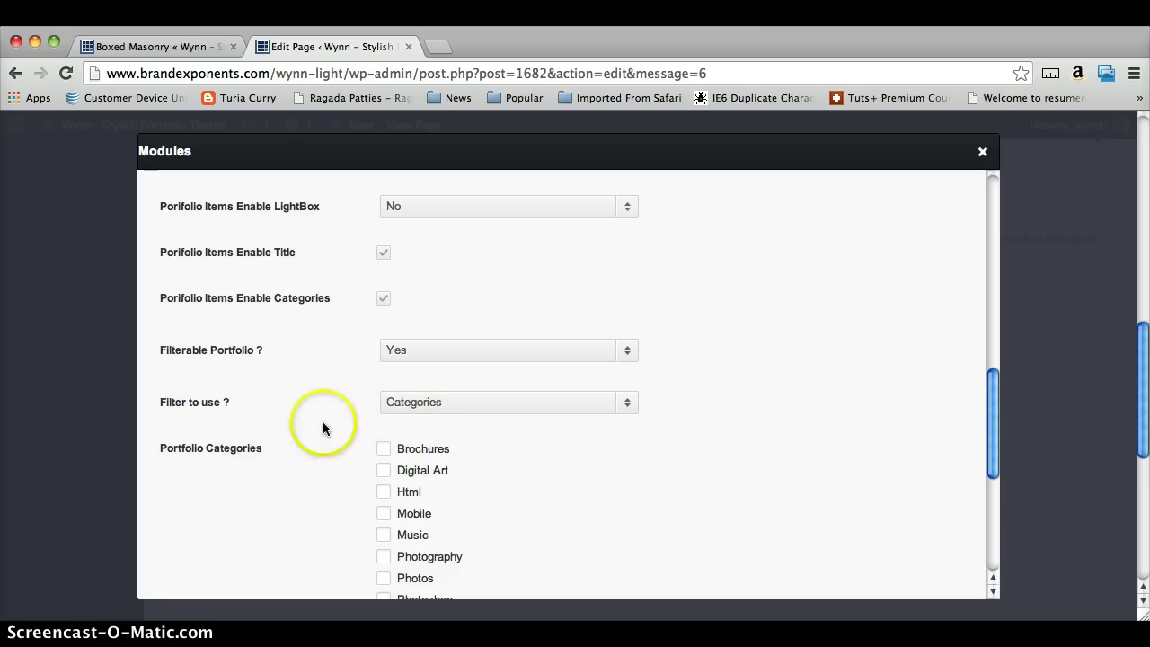
scroll(273, 452, "down", 5)
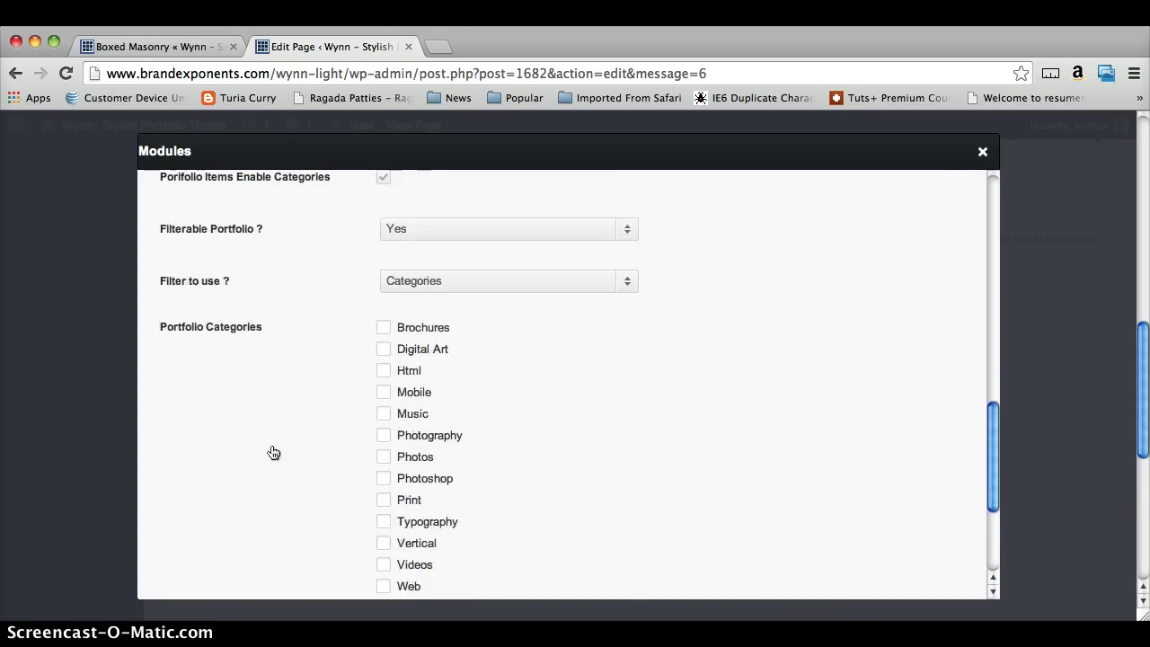
scroll(274, 452, "down", 1)
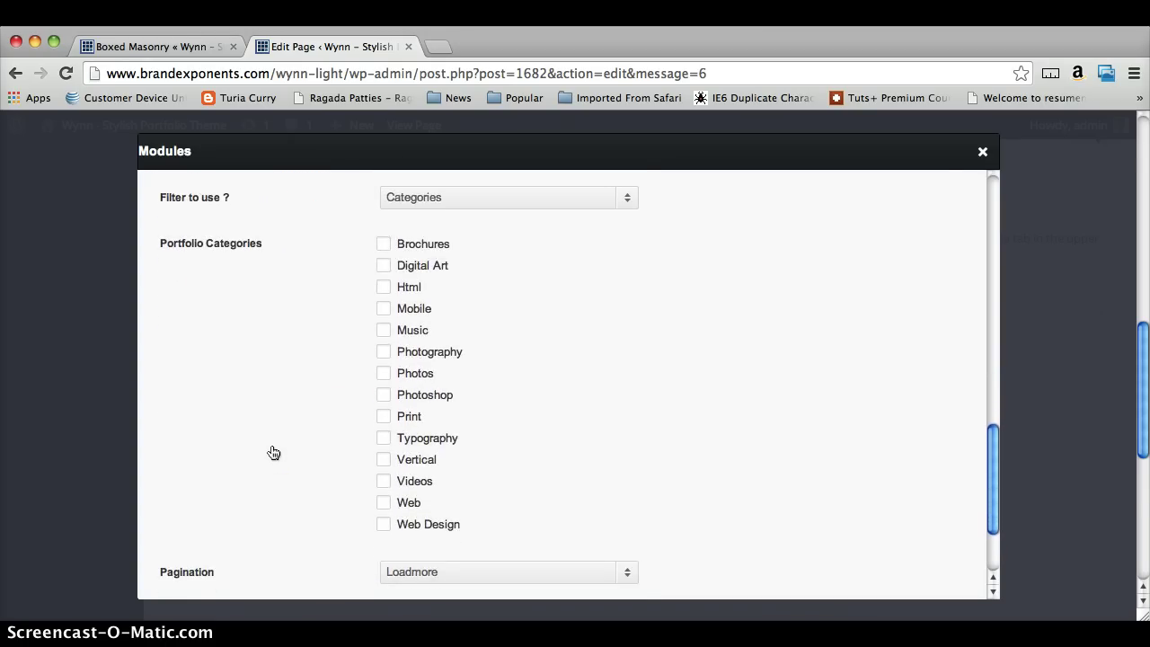
left_click(384, 308)
left_click(387, 330)
left_click(384, 352)
left_click(383, 373)
scroll(304, 381, "down", 1)
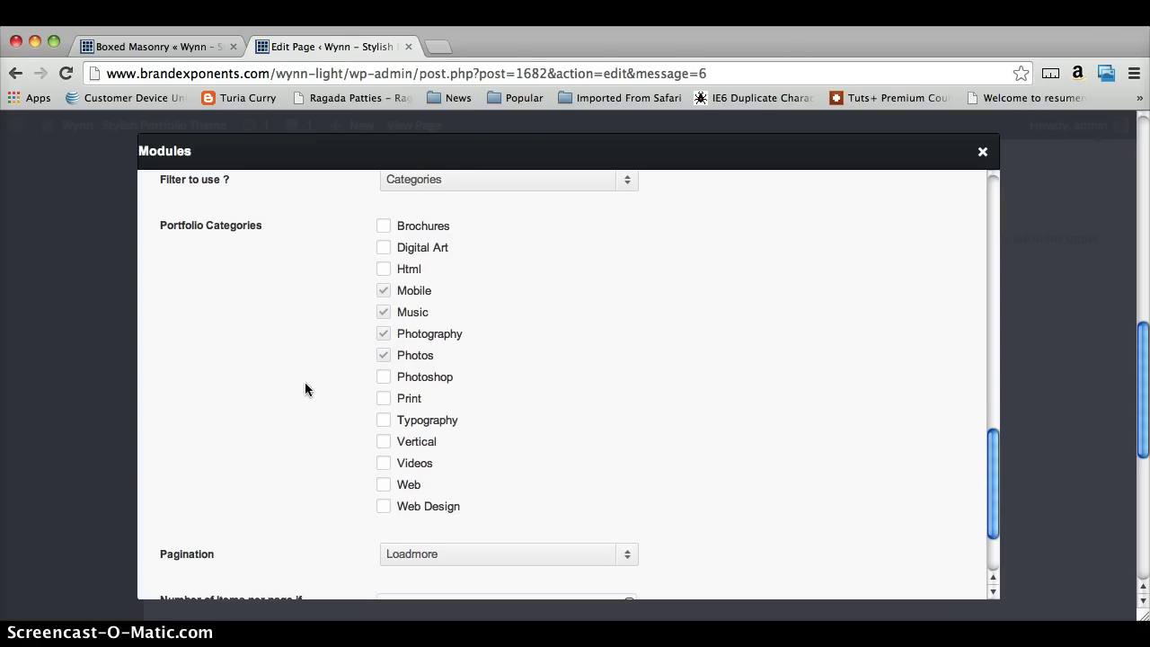
Step: Check the portfolio's pagination options, keeping Loadmore and 10 items per page
scroll(305, 387, "down", 3)
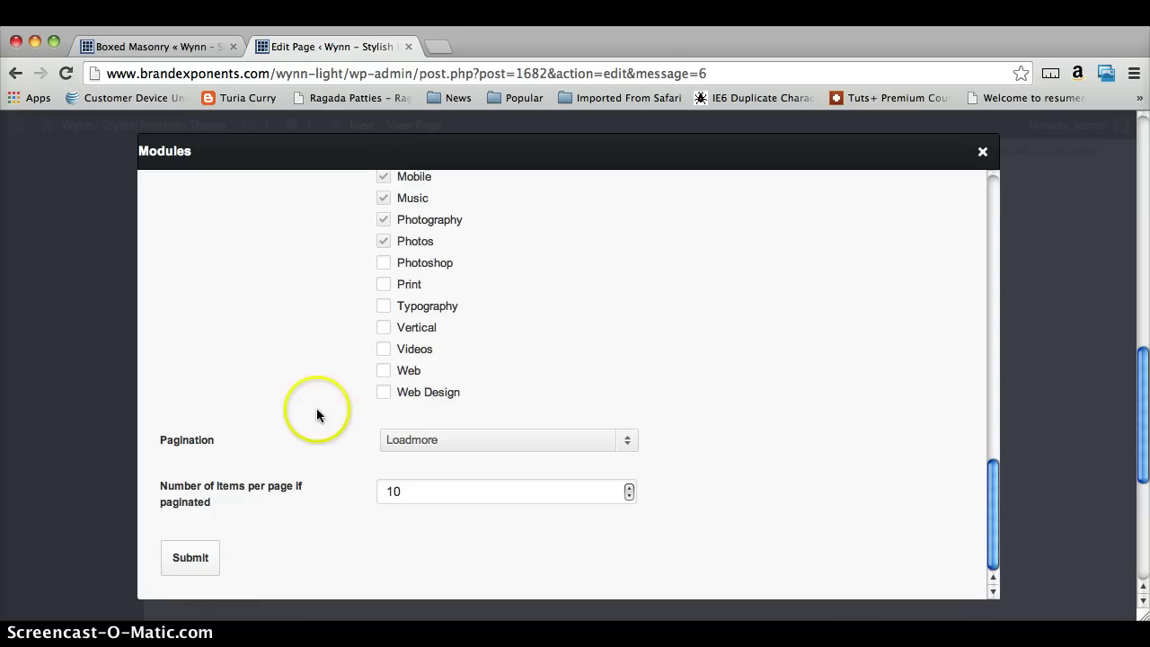
left_click(409, 440)
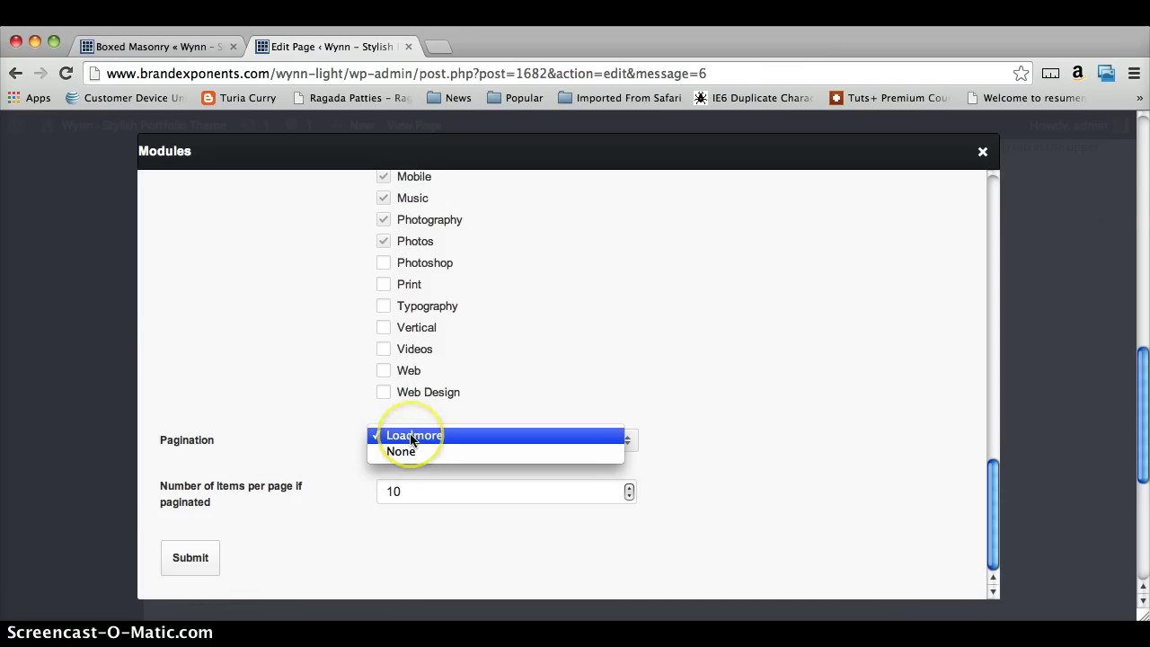
left_click(411, 437)
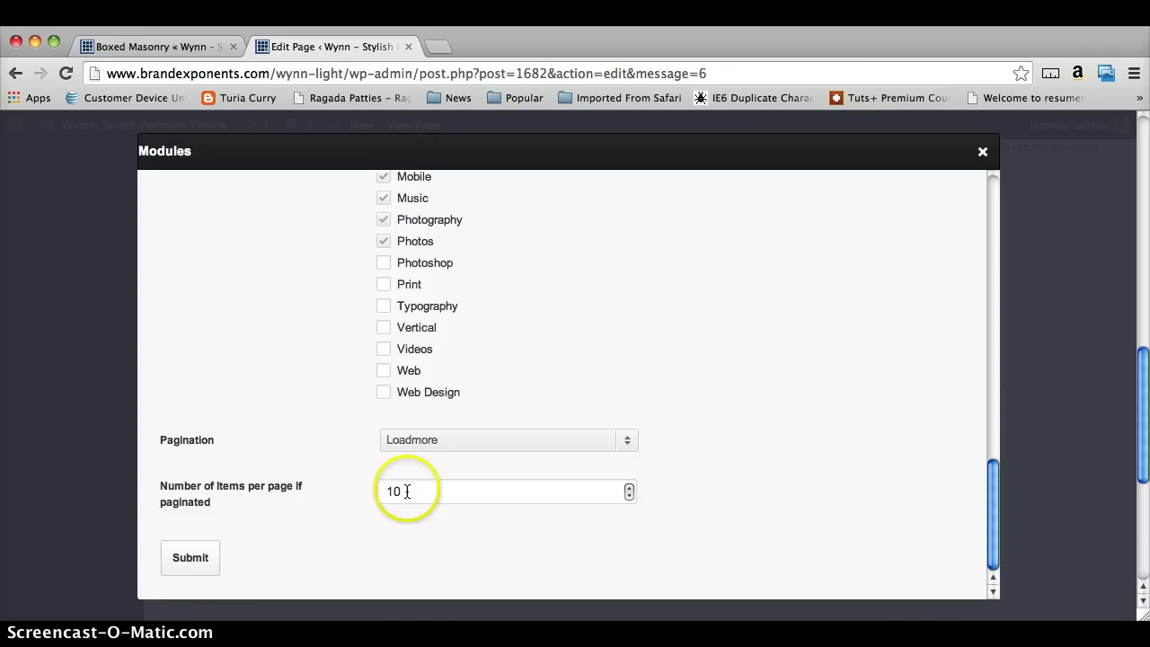
left_click_drag(402, 491, 379, 492)
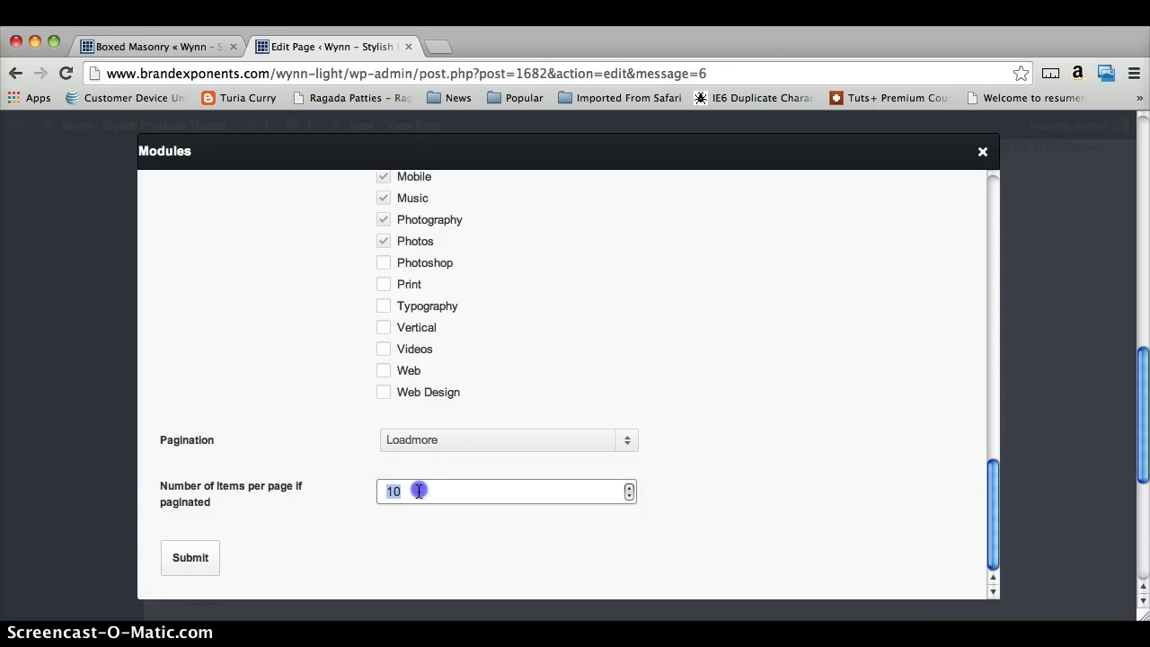
left_click(417, 491)
left_click(408, 492)
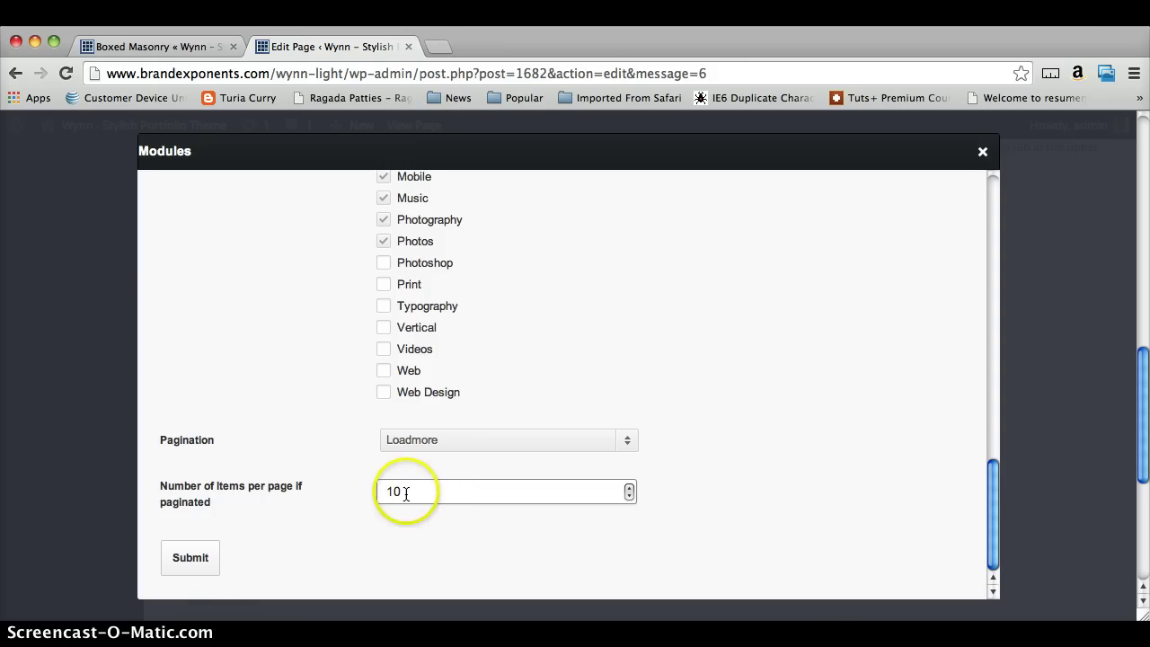
Step: Look over the Portfolio module's settings once more and submit them to the row
scroll(339, 495, "up", 6)
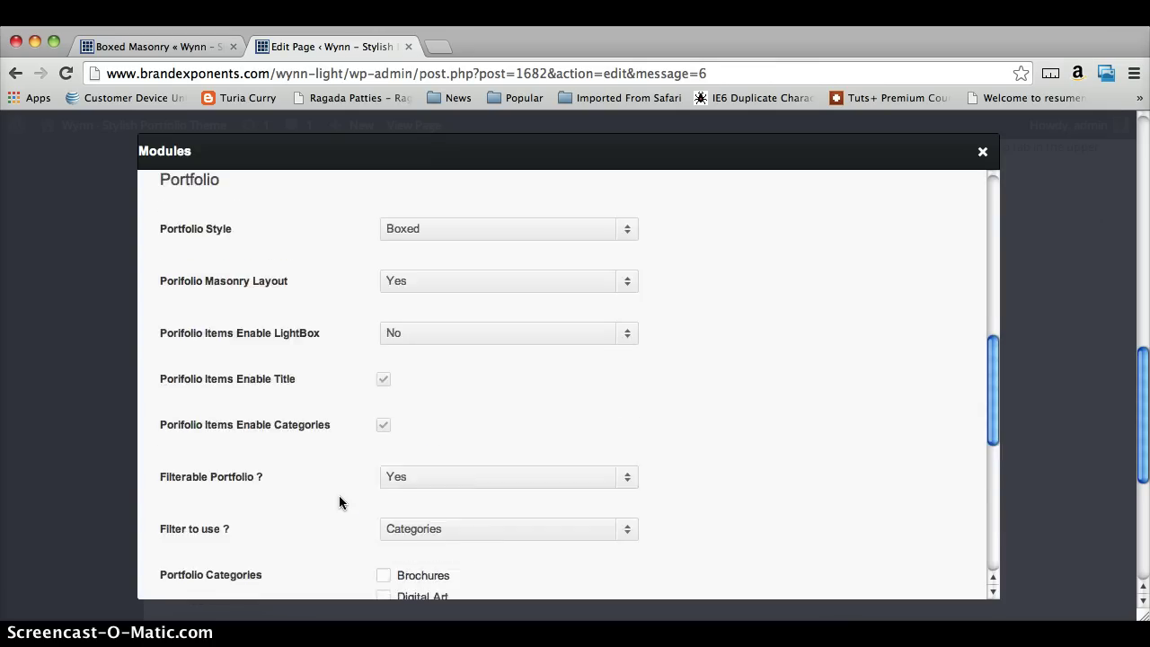
scroll(339, 495, "up", 2)
scroll(342, 497, "down", 7)
left_click(328, 506)
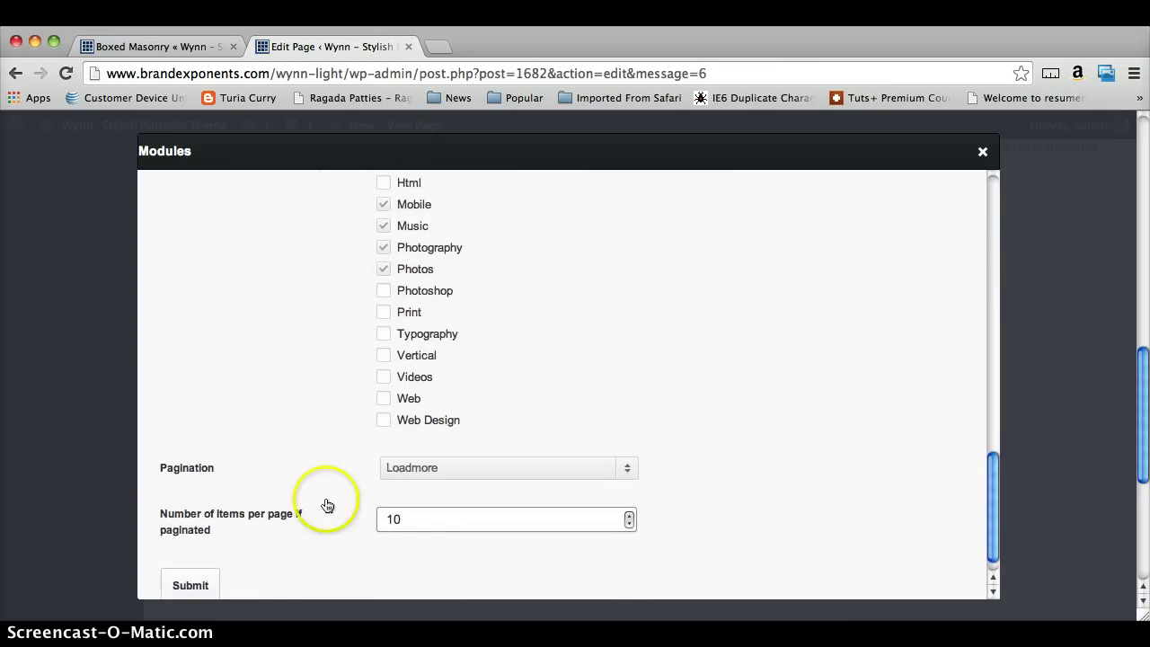
scroll(328, 506, "down", 1)
left_click(189, 564)
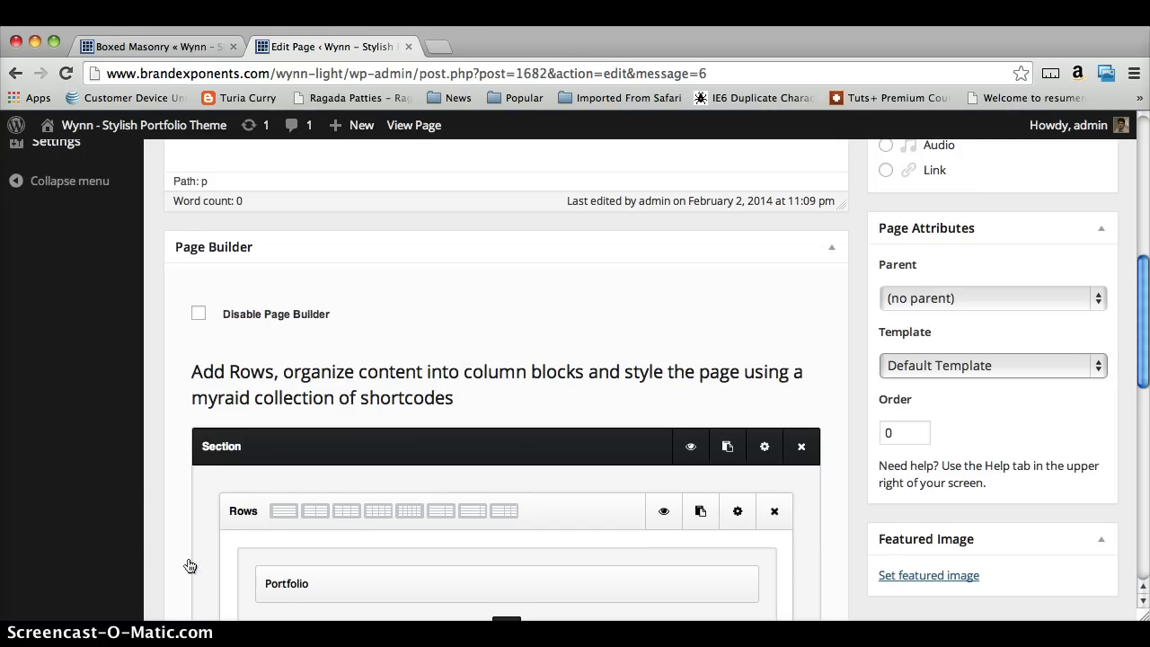
Step: Save the page builder layout containing the Portfolio module
left_click(120, 494)
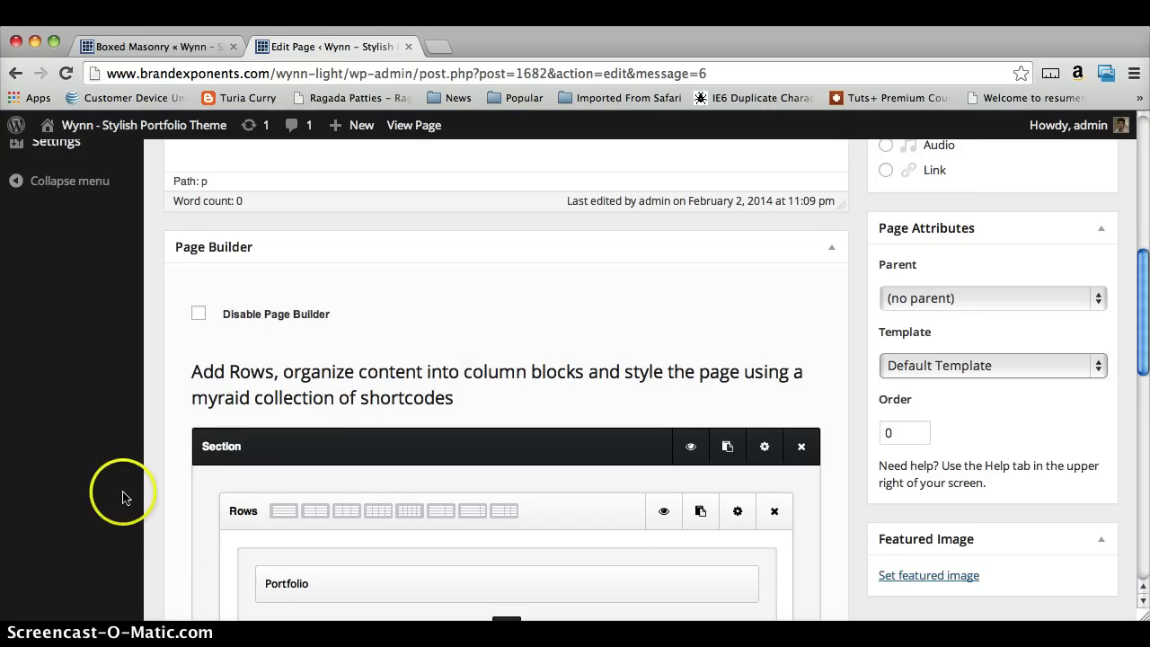
scroll(122, 495, "down", 4)
scroll(125, 498, "down", 3)
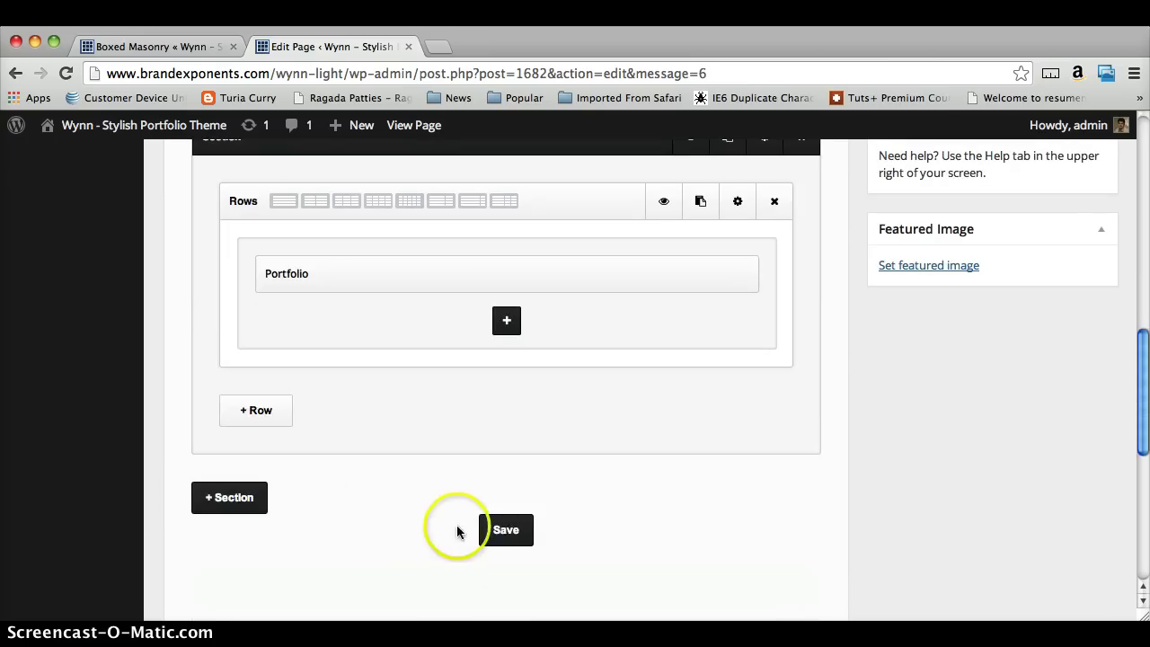
left_click(501, 532)
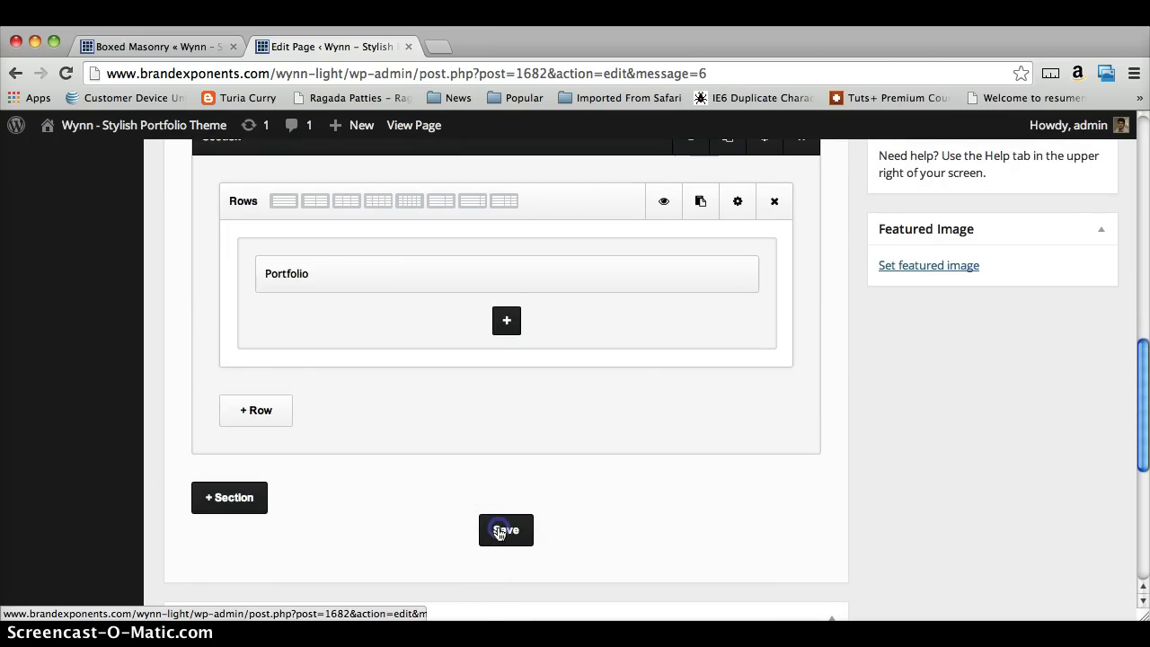
left_click(393, 510)
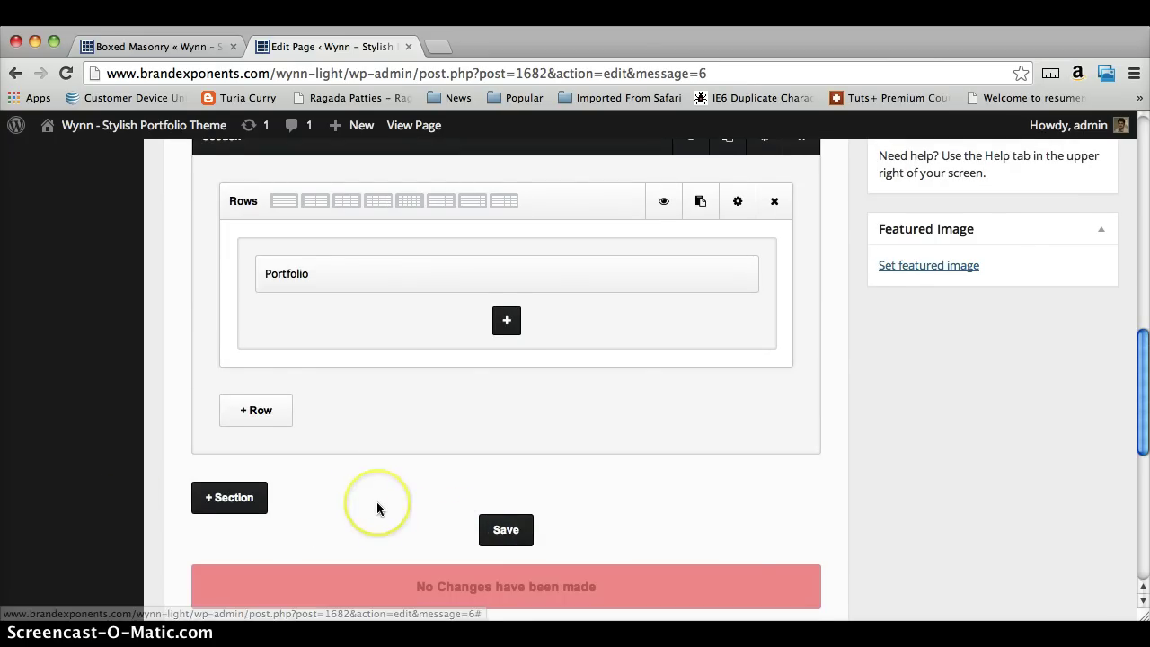
scroll(376, 502, "up", 2)
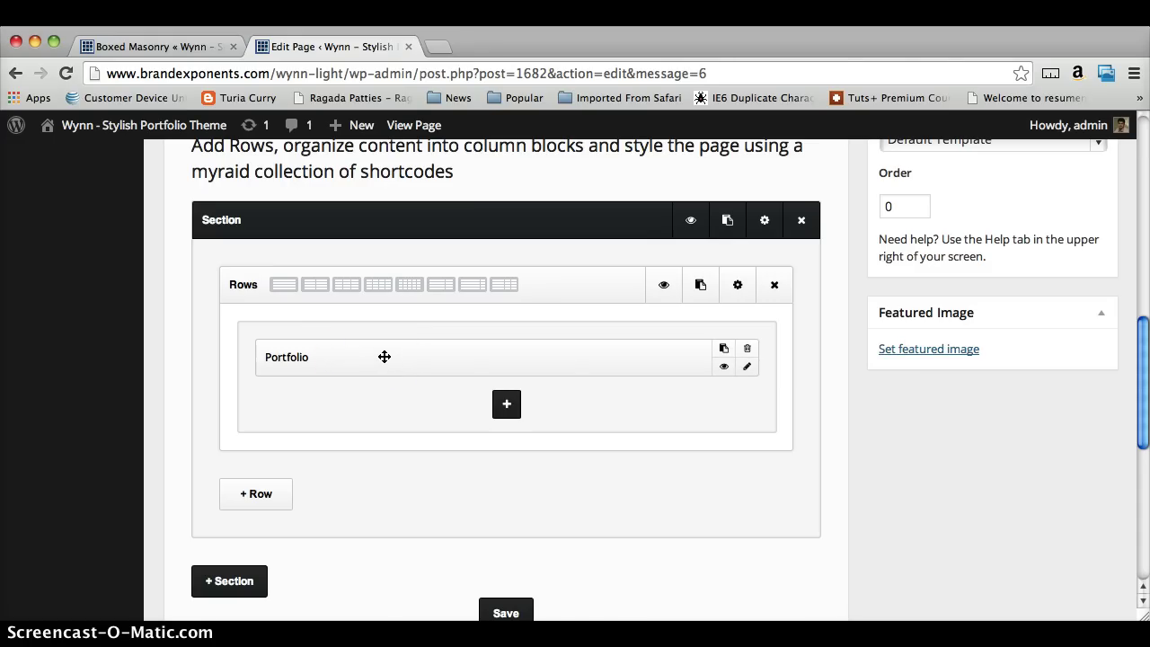
Step: Examine the Boxed Masonry demo page, including its category filter bar and portfolio grid
left_click(192, 50)
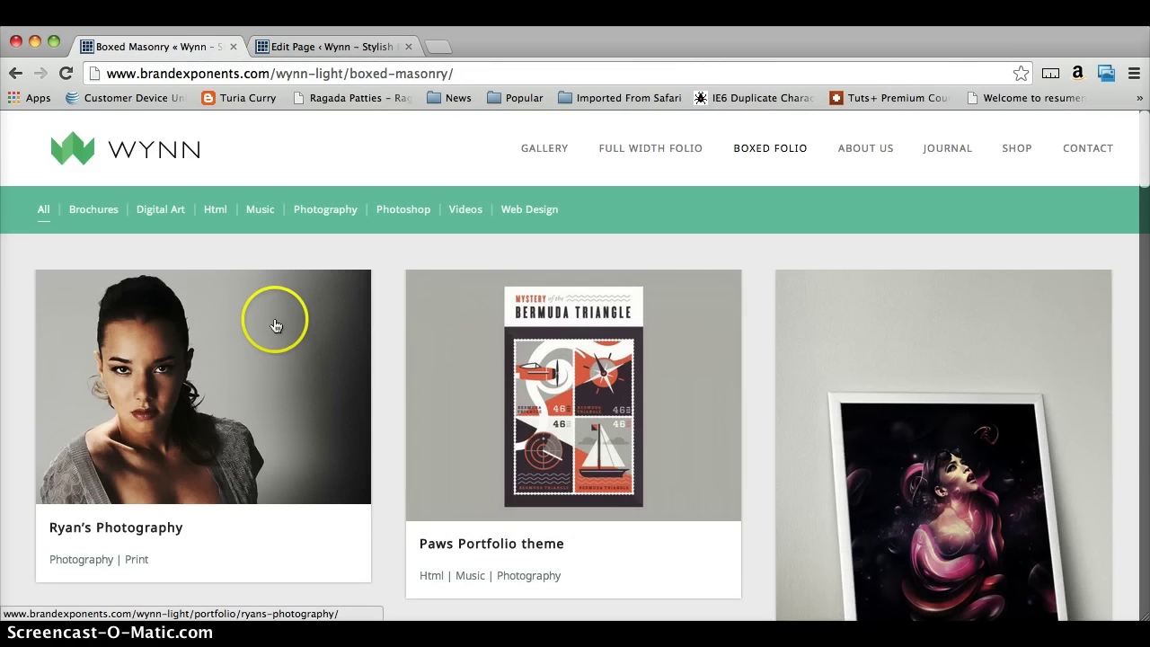
scroll(276, 324, "down", 5)
scroll(276, 323, "down", 20)
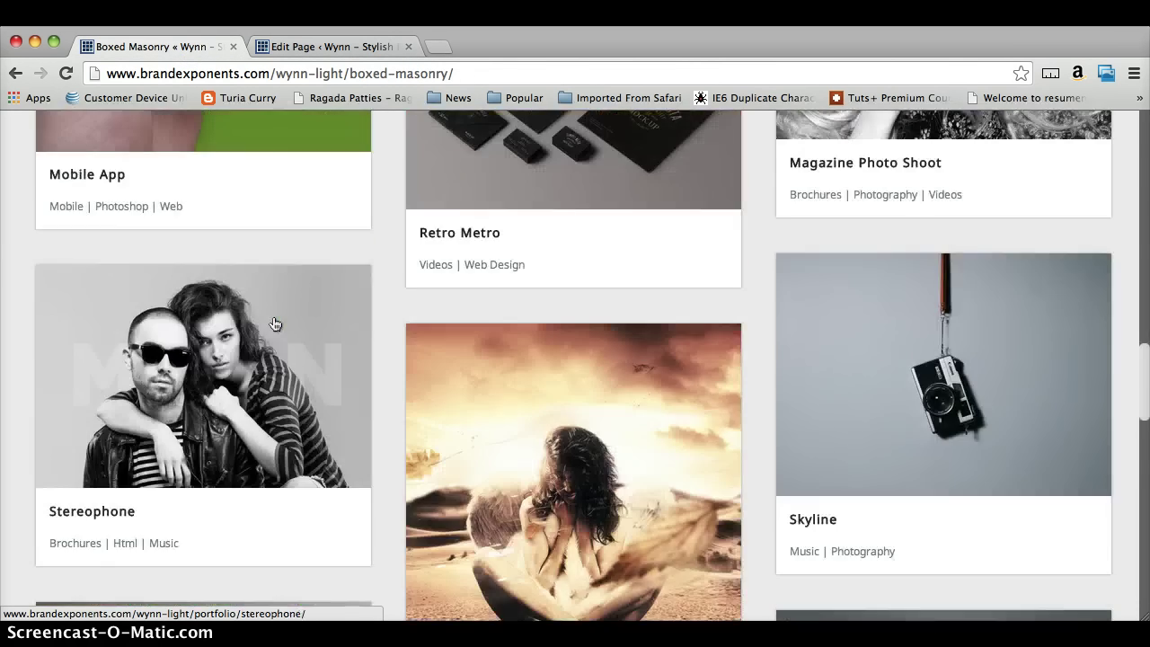
scroll(276, 324, "up", 10)
scroll(276, 323, "up", 10)
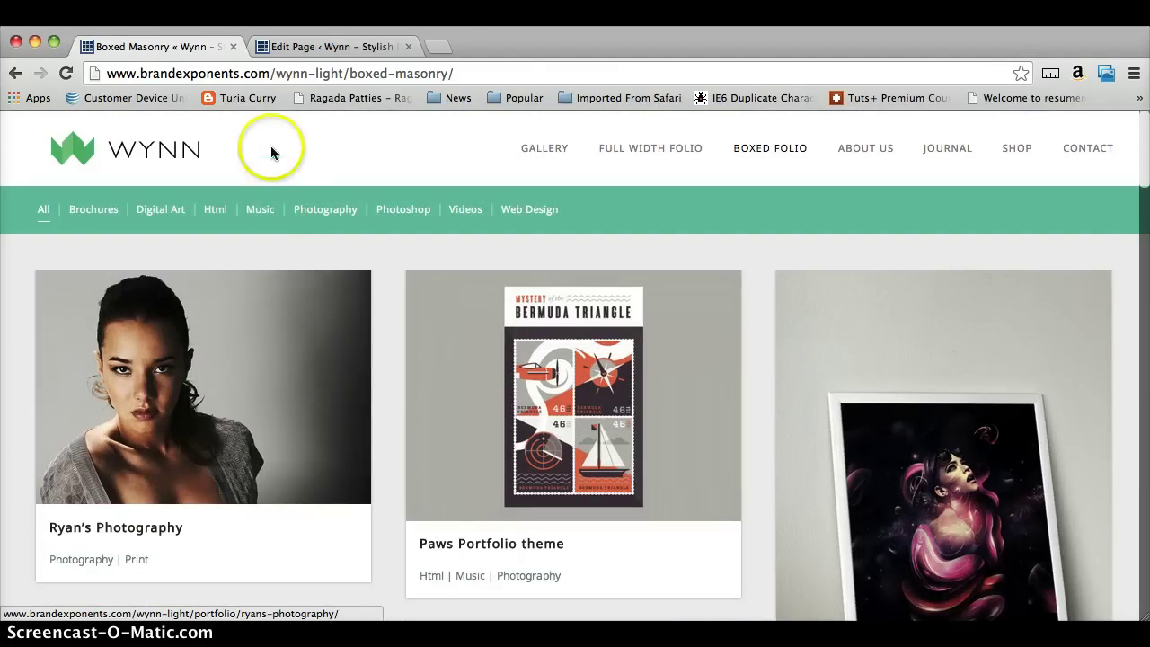
Step: Back on the page being edited, set the page builder section's top padding to 0 and submit the section settings
left_click(315, 47)
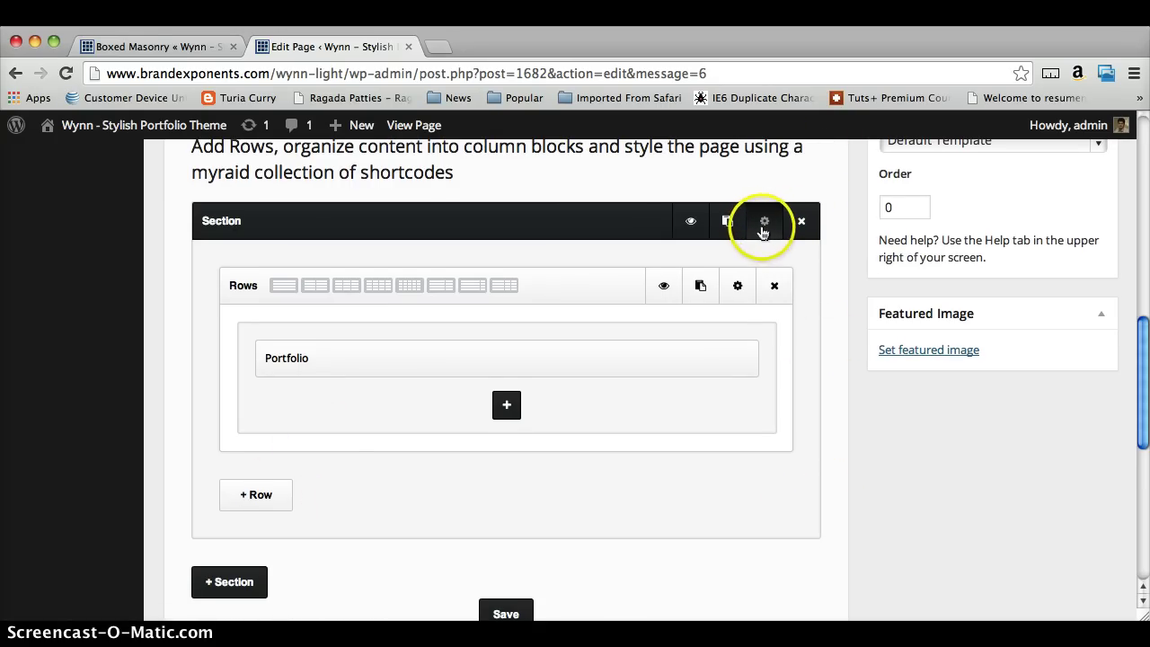
left_click(762, 231)
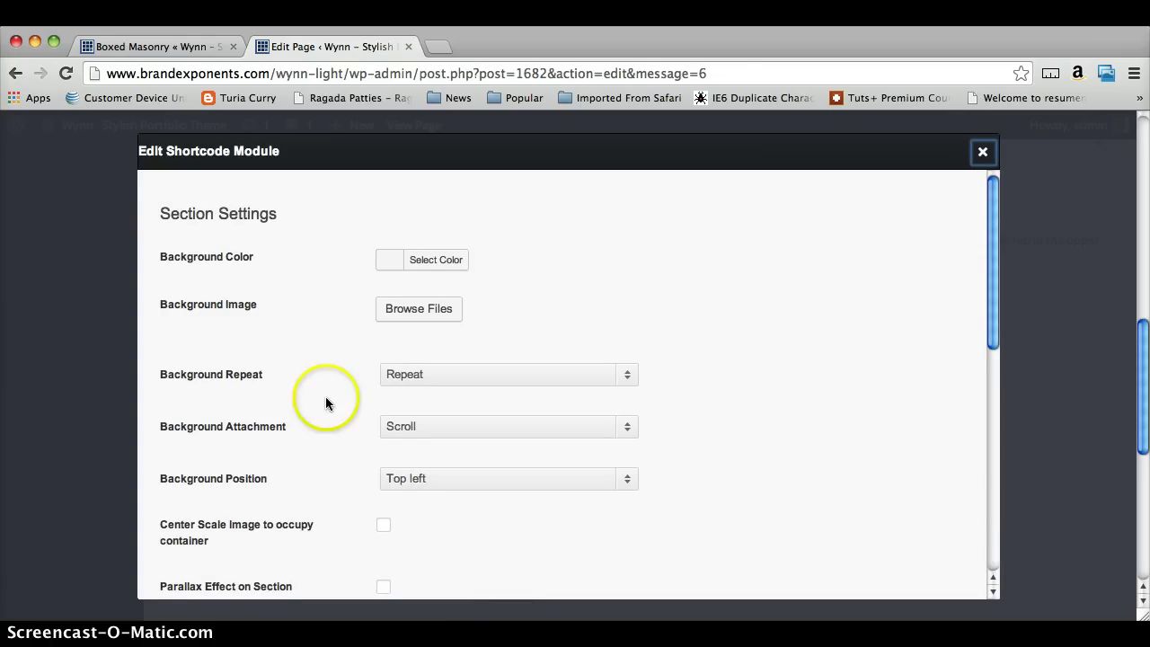
scroll(330, 410, "down", 5)
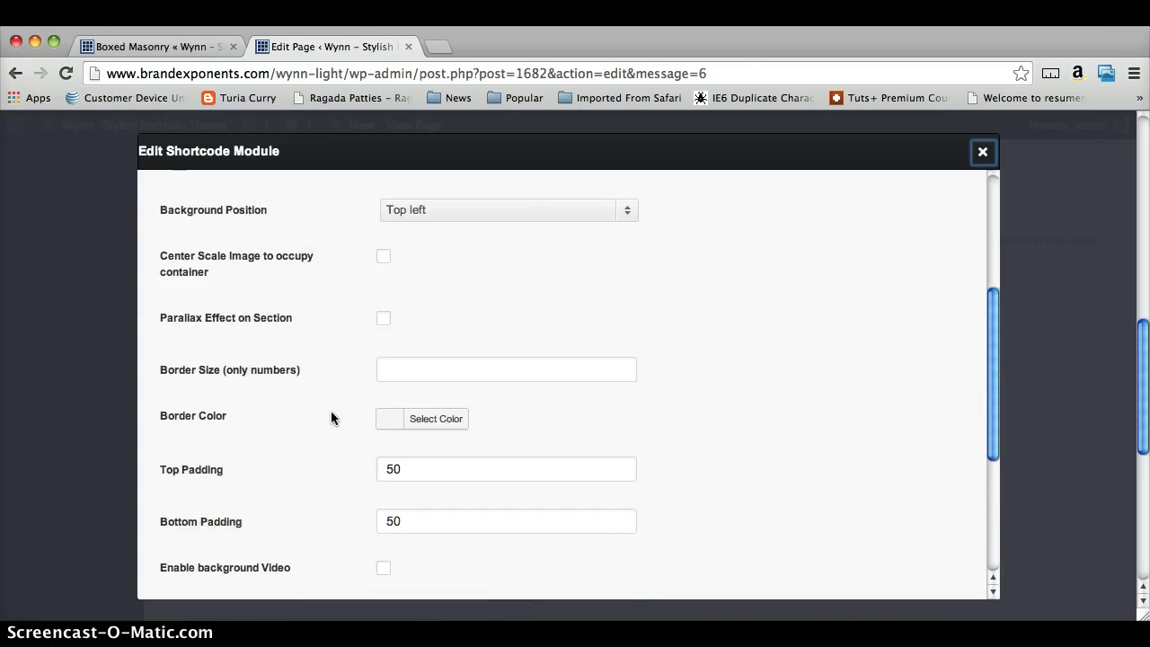
scroll(330, 411, "down", 3)
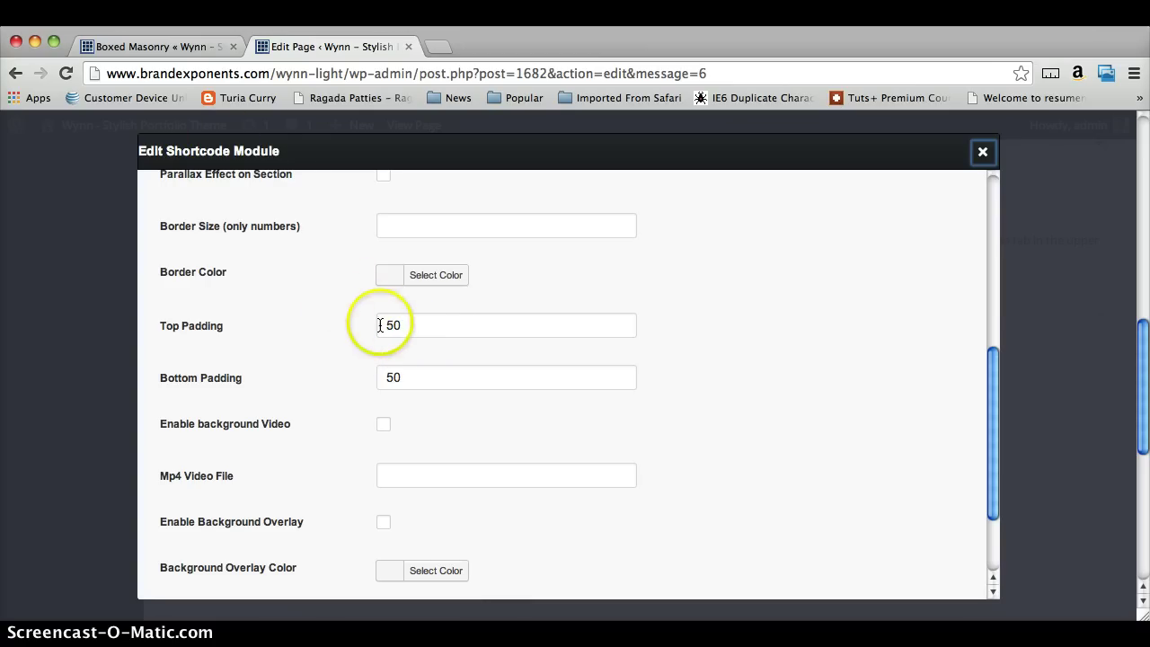
left_click(412, 326)
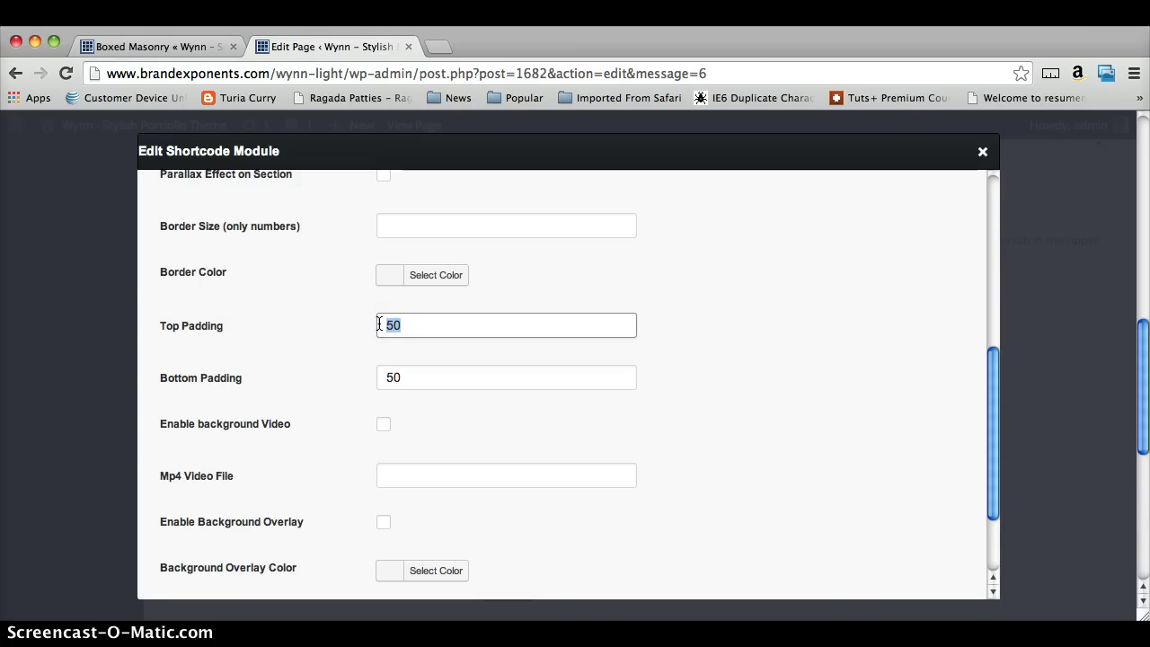
type("0")
scroll(355, 333, "down", 3)
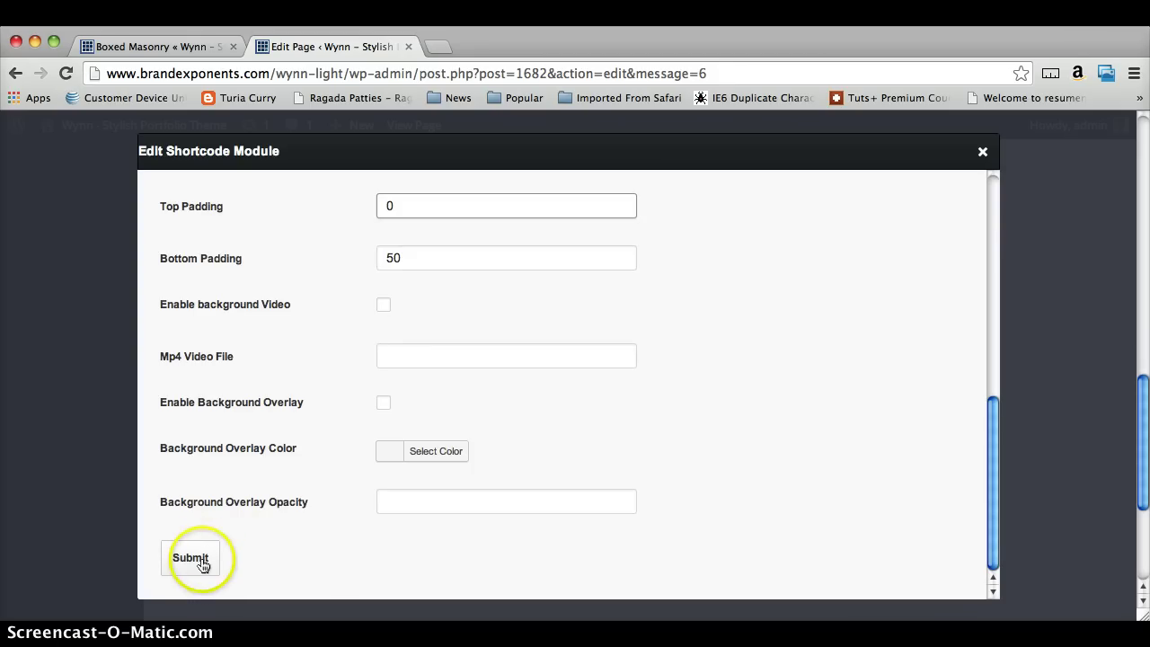
scroll(271, 479, "up", 1)
scroll(271, 479, "up", 10)
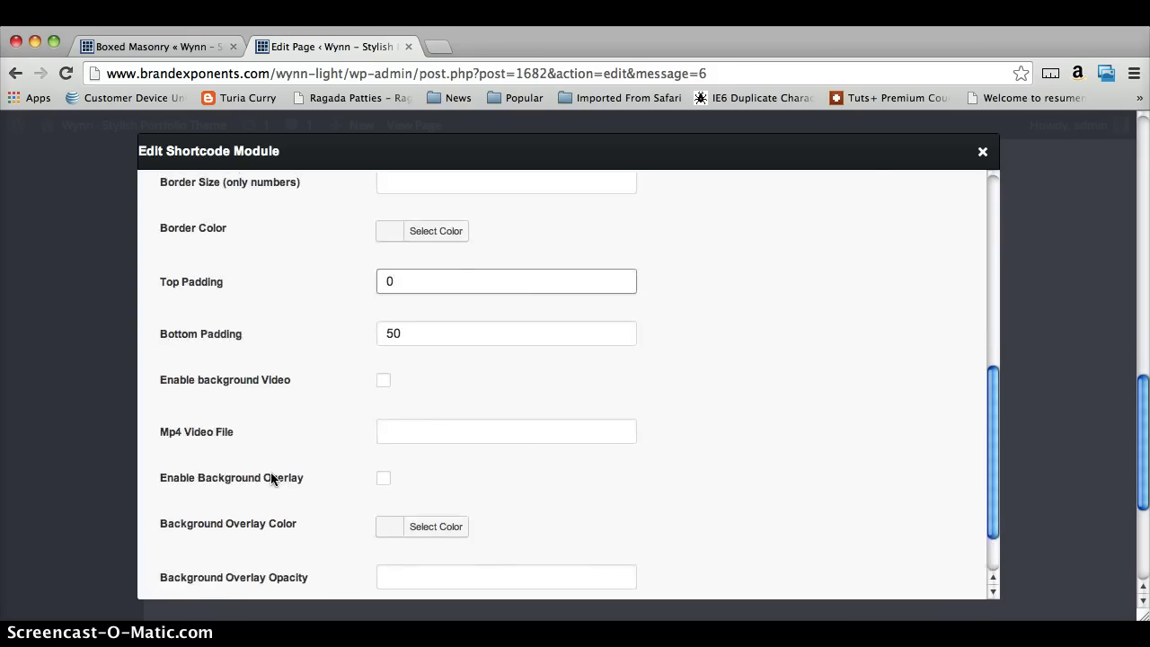
scroll(270, 471, "up", 4)
scroll(271, 472, "down", 13)
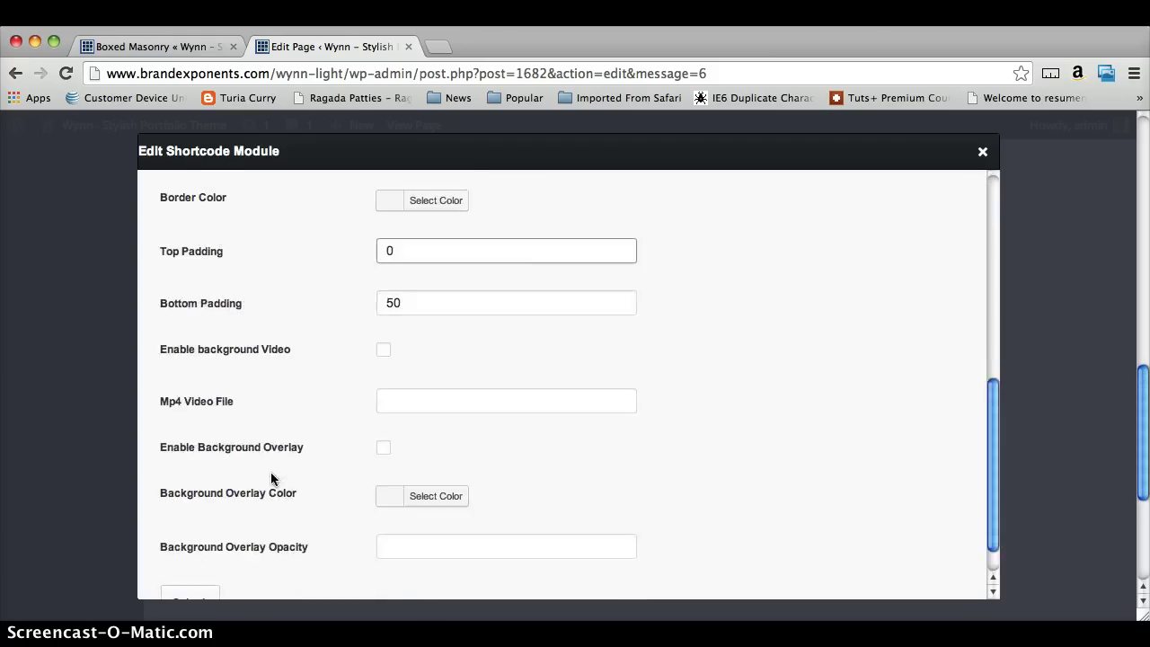
left_click(191, 561)
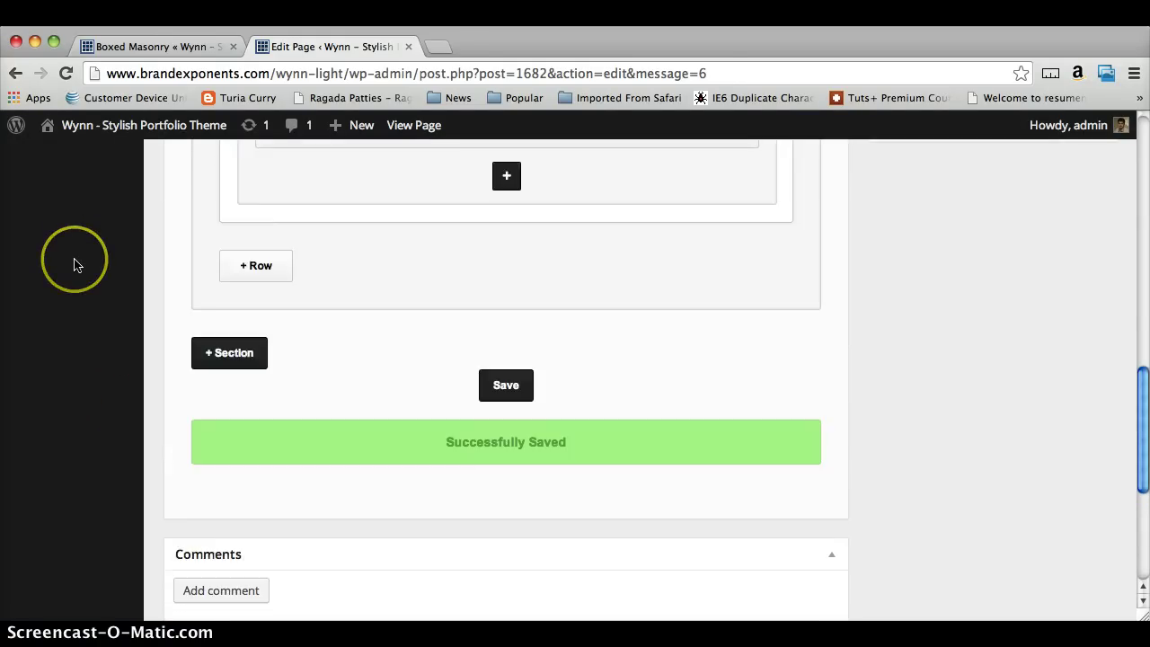
scroll(74, 262, "up", 3)
scroll(75, 263, "up", 1)
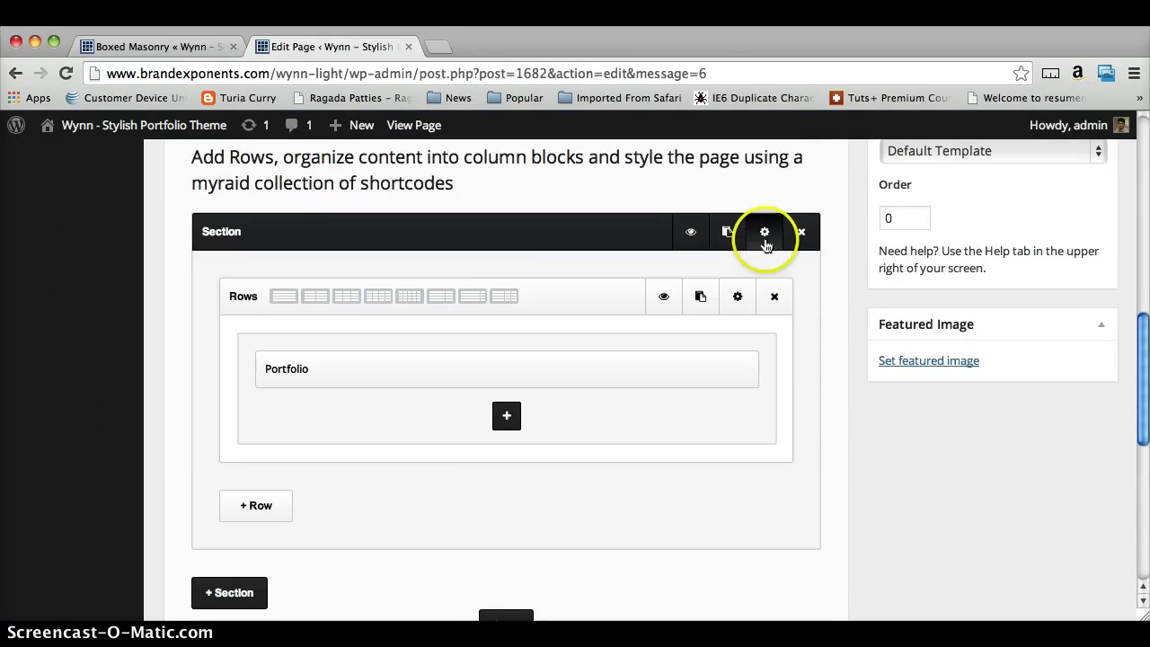
Step: Enable No Wrap in the settings of the row holding the Portfolio module, submit them, and save the page builder layout
left_click(766, 243)
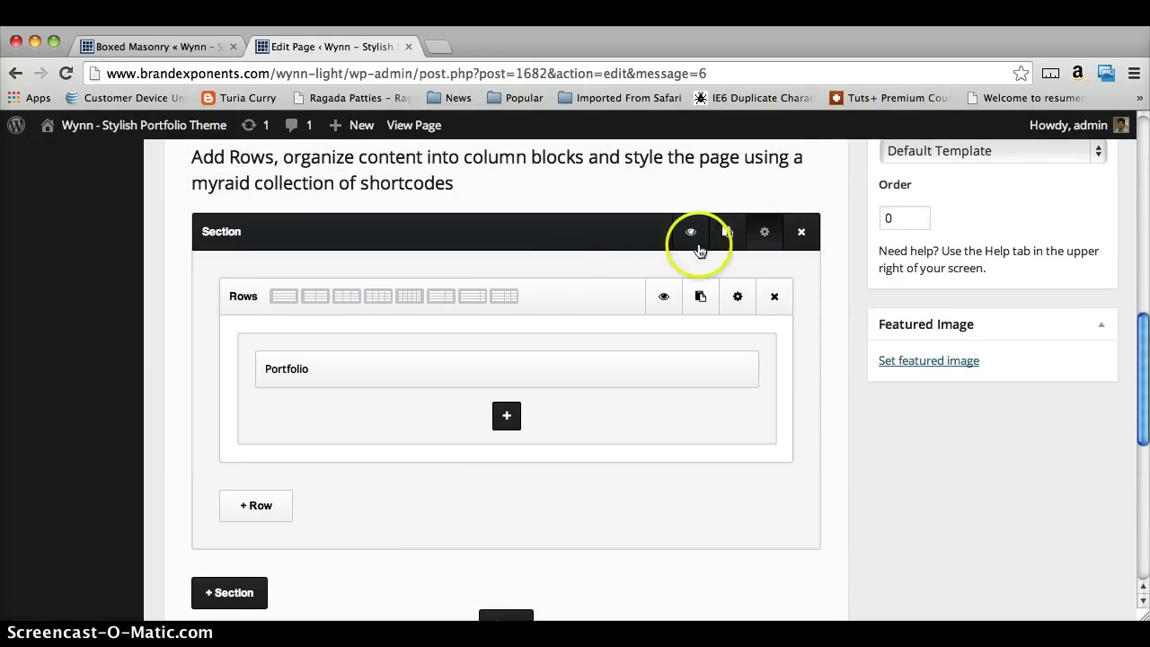
left_click(738, 302)
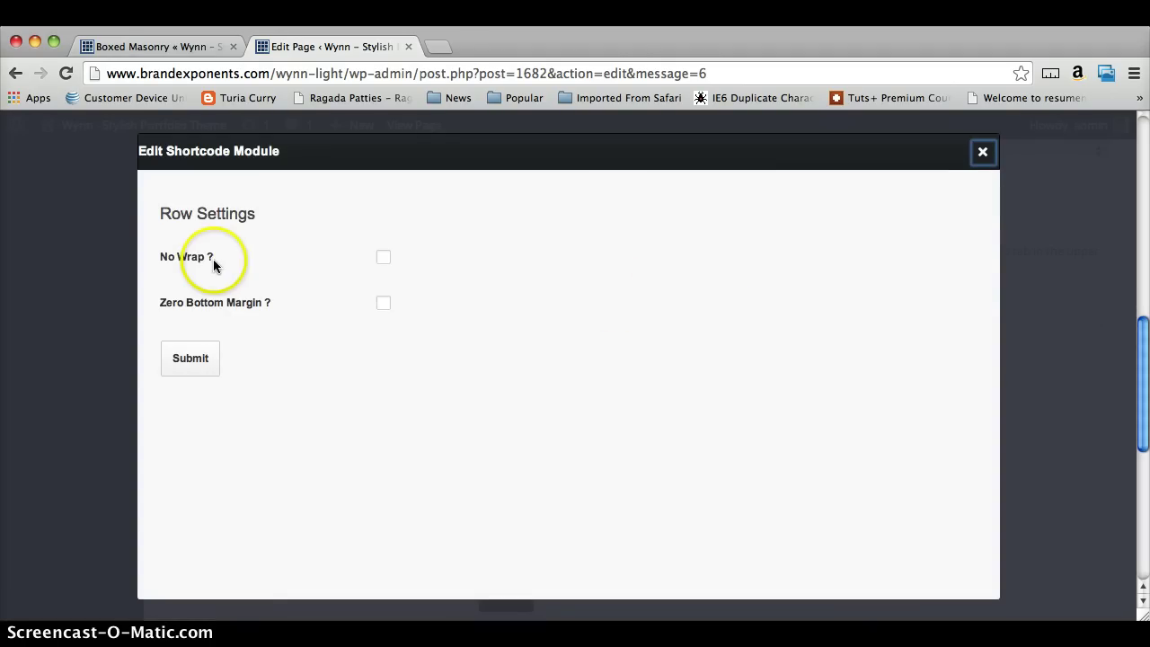
left_click(383, 261)
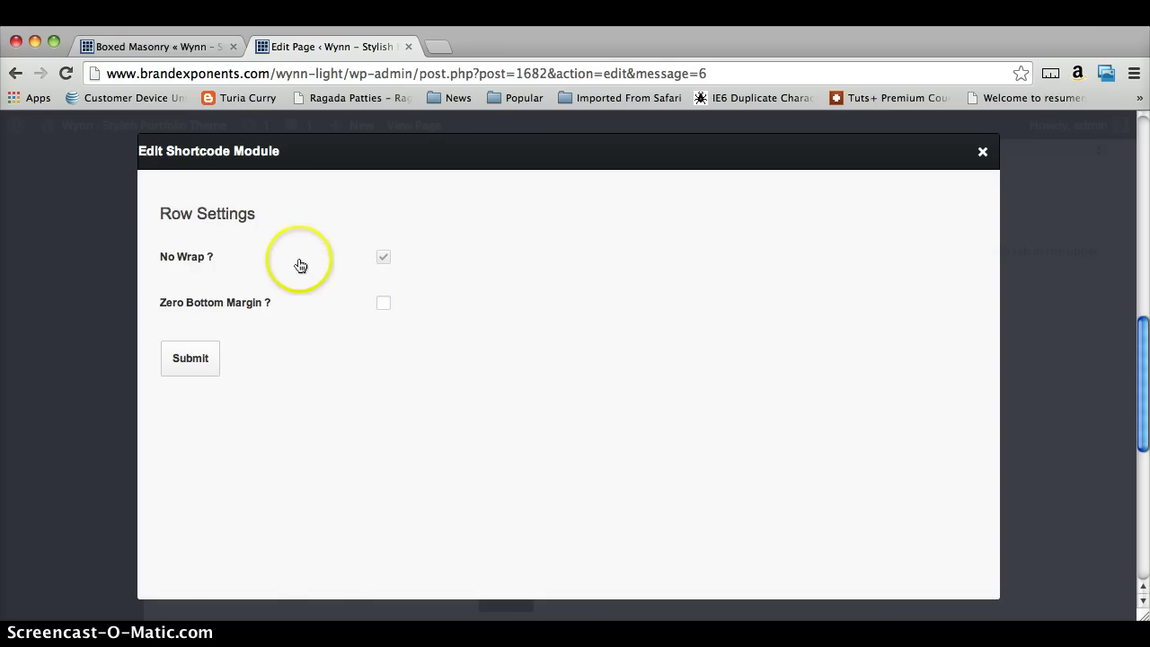
left_click(183, 362)
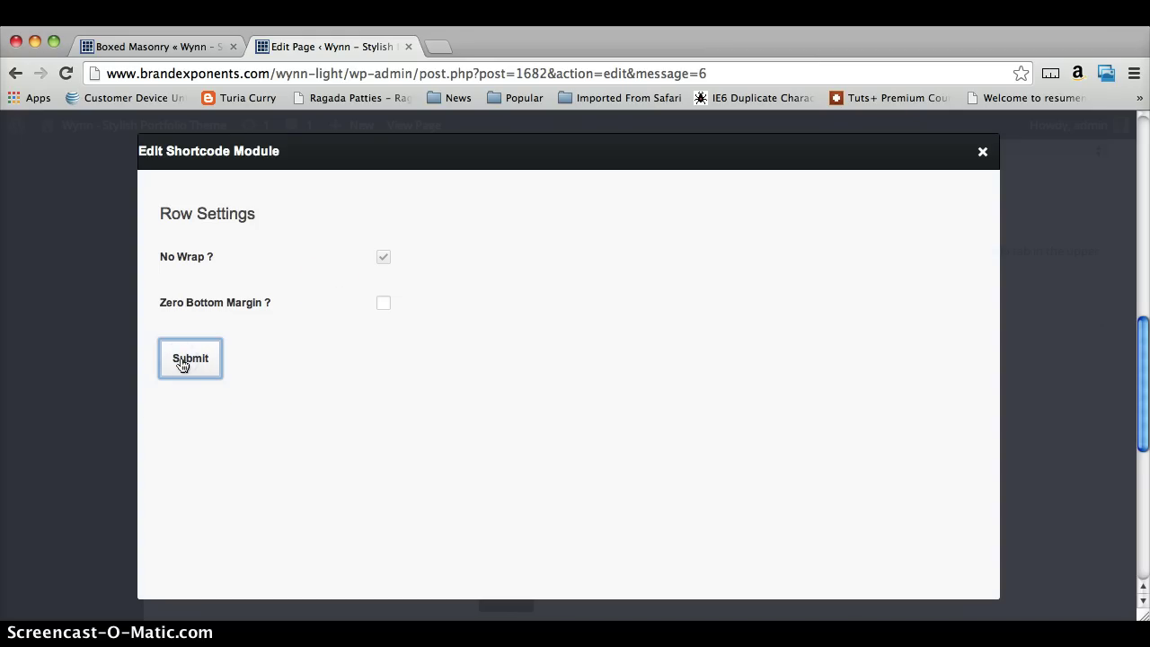
scroll(575, 526, "down", 2)
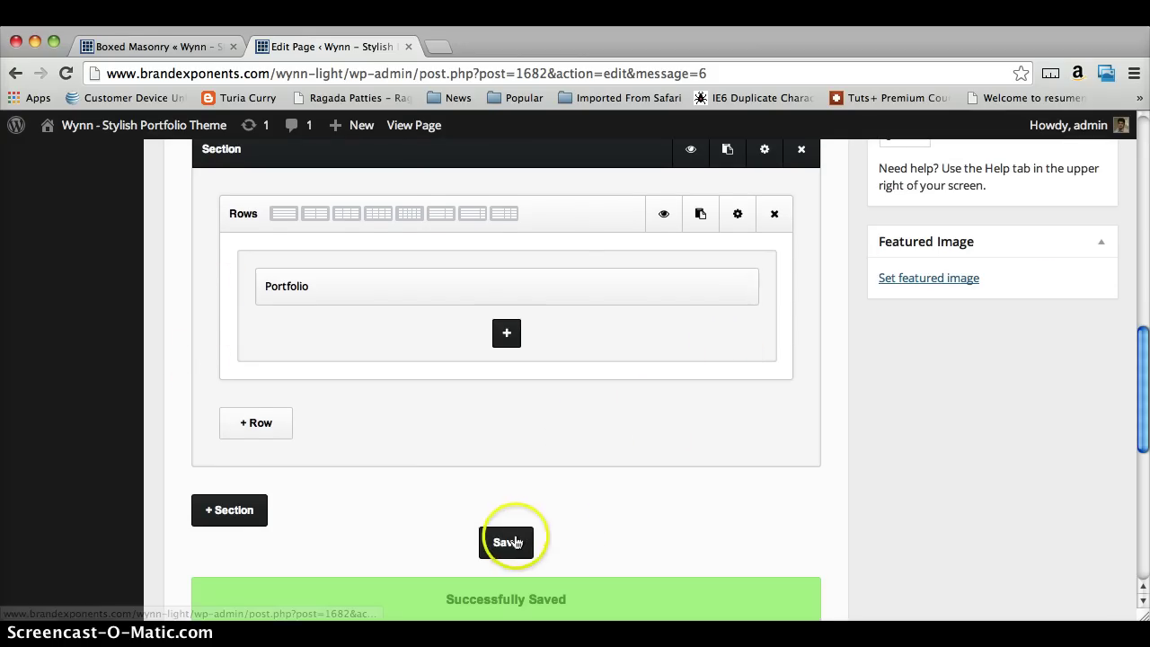
left_click(518, 542)
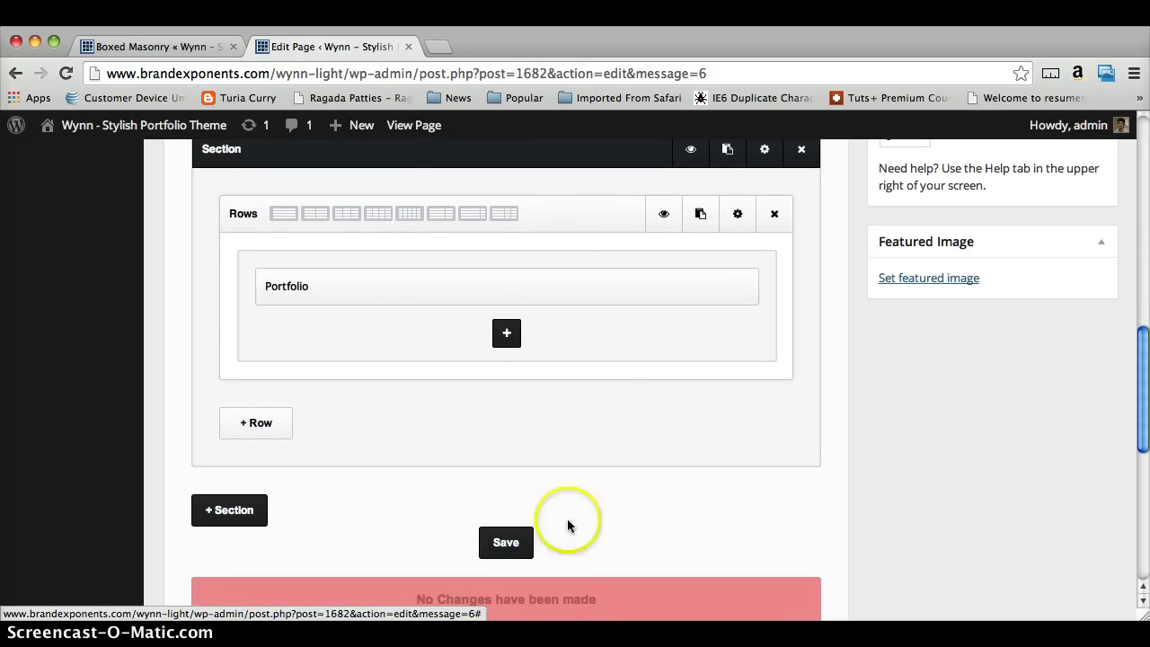
Step: Look over the page builder layout and the option boxes beneath it on the edit page
scroll(629, 512, "down", 3)
scroll(648, 501, "down", 2)
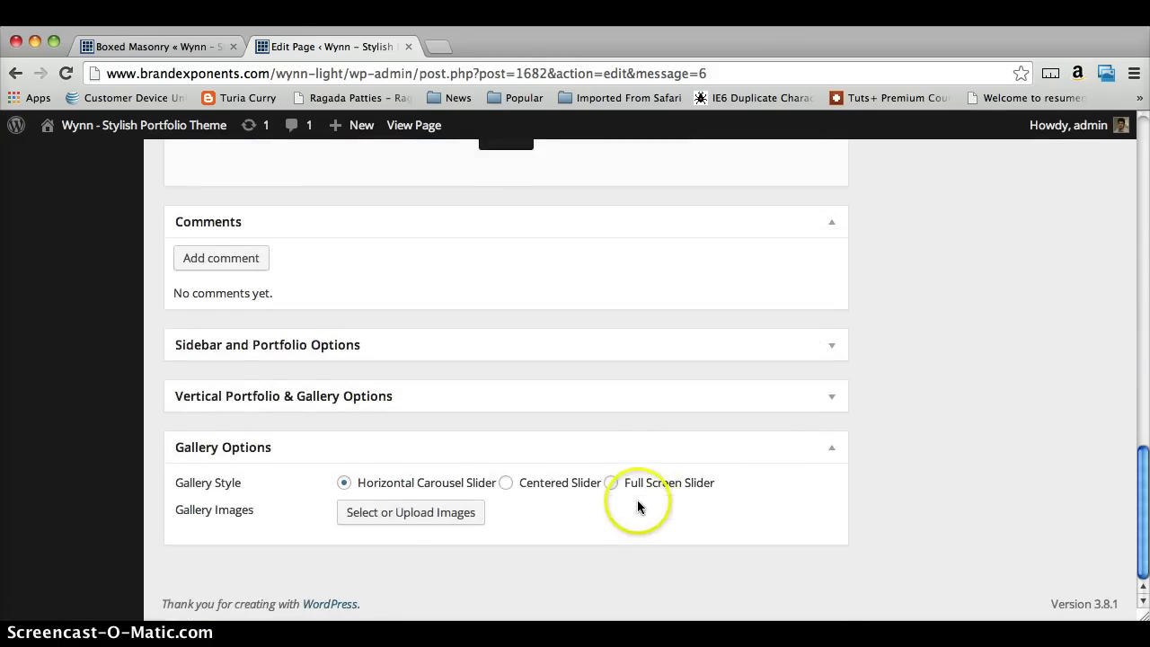
scroll(637, 499, "up", 1)
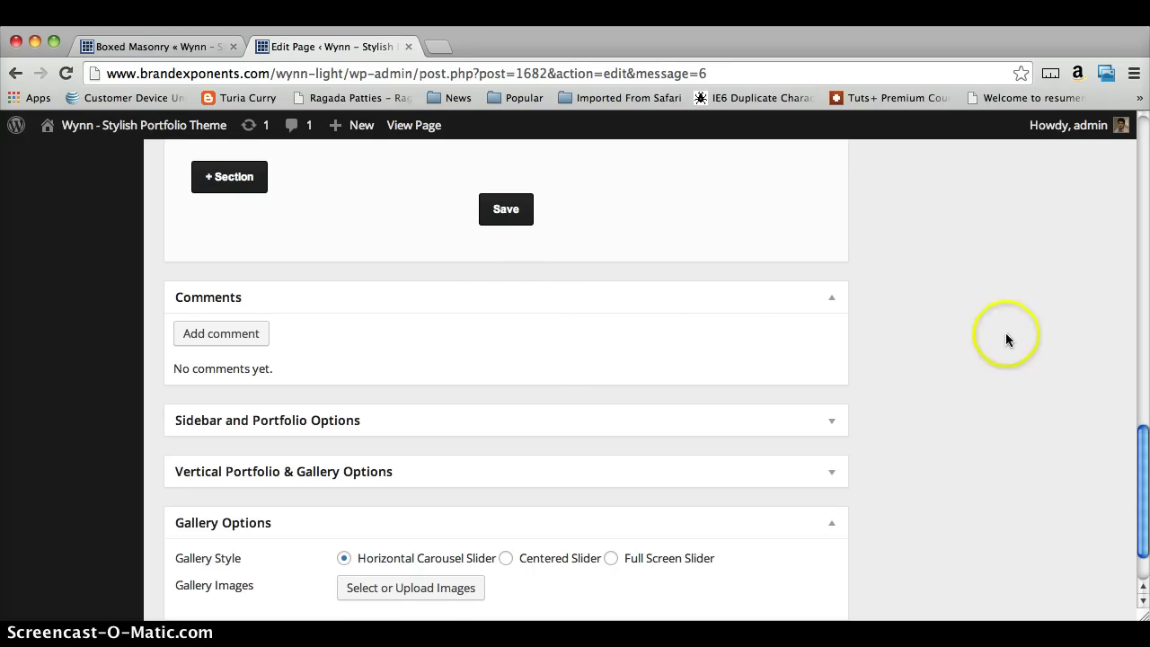
scroll(322, 320, "up", 3)
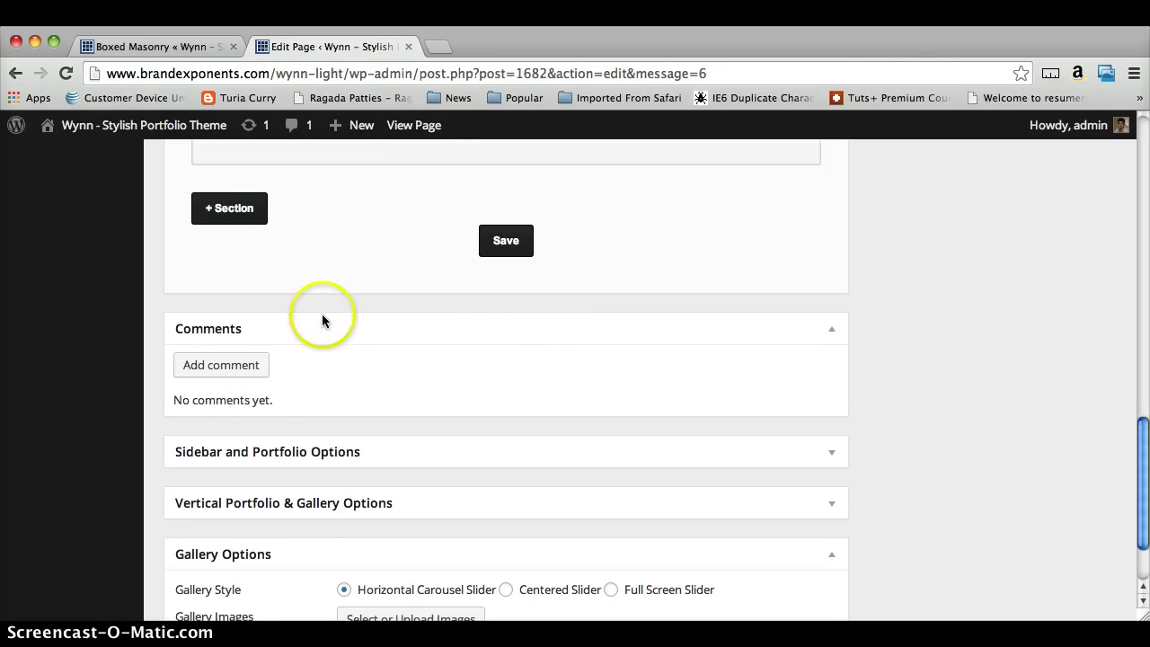
scroll(321, 320, "up", 5)
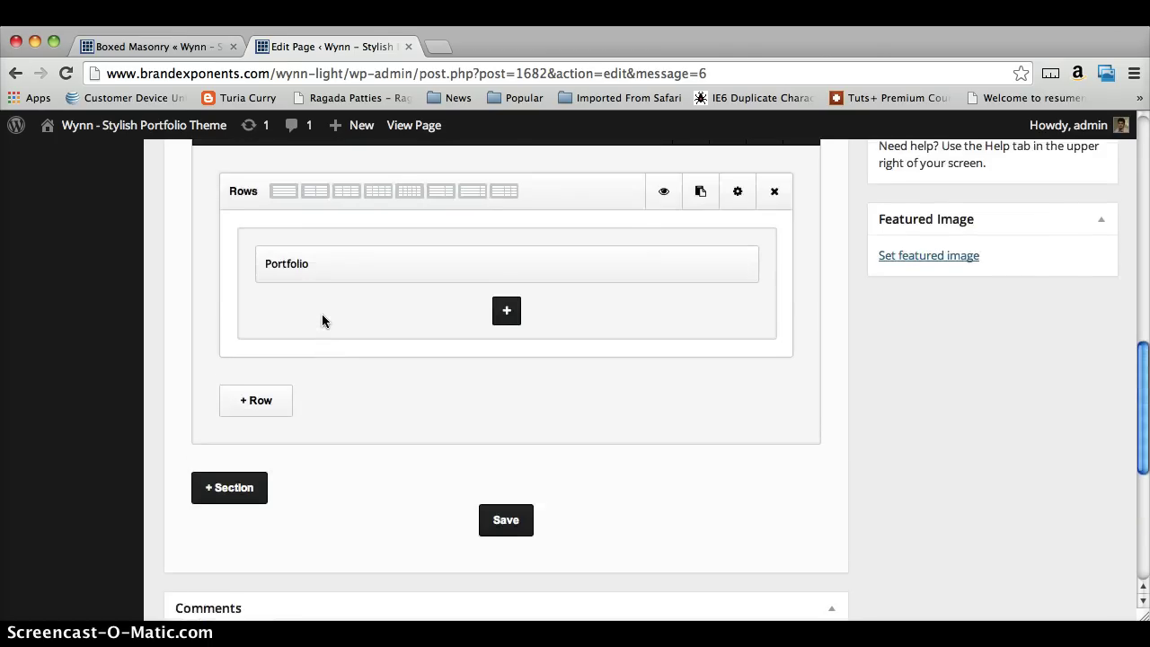
left_click(258, 311)
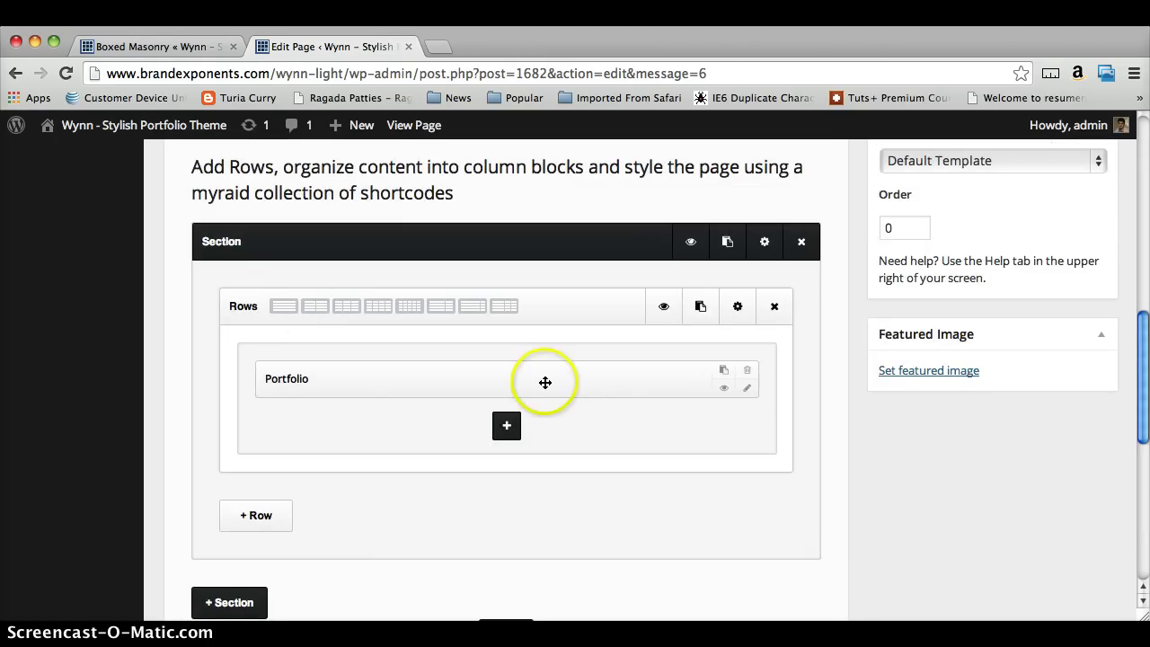
scroll(530, 380, "down", 8)
scroll(351, 389, "down", 1)
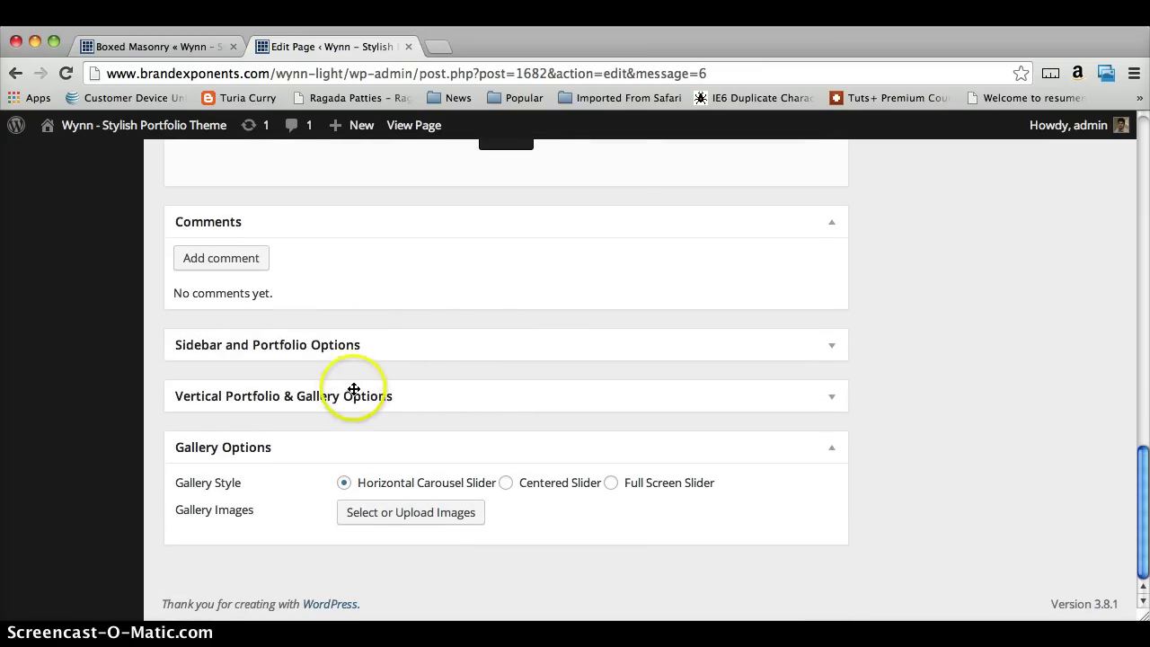
Step: Inspect the Vertical Portfolio & Gallery Options and the Sidebar and Portfolio Options, and collapse both along with Gallery Options
left_click(342, 395)
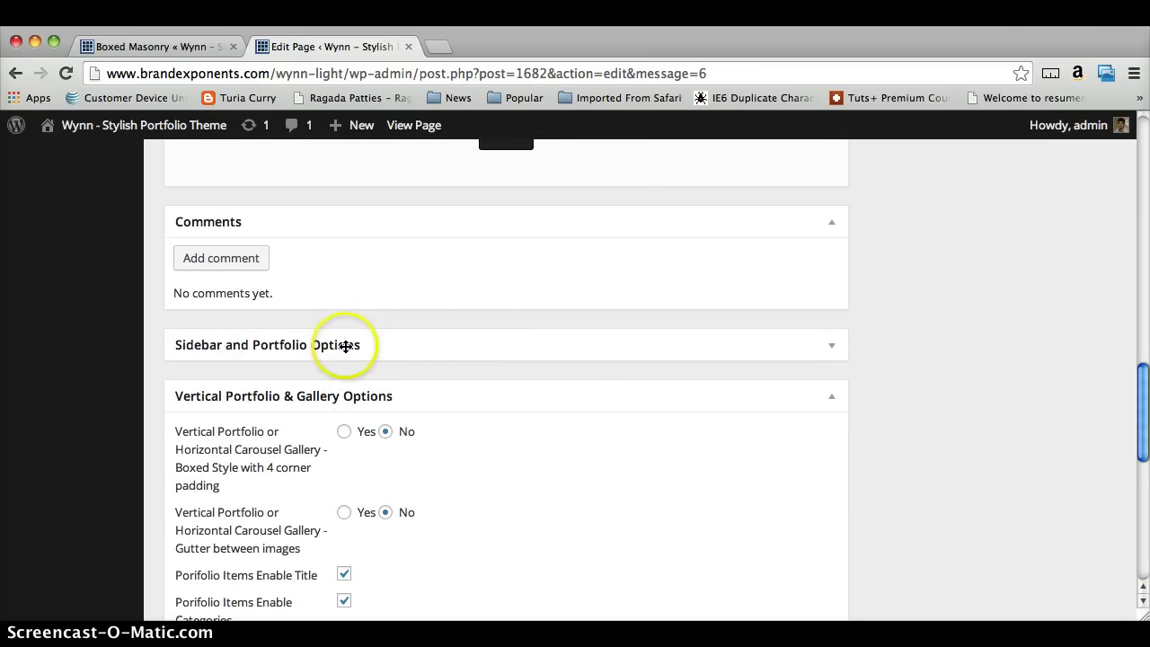
left_click(342, 345)
scroll(409, 346, "down", 2)
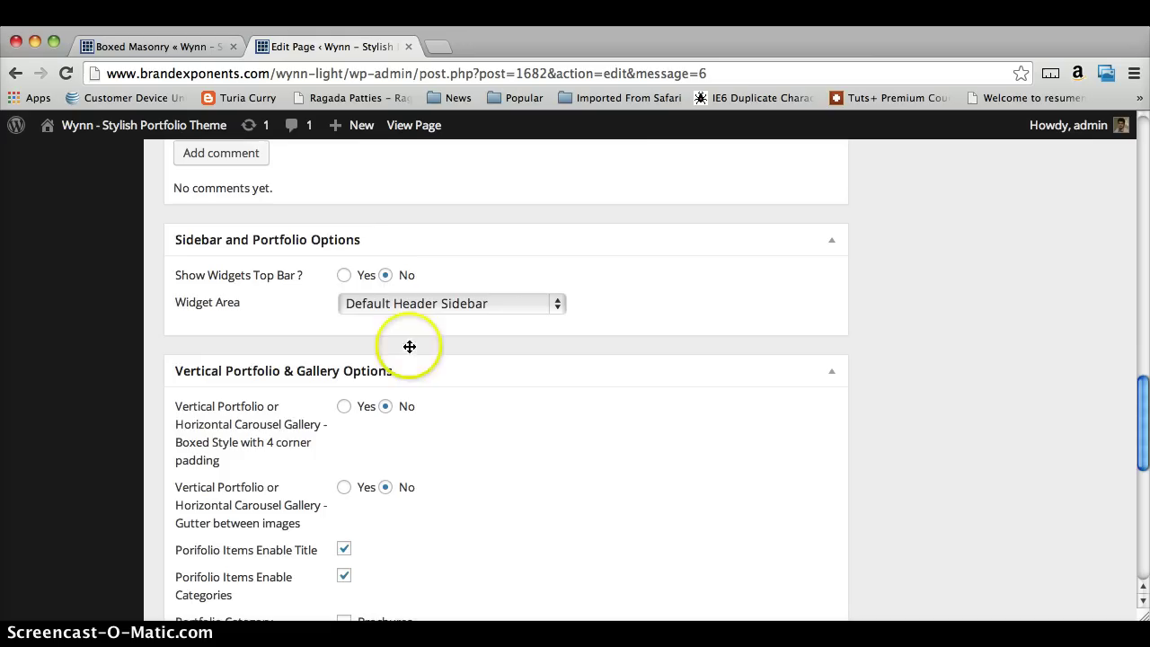
left_click(368, 240)
left_click(371, 291)
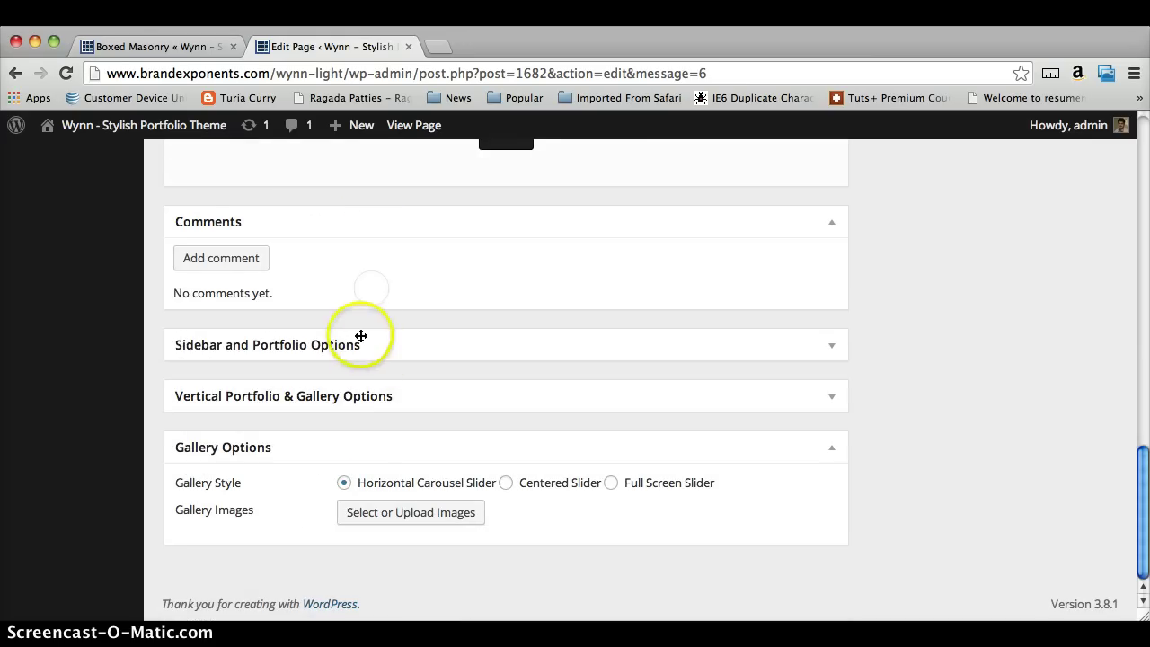
left_click(363, 445)
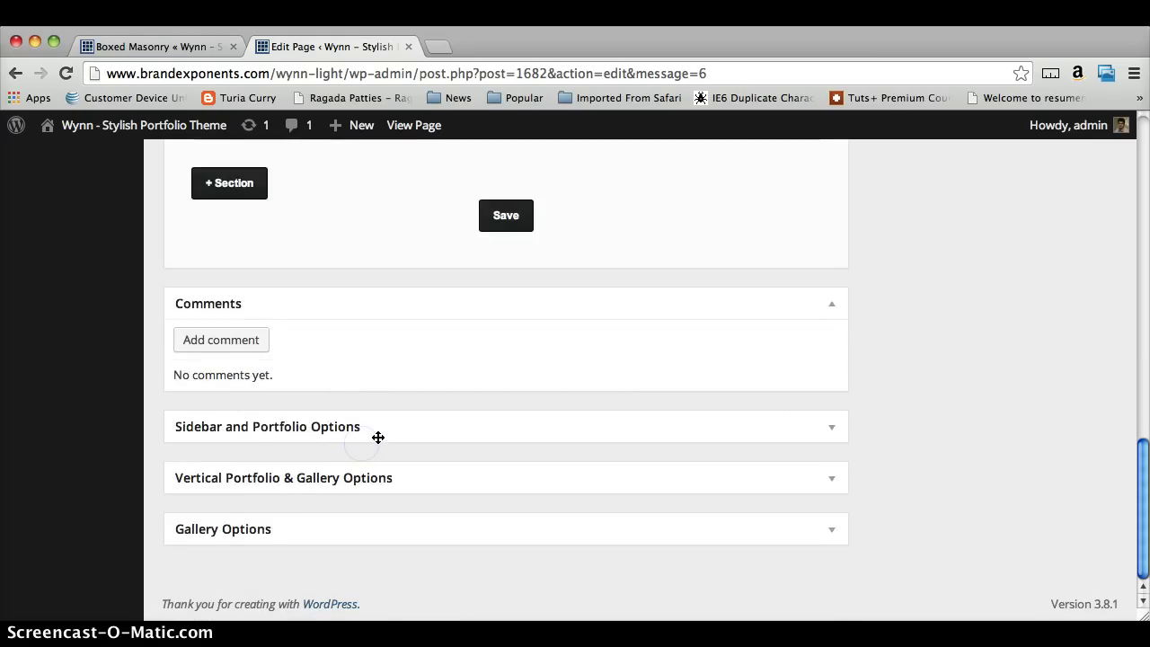
Step: Update the published My Portfolio page with the changed section and row settings
scroll(377, 438, "up", 8)
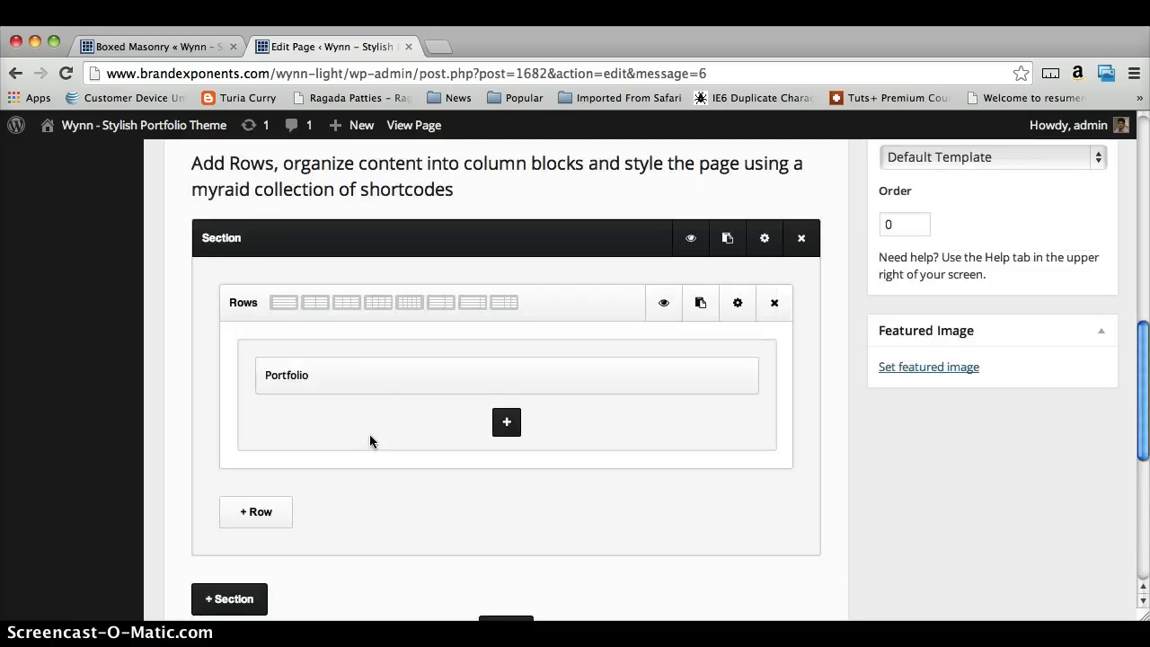
mouse_move(470, 367)
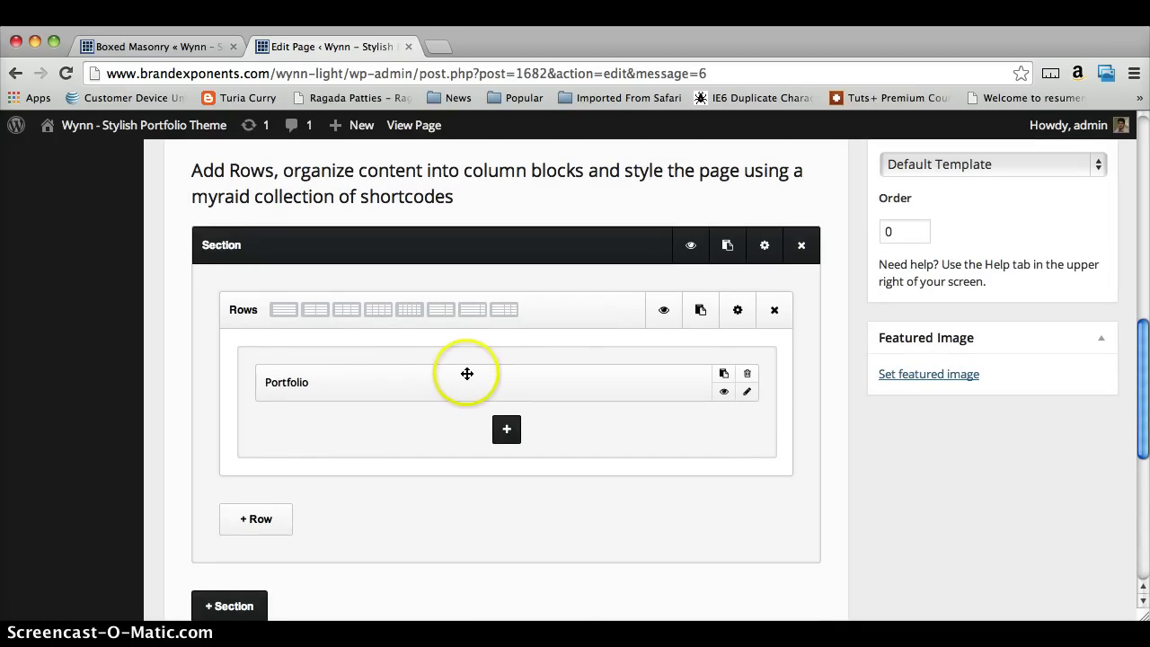
scroll(411, 351, "up", 2)
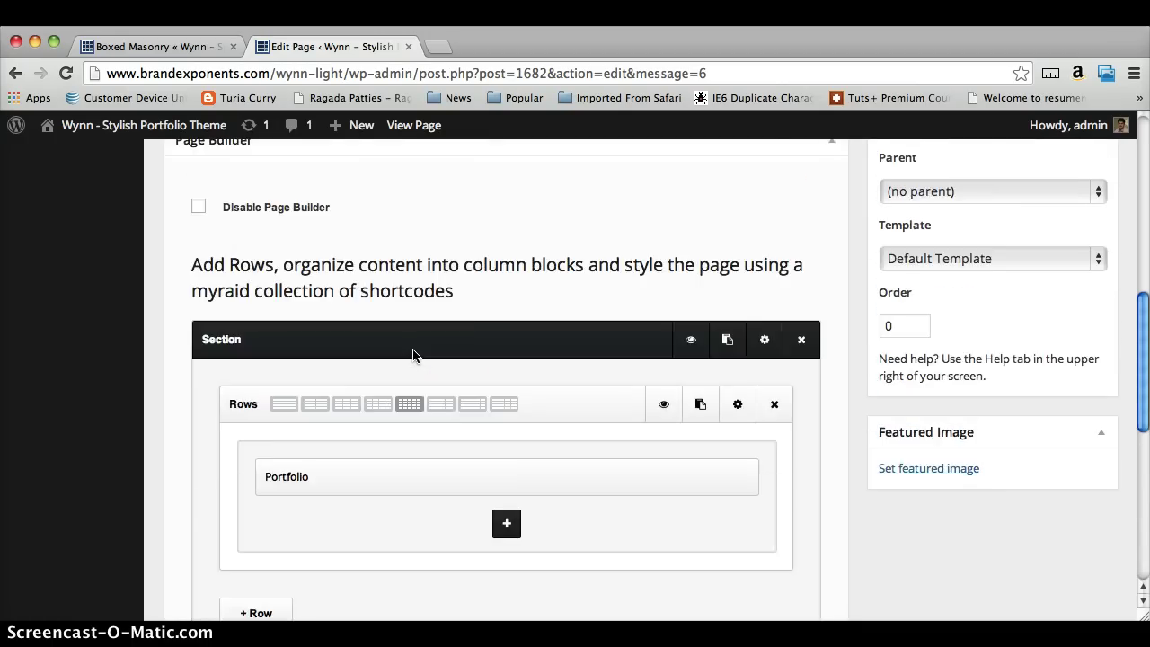
scroll(412, 357, "down", 5)
scroll(412, 356, "up", 10)
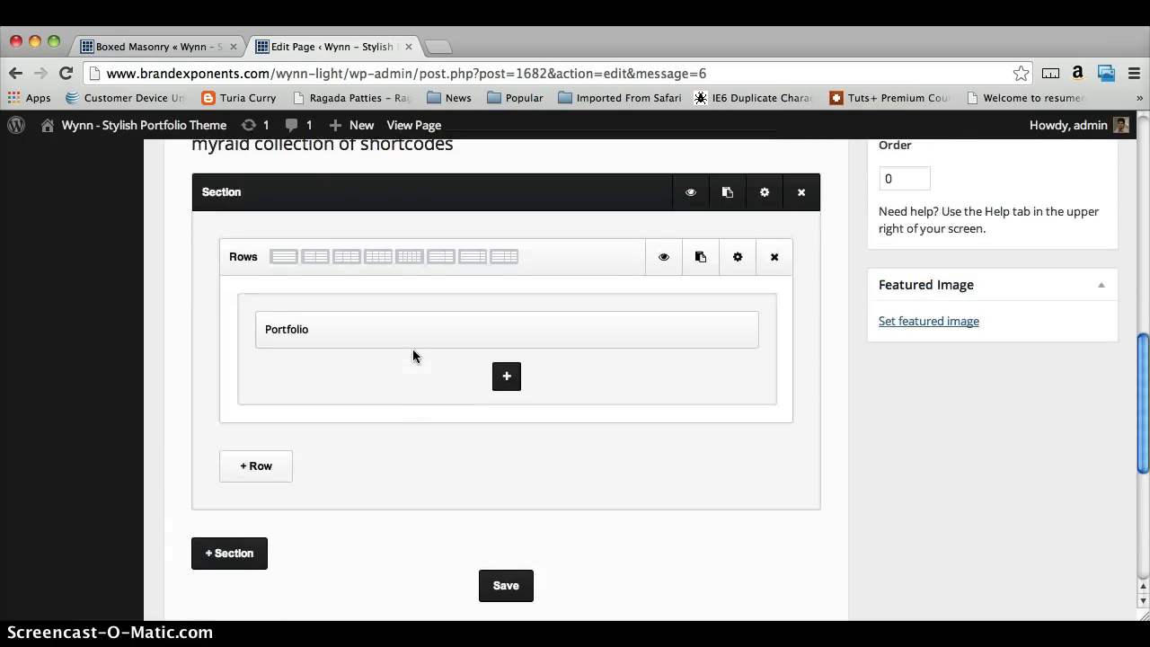
scroll(413, 349, "up", 5)
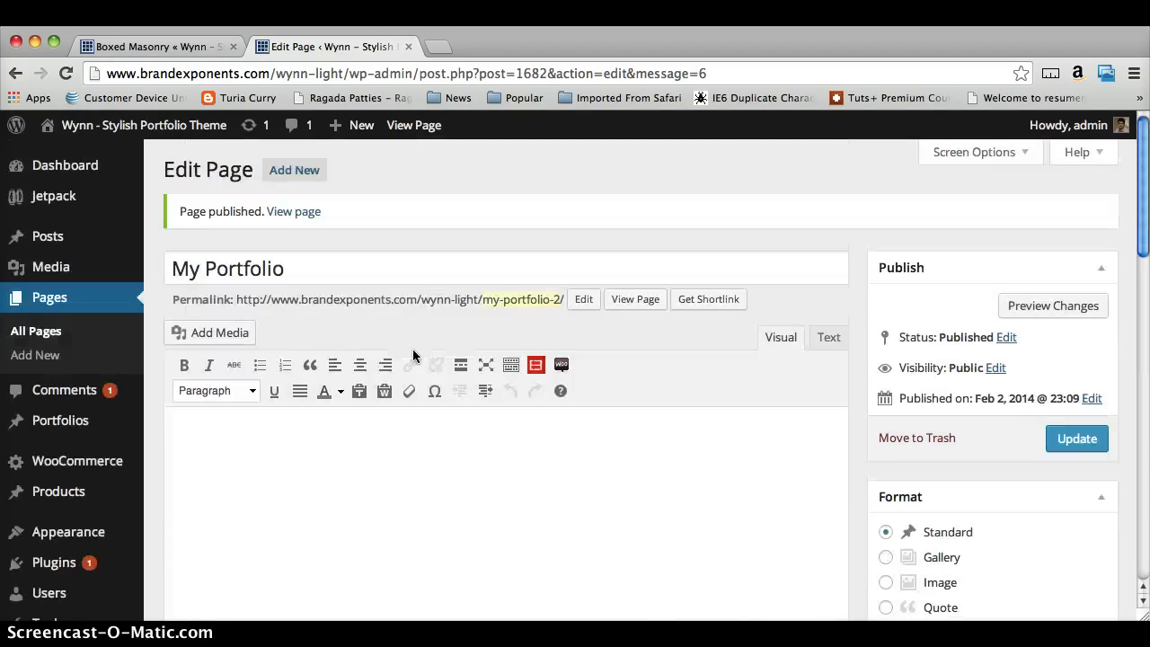
left_click(1061, 440)
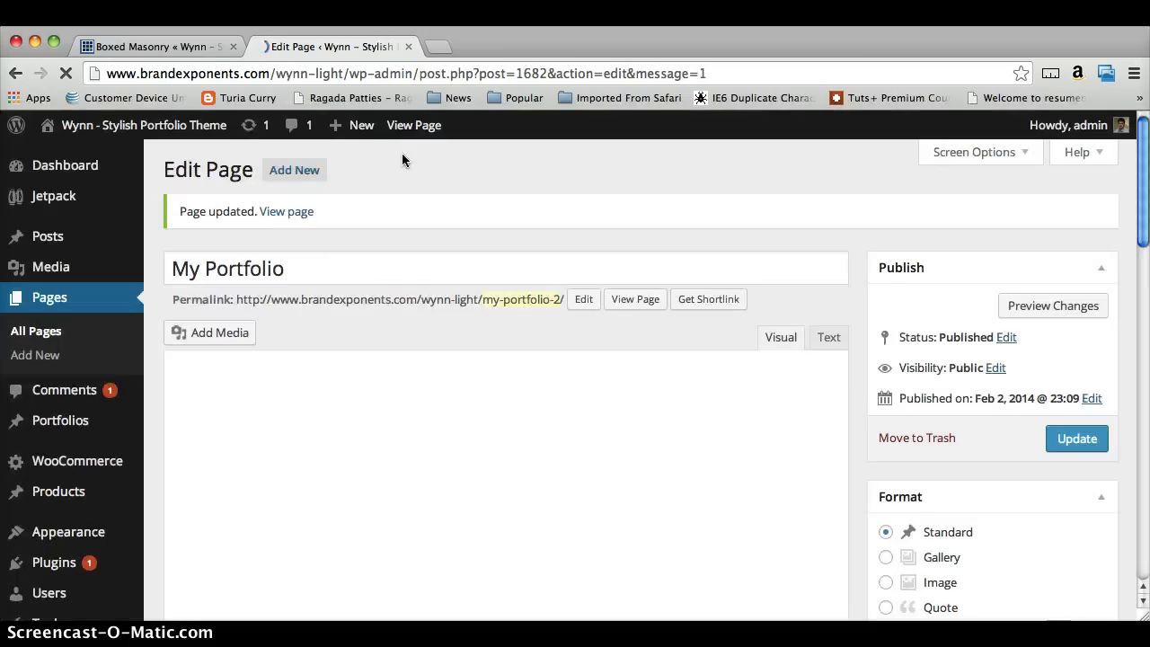
Step: Open the live My Portfolio page in a new browser tab and switch to it
left_click(405, 128)
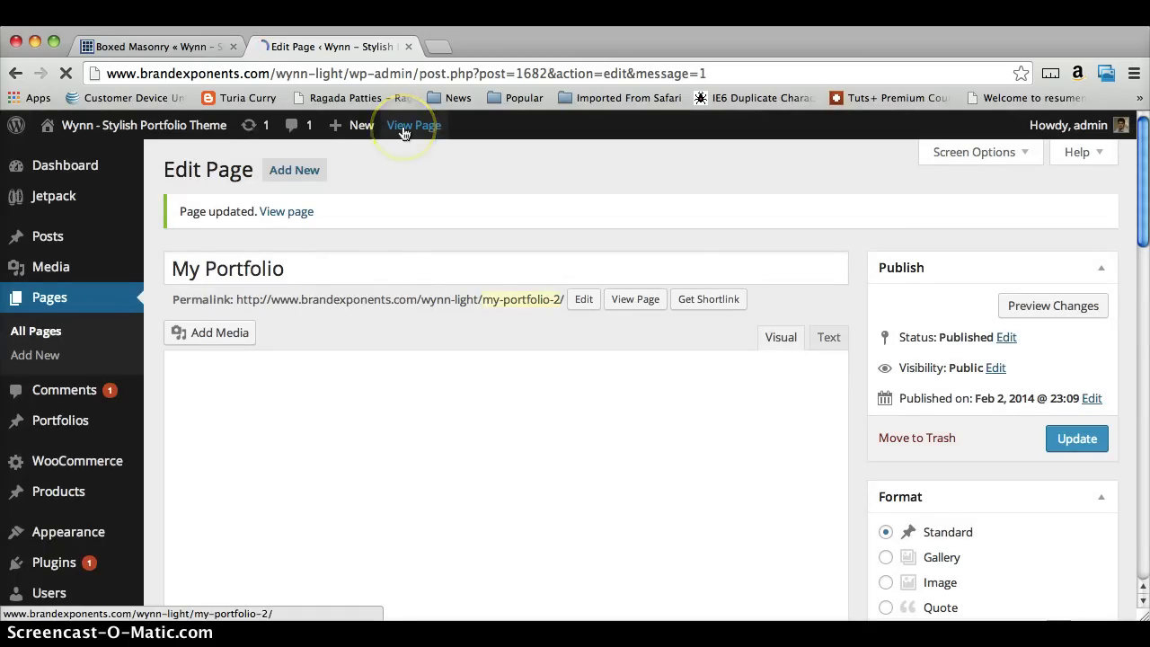
right_click(404, 130)
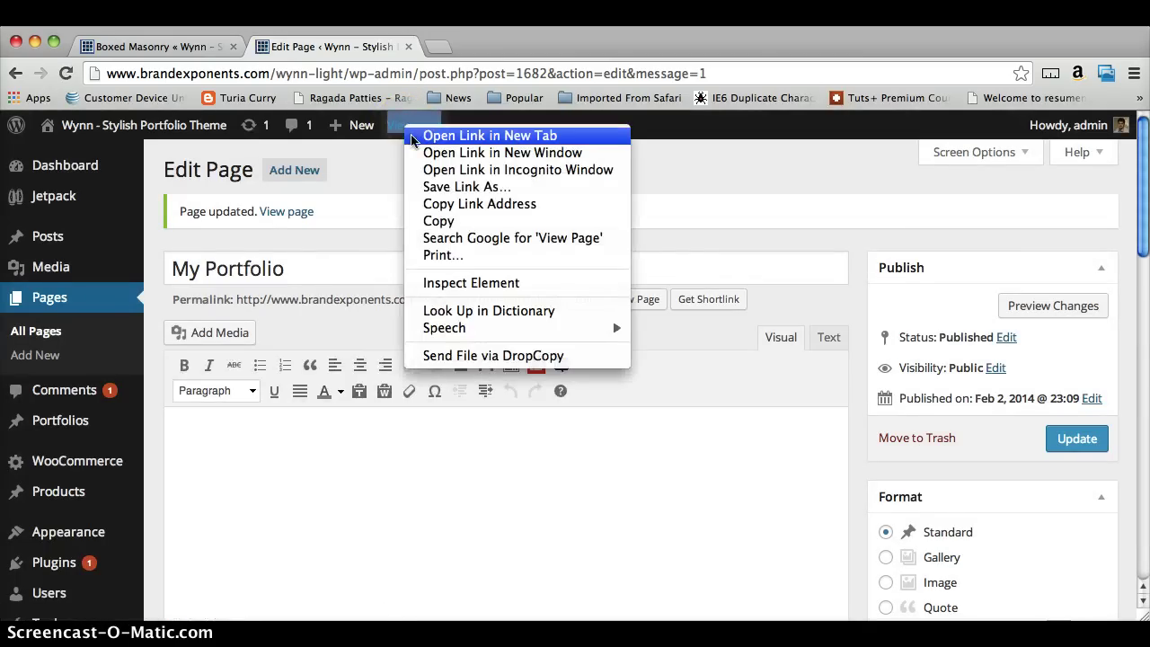
left_click(485, 134)
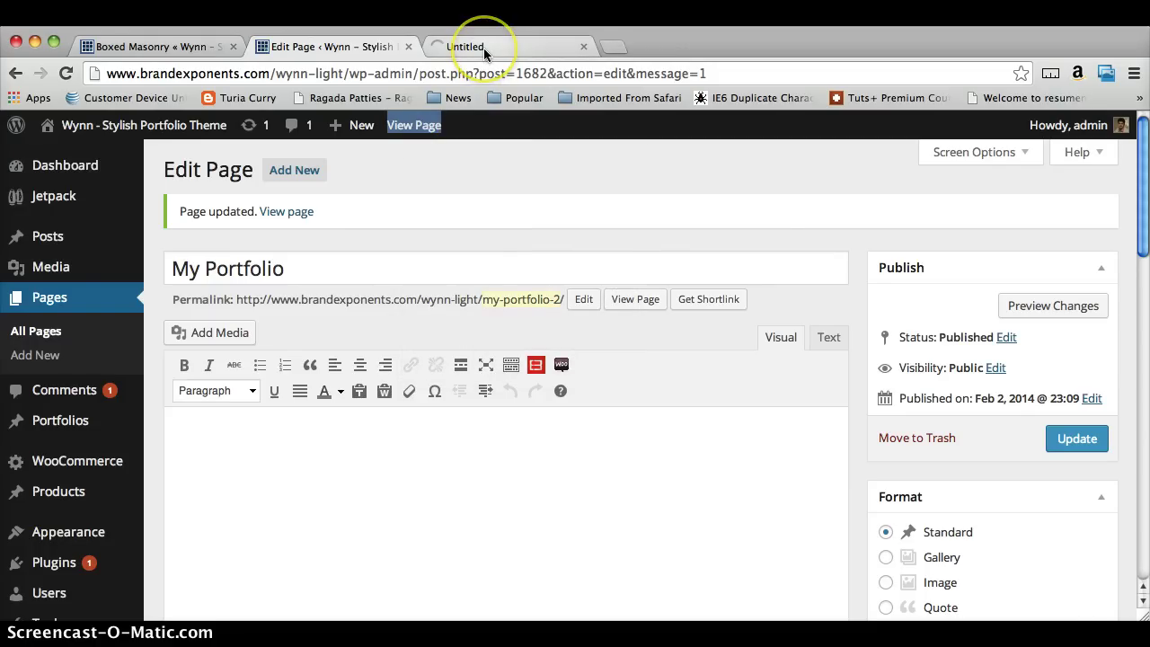
left_click(484, 47)
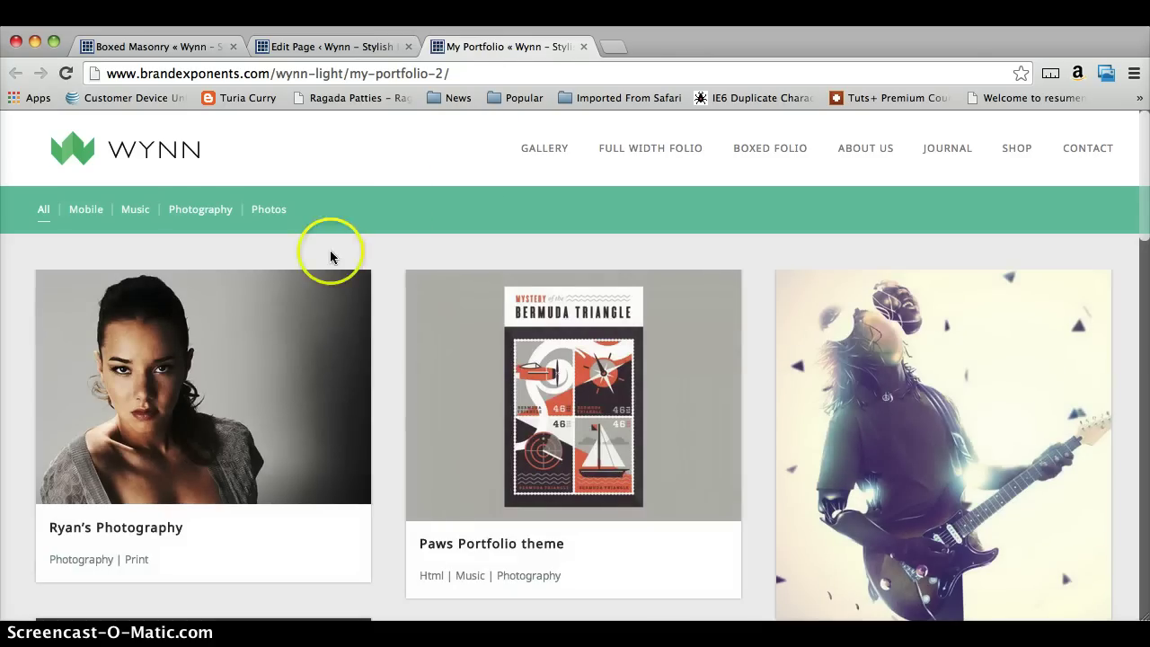
Step: Examine the live page's category filter bar and boxed masonry grid of portfolio items
scroll(329, 251, "down", 5)
scroll(332, 262, "down", 2)
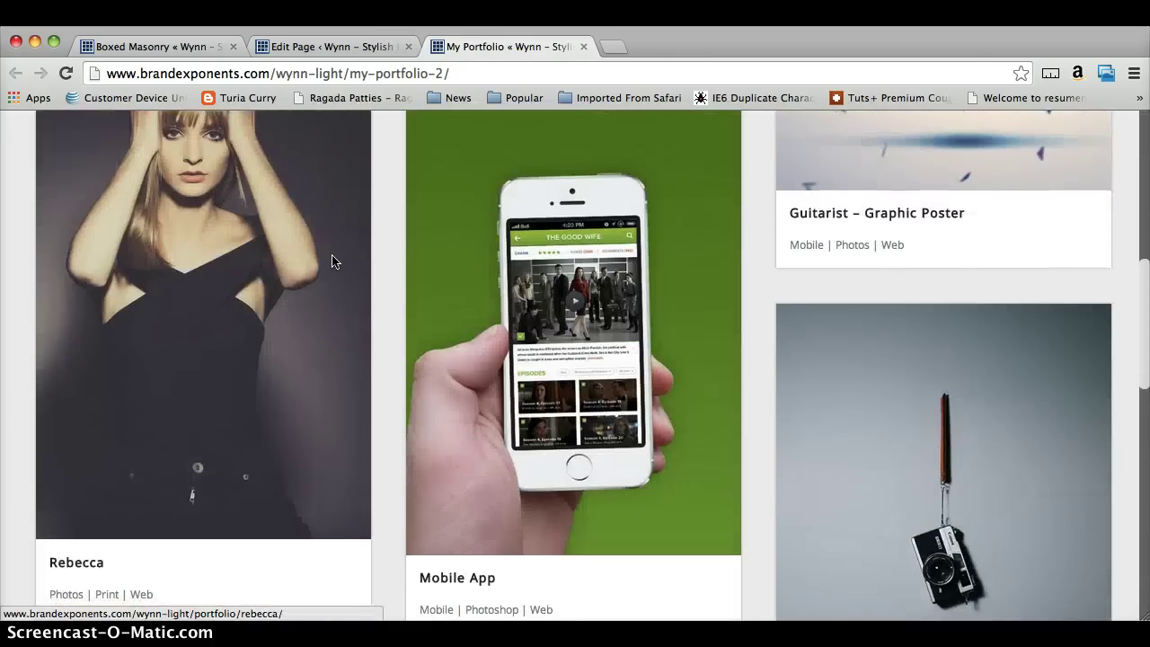
scroll(333, 263, "down", 1)
scroll(332, 261, "down", 2)
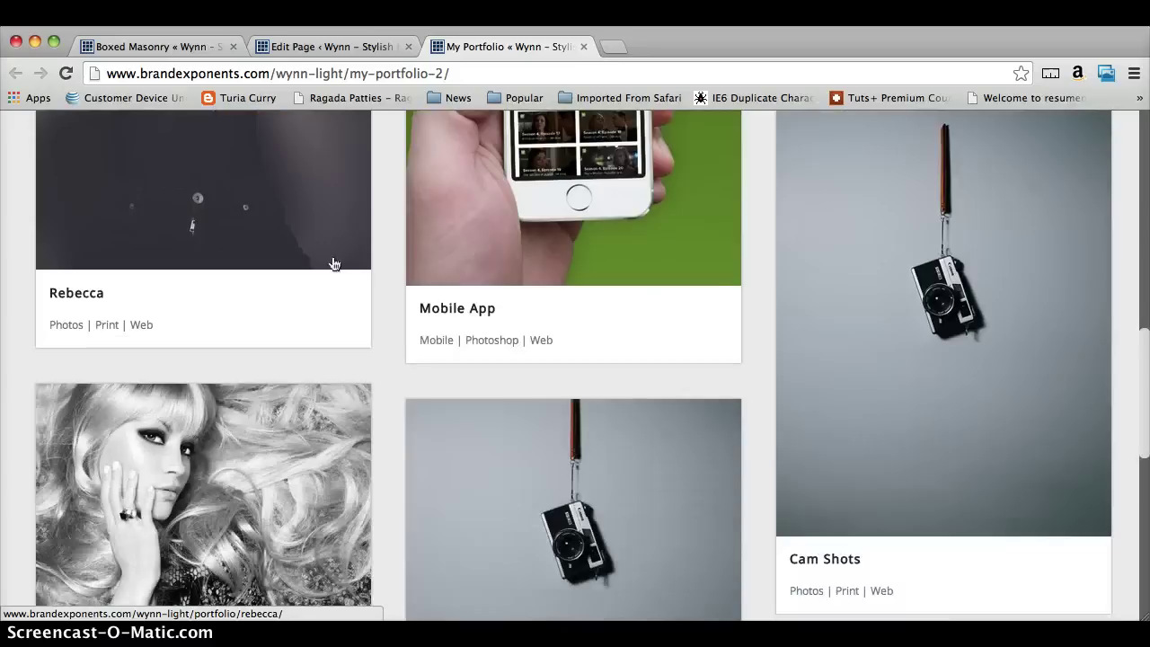
scroll(331, 261, "up", 15)
left_click(151, 293)
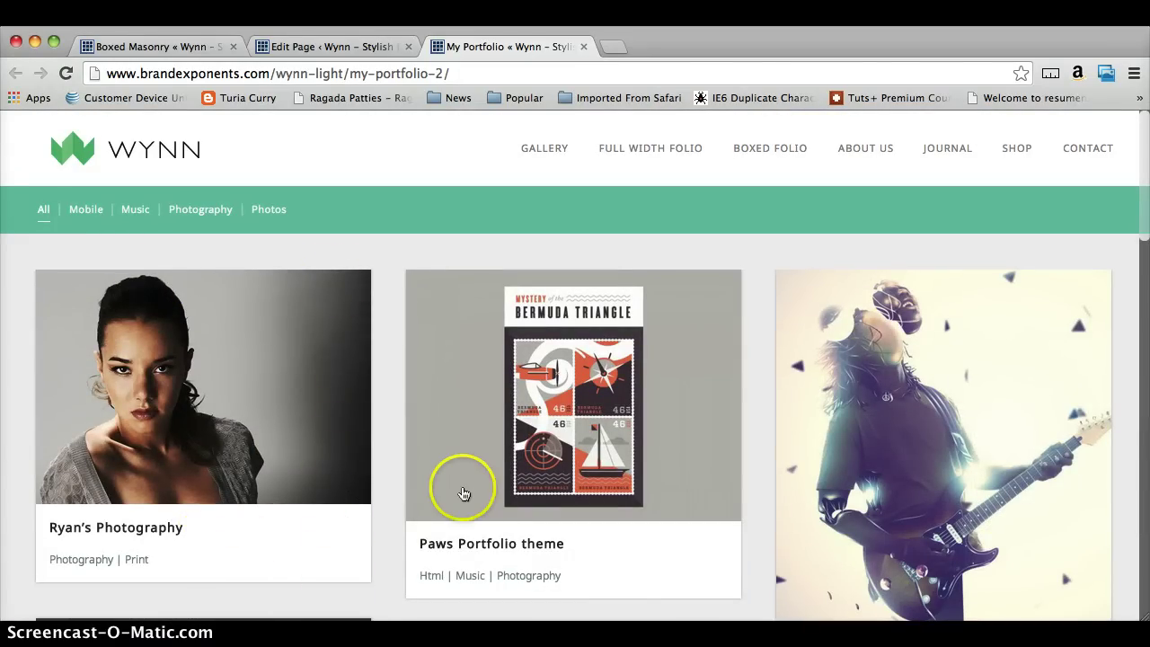
Step: Review the masonry grid down to the end of the live page and load more portfolio items
scroll(470, 476, "down", 3)
scroll(840, 398, "down", 2)
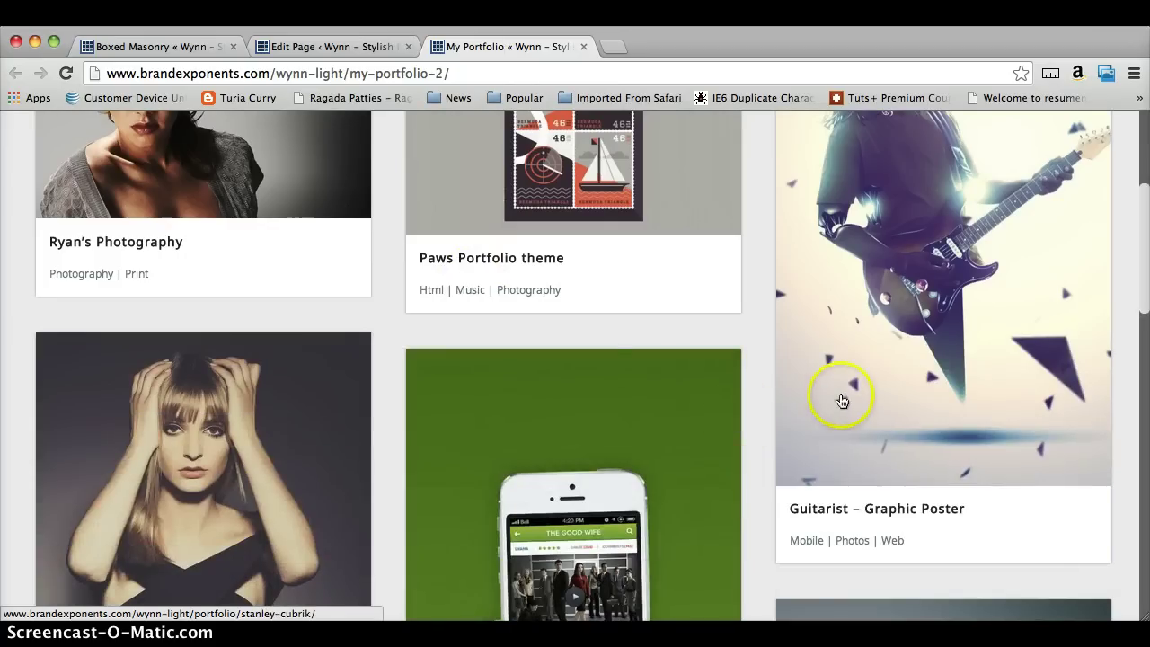
scroll(804, 398, "down", 1)
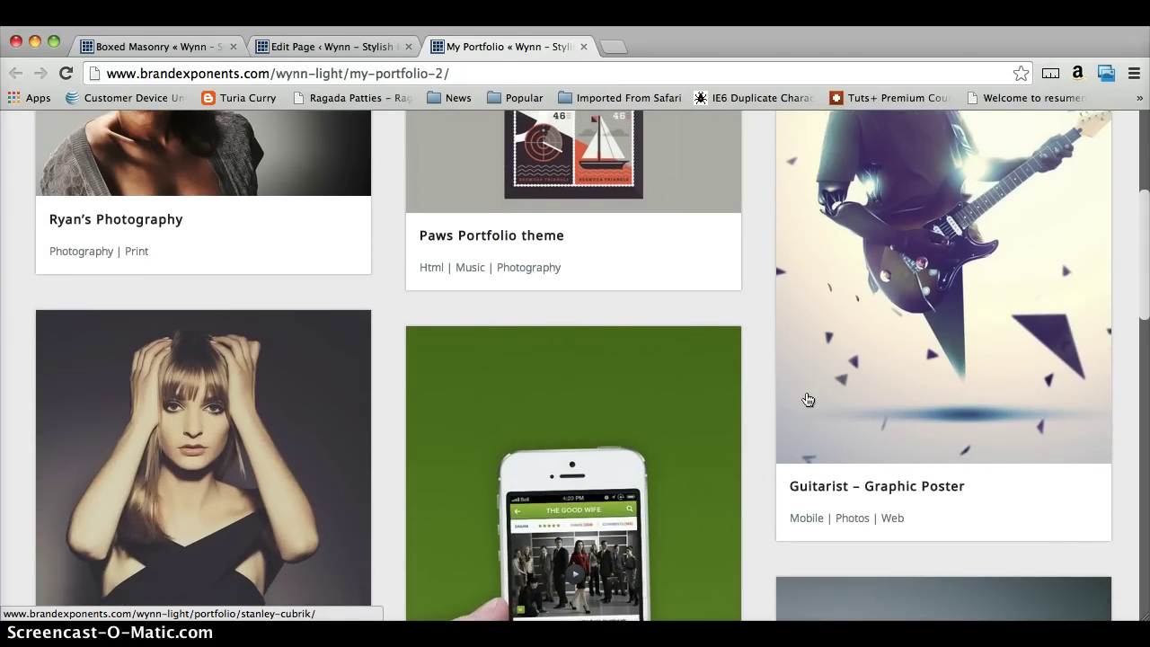
scroll(808, 399, "down", 8)
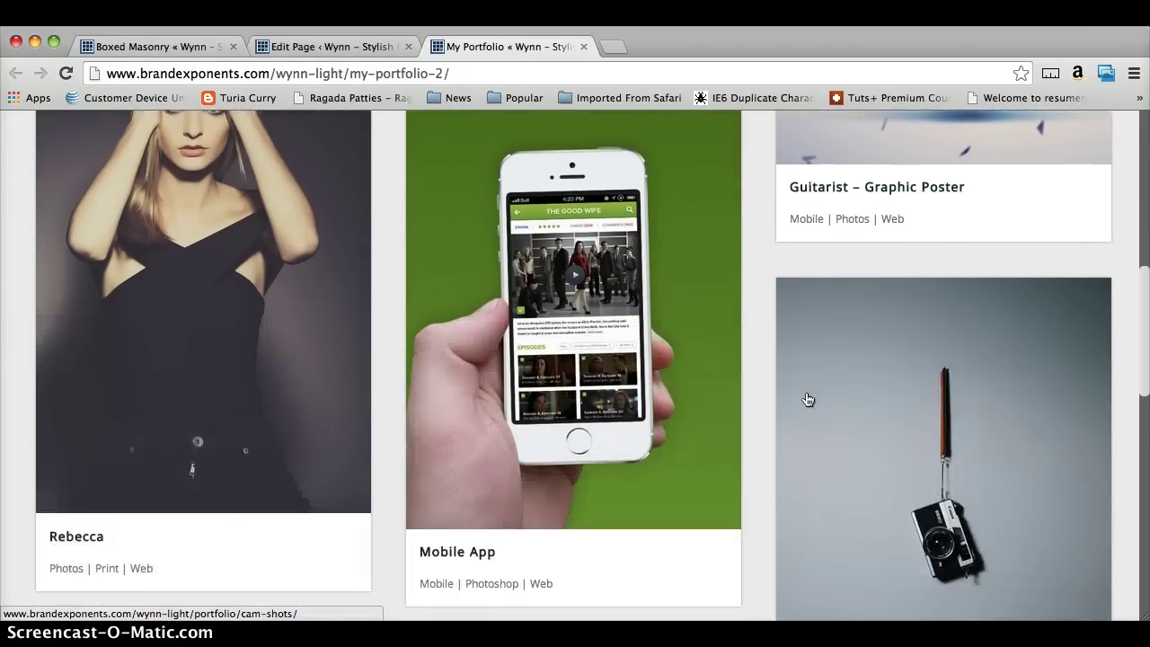
scroll(798, 399, "down", 10)
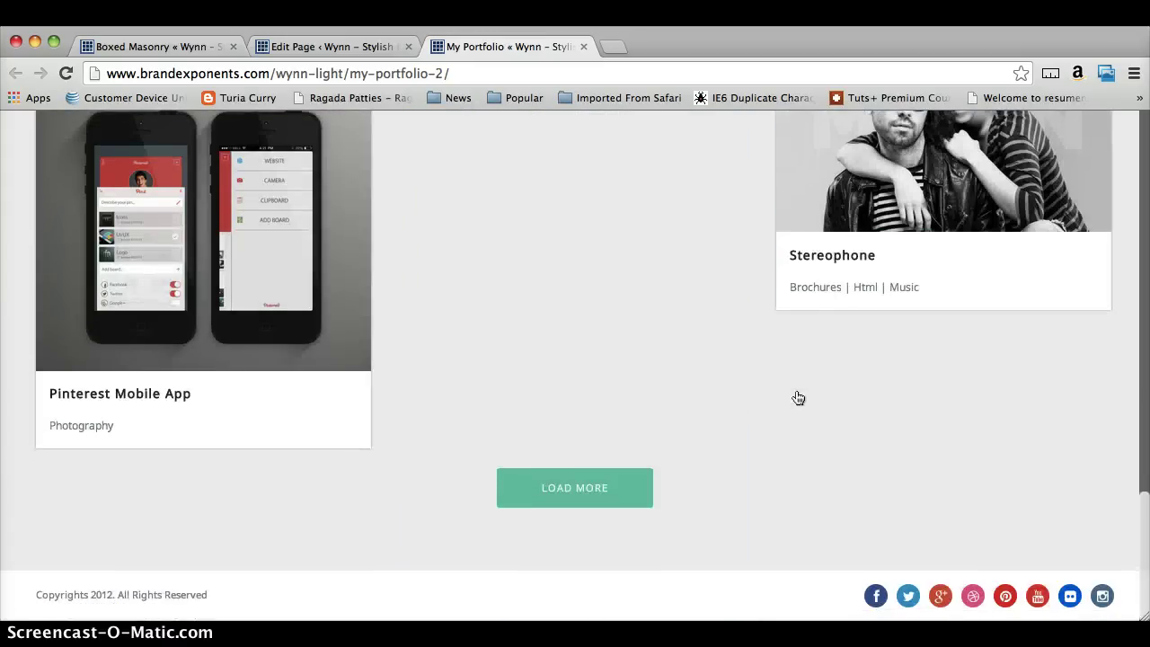
scroll(799, 398, "up", 3)
scroll(797, 397, "down", 10)
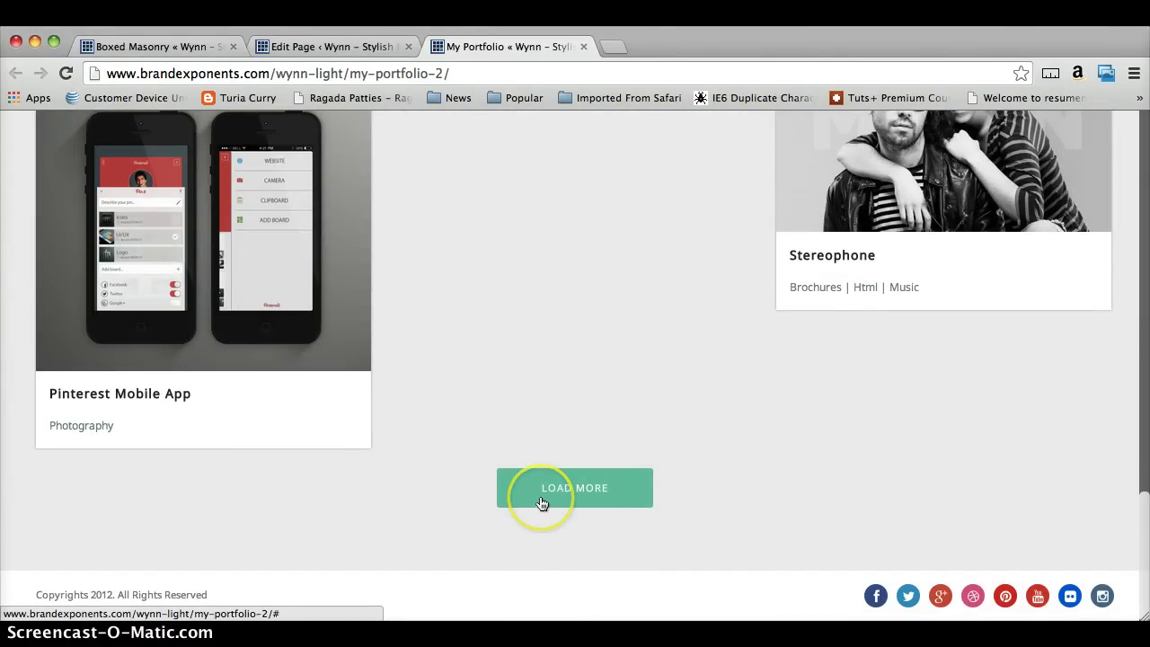
left_click(539, 500)
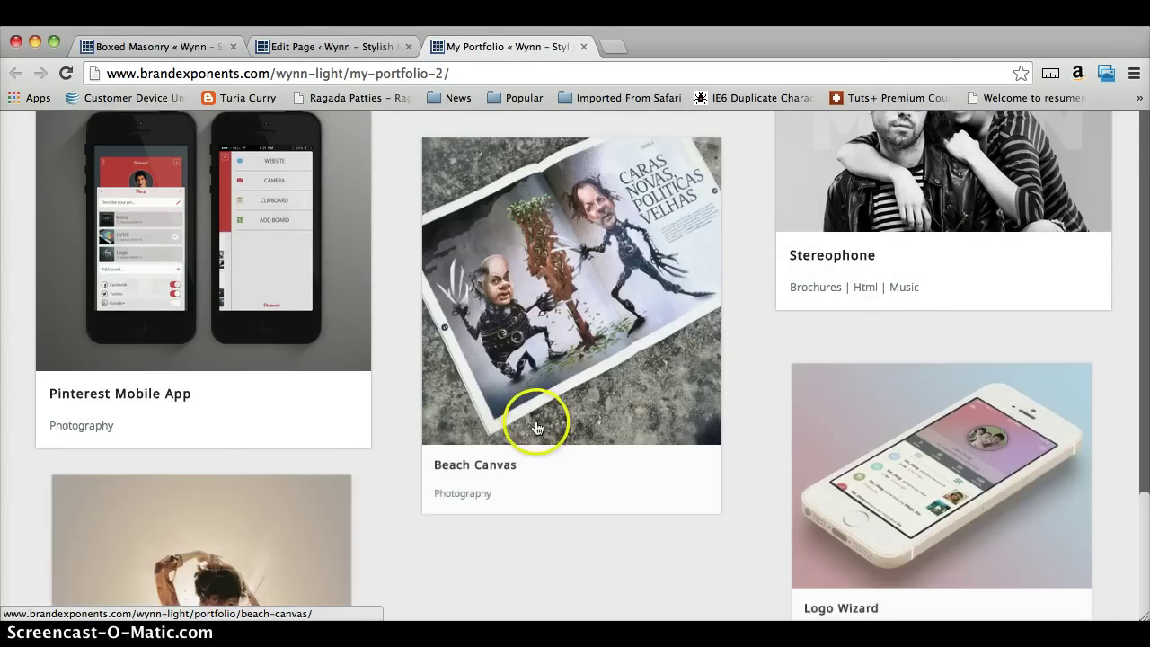
Step: Review the end of the live My Portfolio grid, then its category filter bar and site navigation
scroll(547, 436, "down", 5)
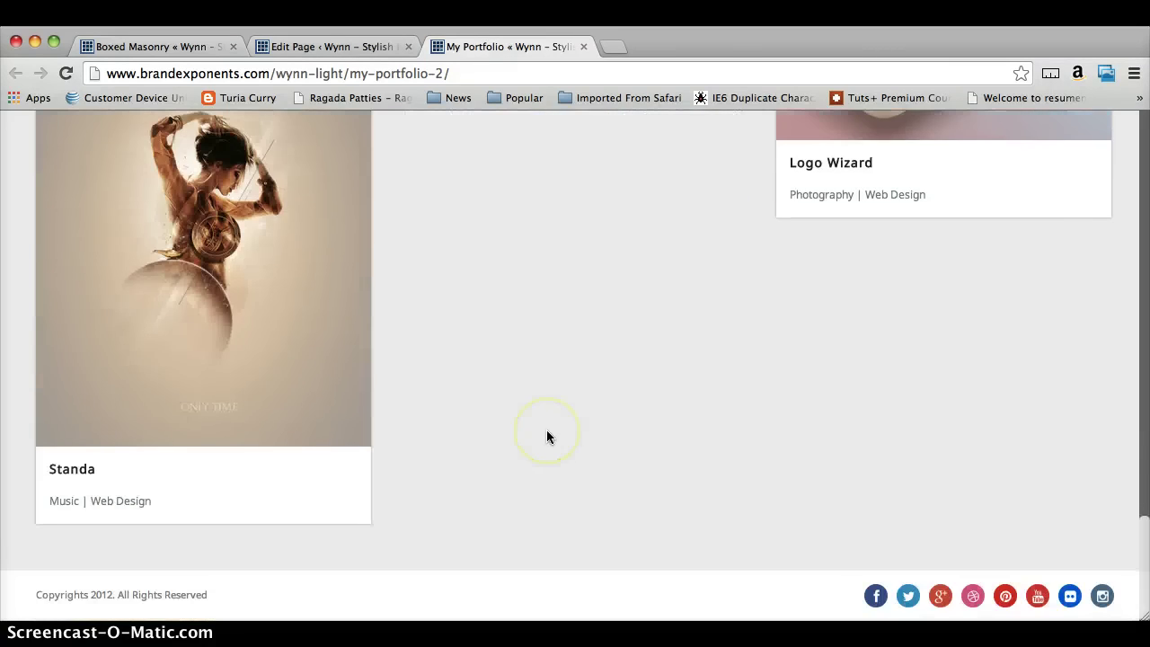
scroll(546, 437, "up", 15)
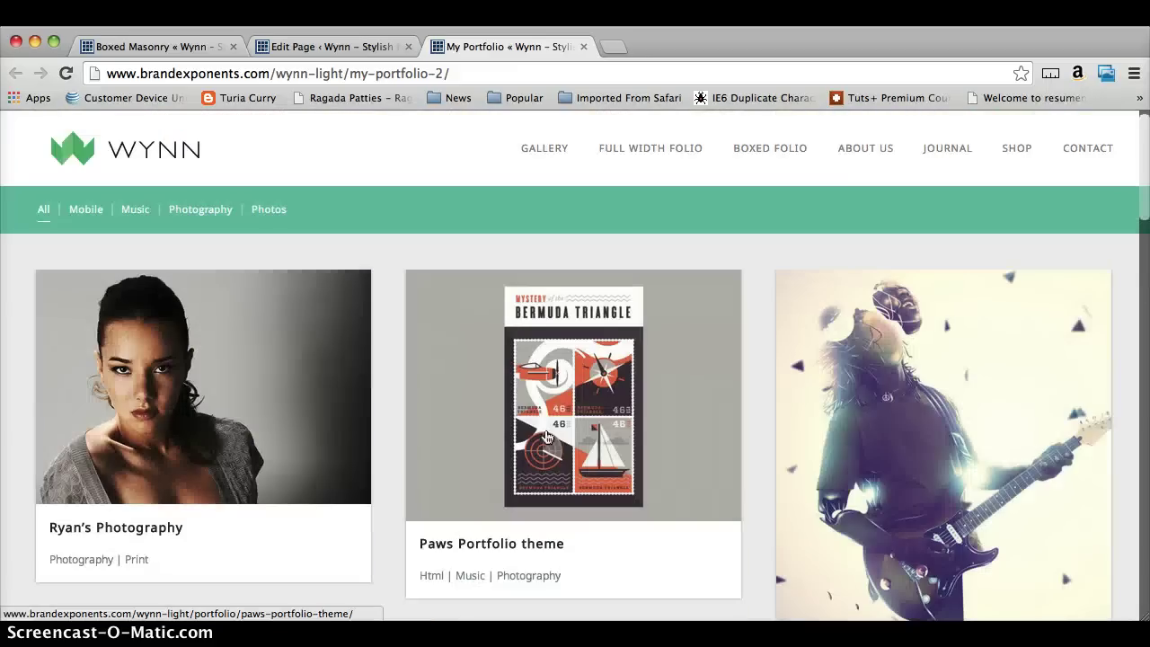
left_click(96, 215)
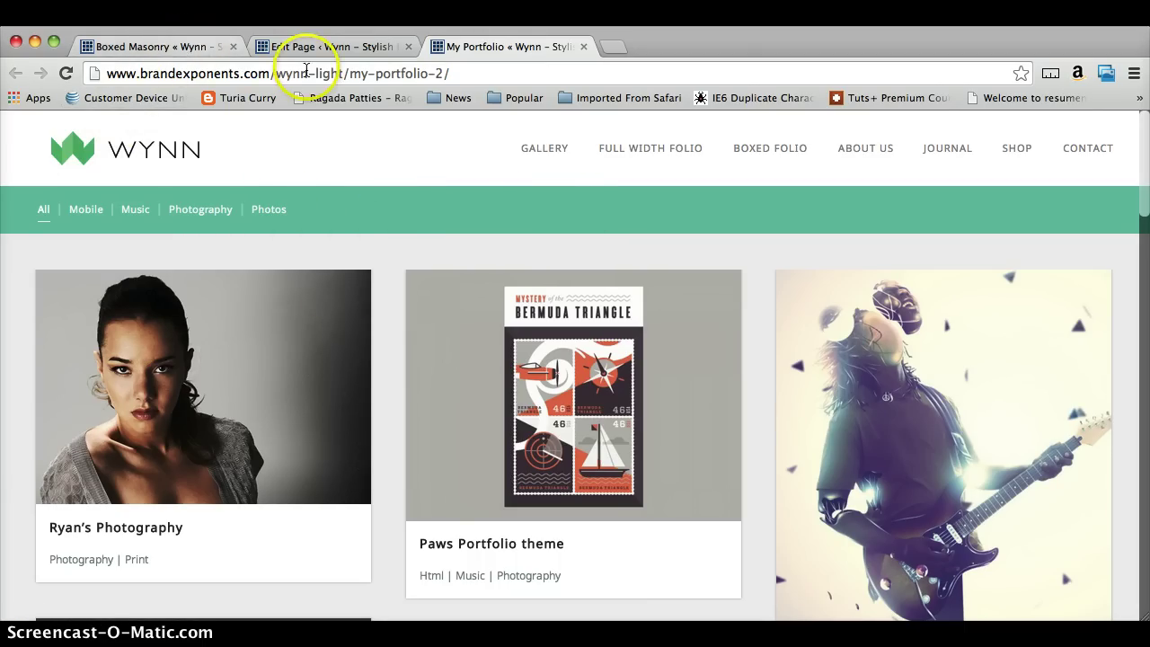
mouse_move(749, 154)
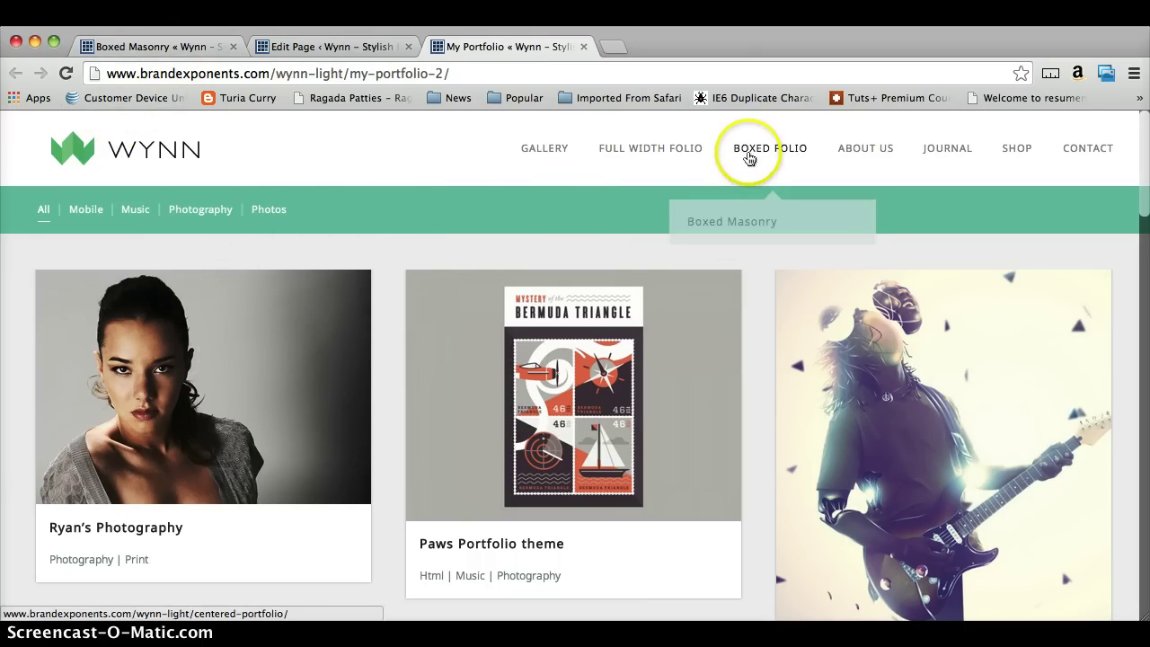
Step: Return to the My Portfolio page editor and open the Portfolio module's settings in the page builder
left_click(308, 52)
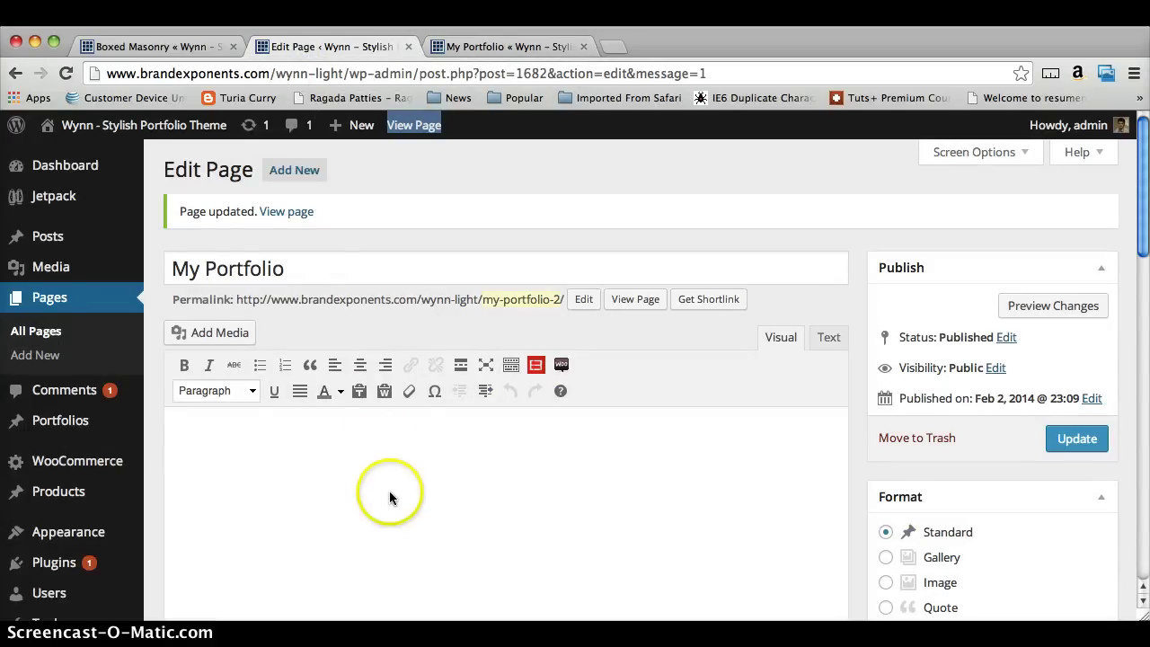
scroll(388, 453, "down", 2)
scroll(387, 453, "down", 10)
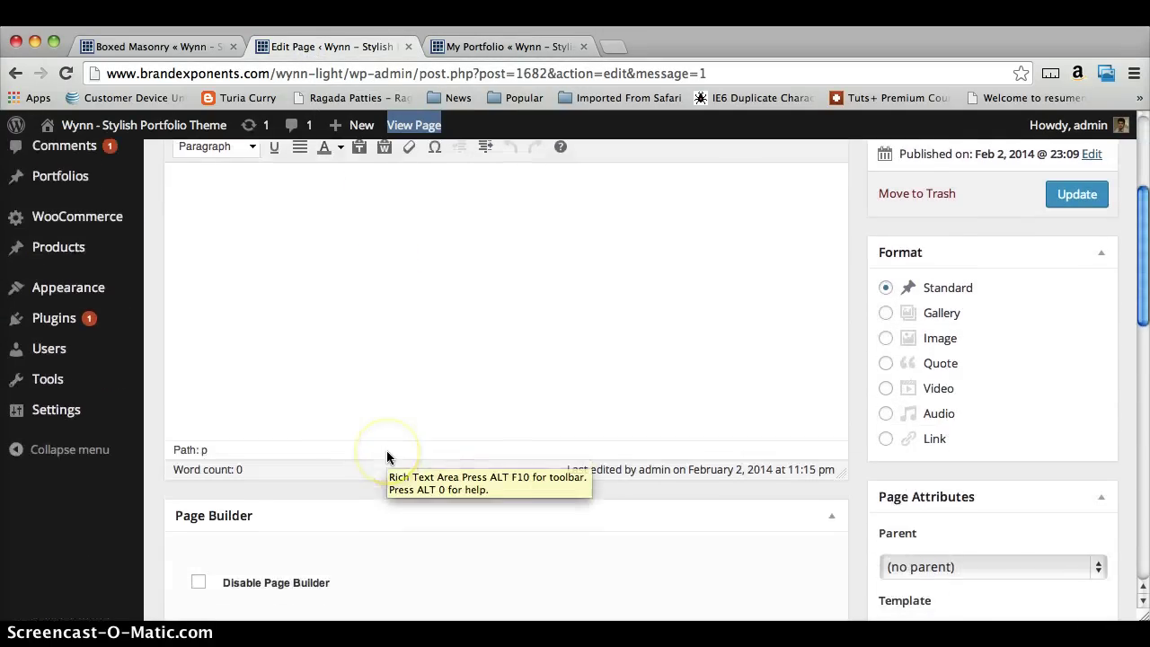
scroll(386, 454, "down", 5)
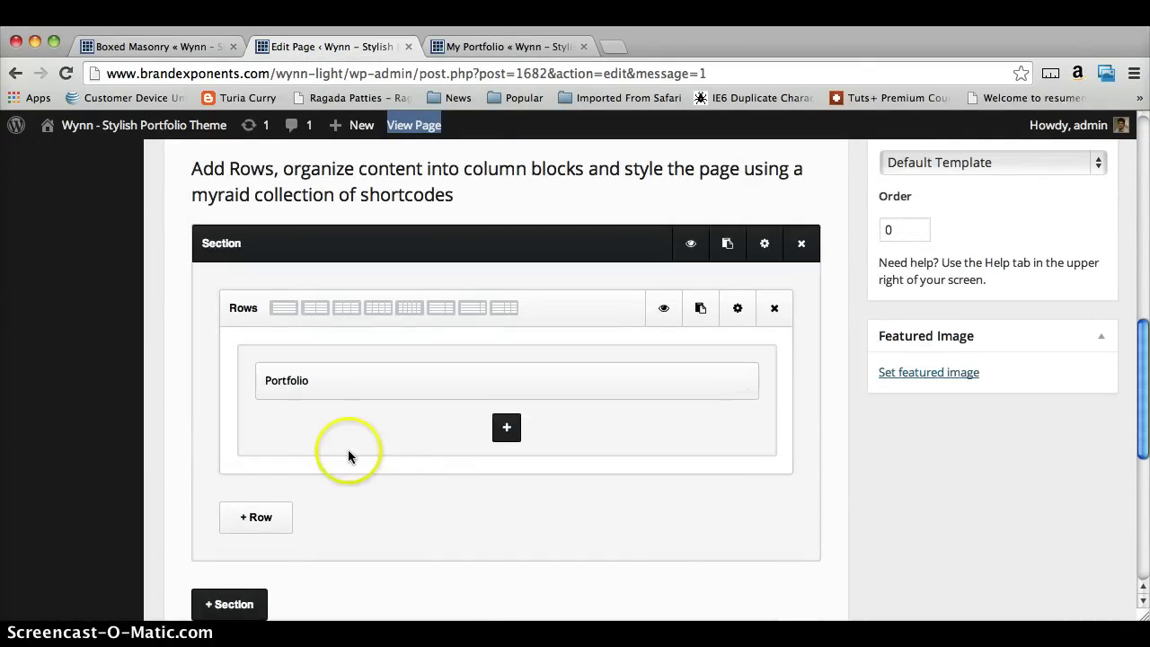
mouse_move(576, 385)
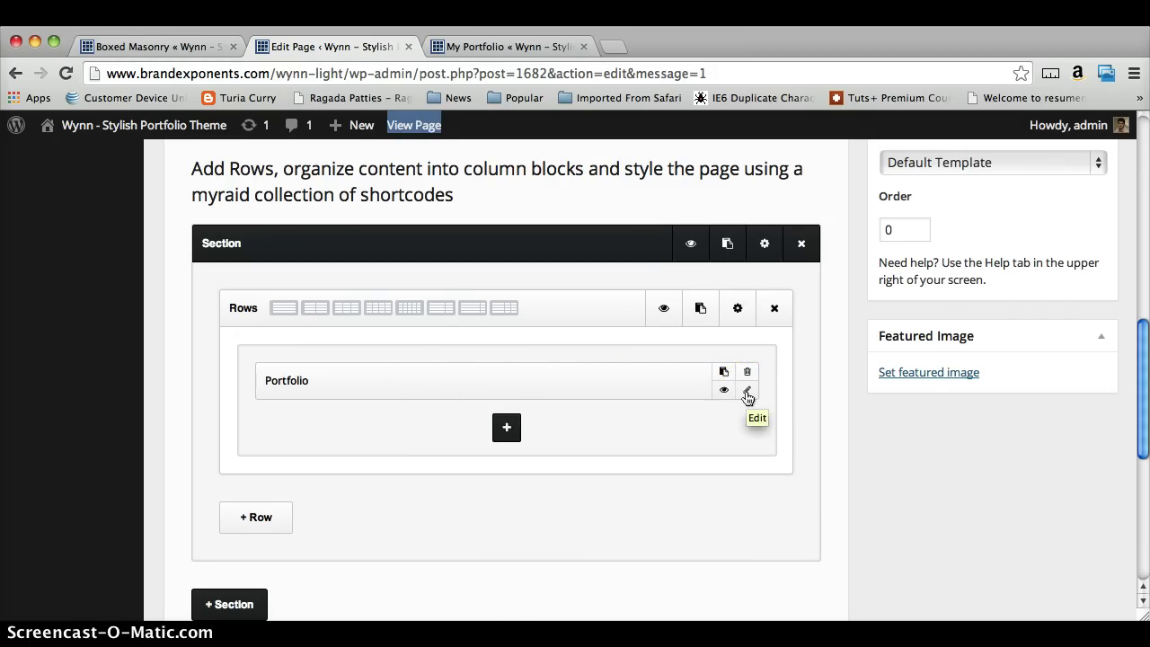
left_click(746, 395)
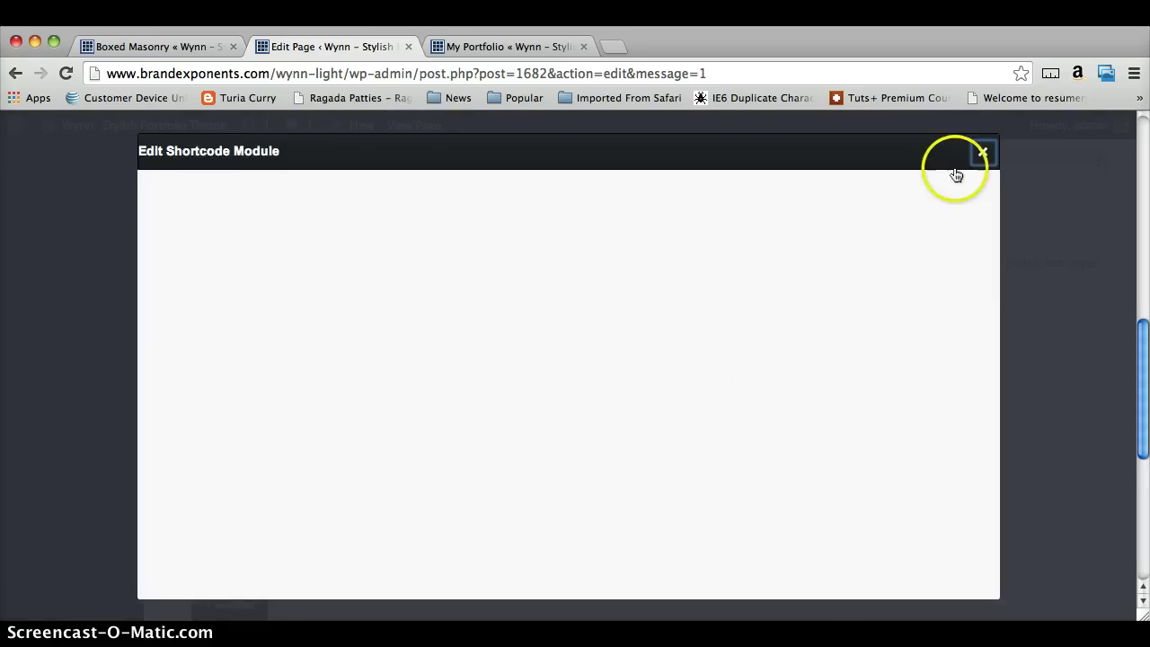
left_click(983, 152)
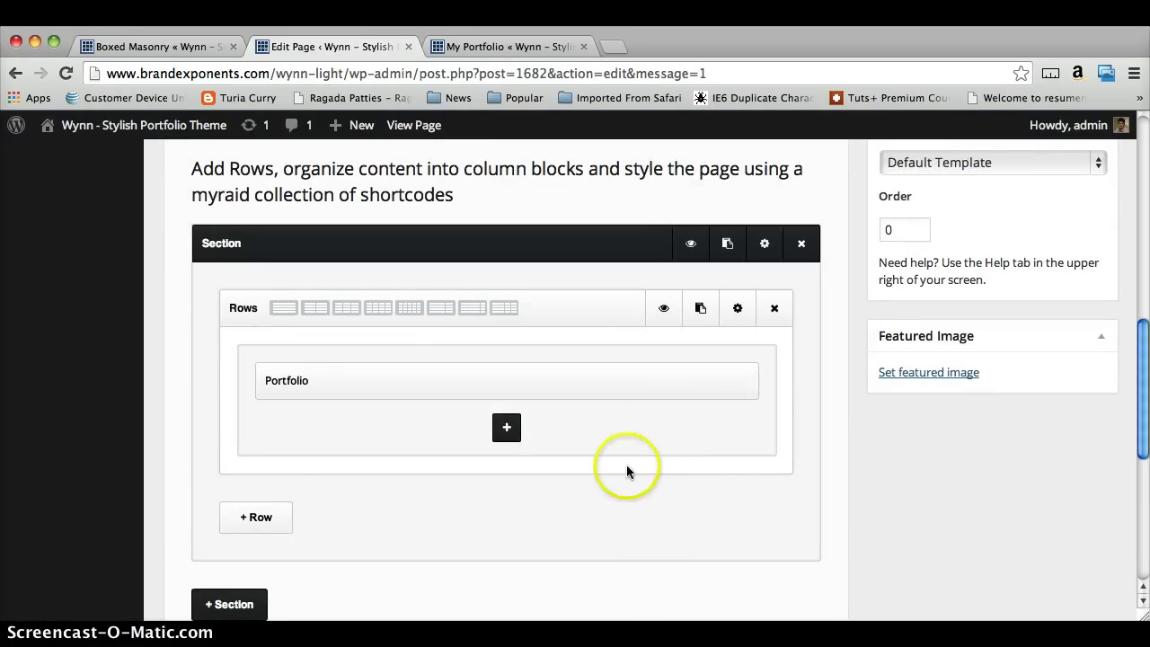
mouse_move(746, 399)
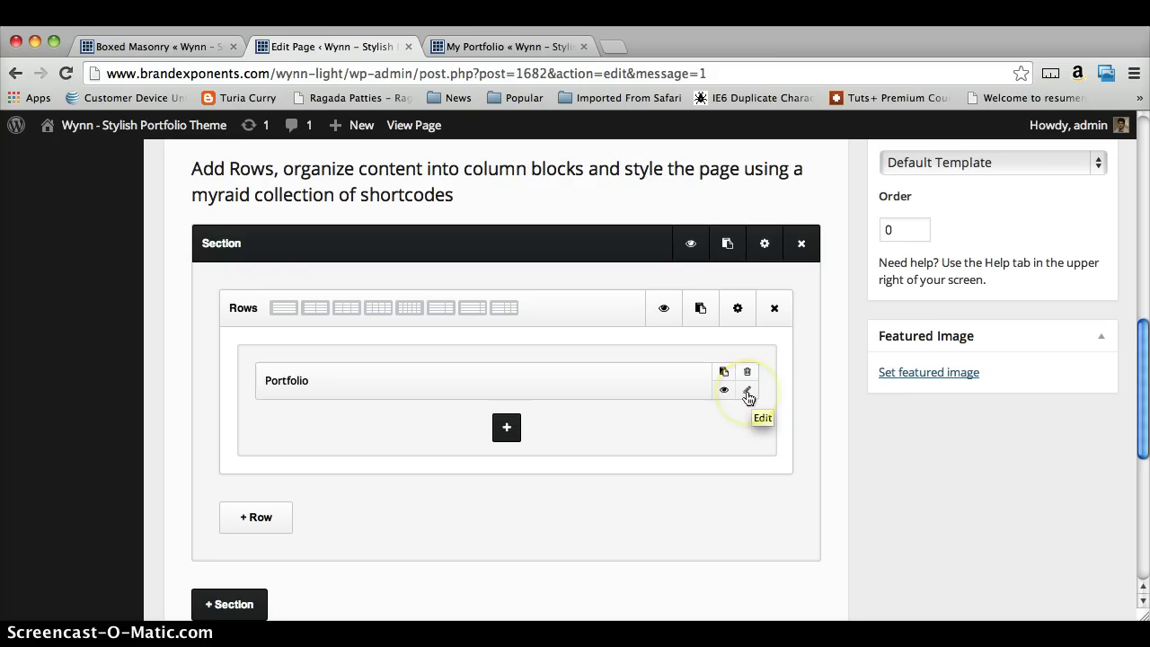
left_click(748, 396)
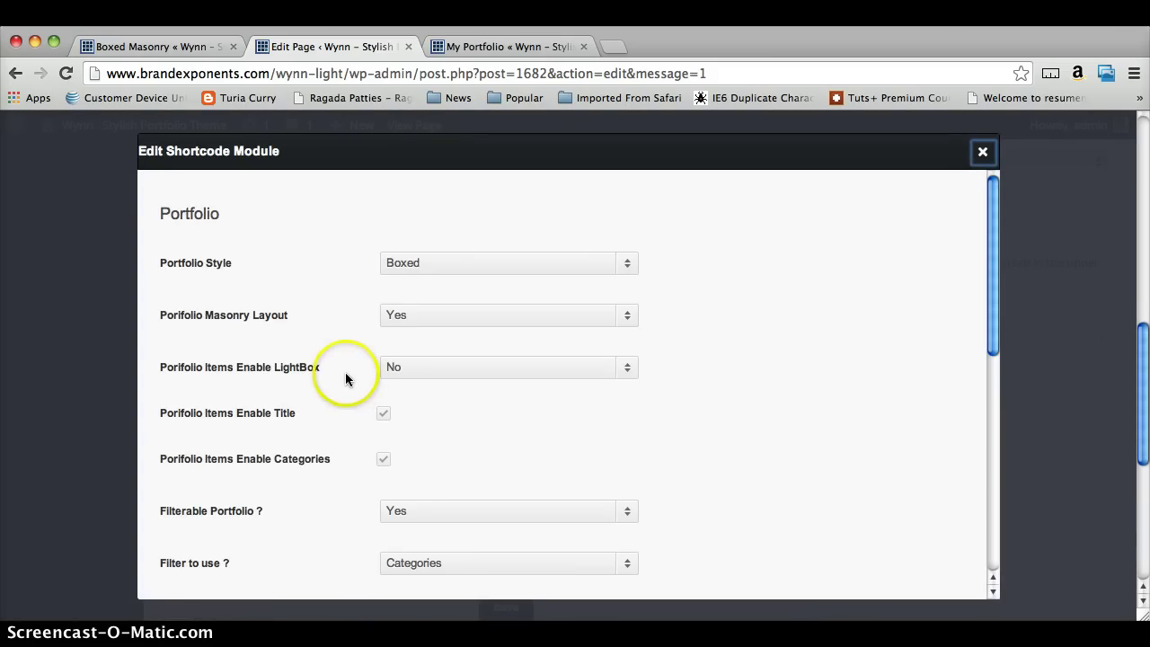
Step: Set the Portfolio module's style to Full Width with Gutter
left_click(412, 262)
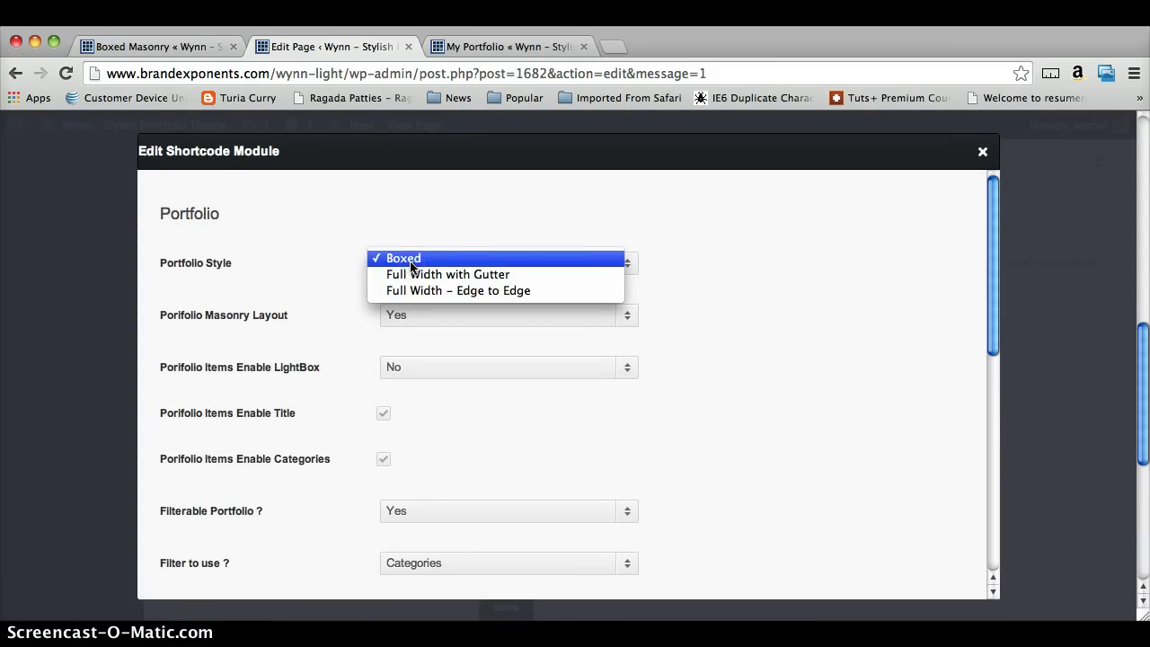
left_click(410, 279)
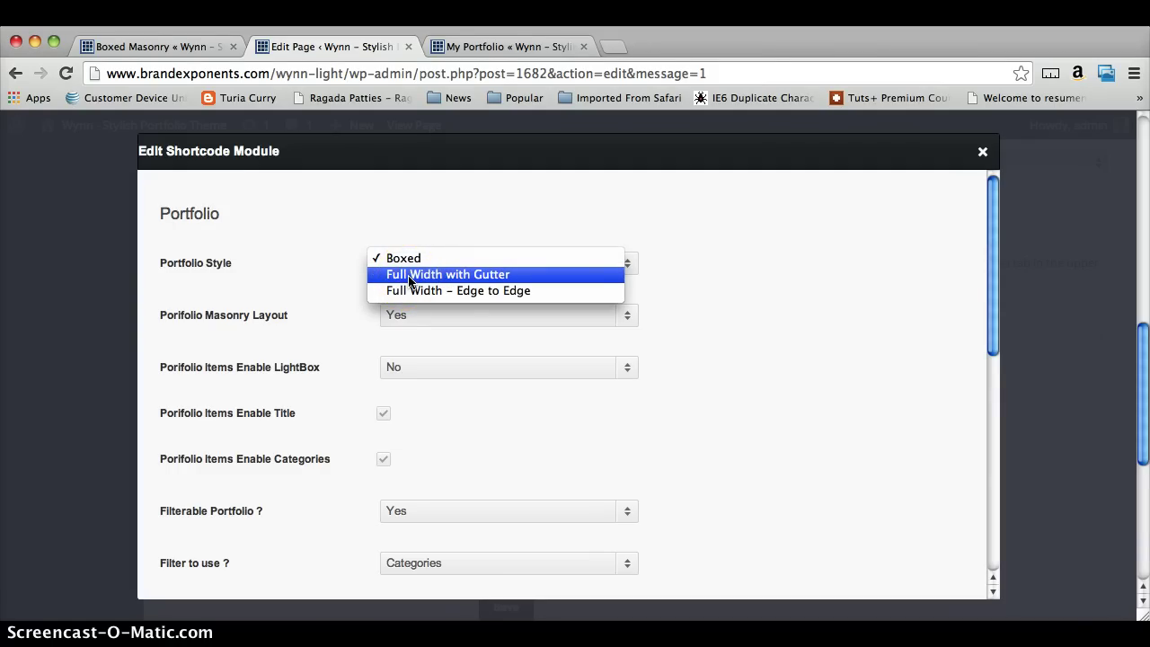
left_click(409, 279)
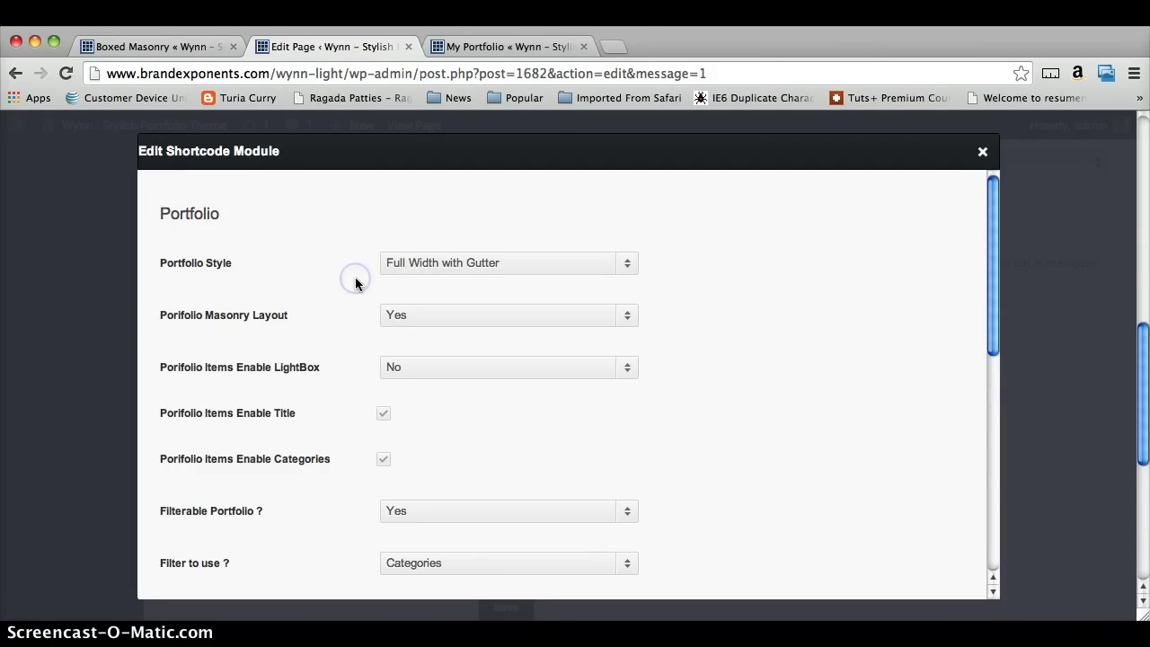
Step: Set the Portfolio module's pagination to None
scroll(355, 283, "down", 5)
scroll(355, 282, "down", 2)
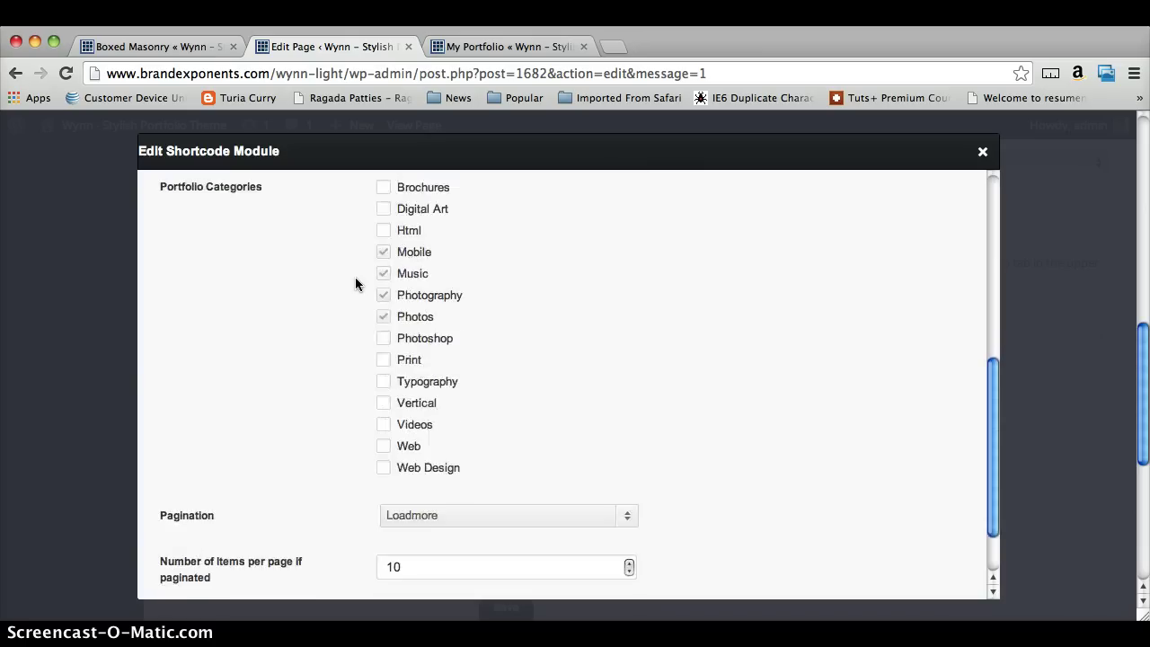
scroll(355, 284, "down", 2)
left_click(385, 444)
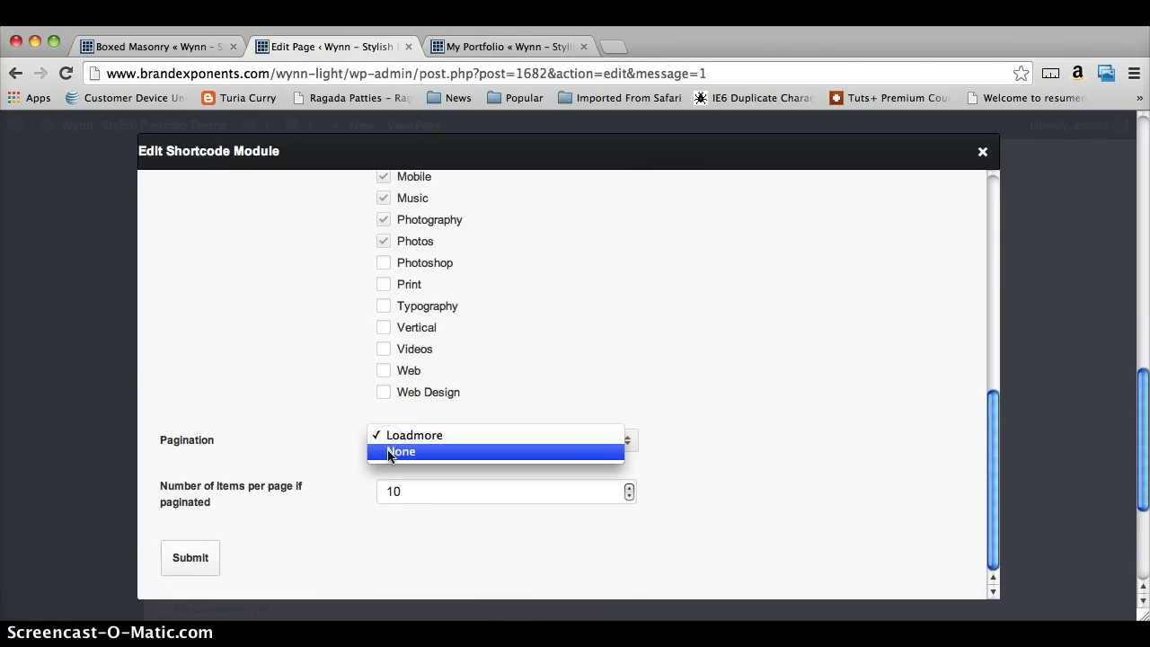
left_click(389, 452)
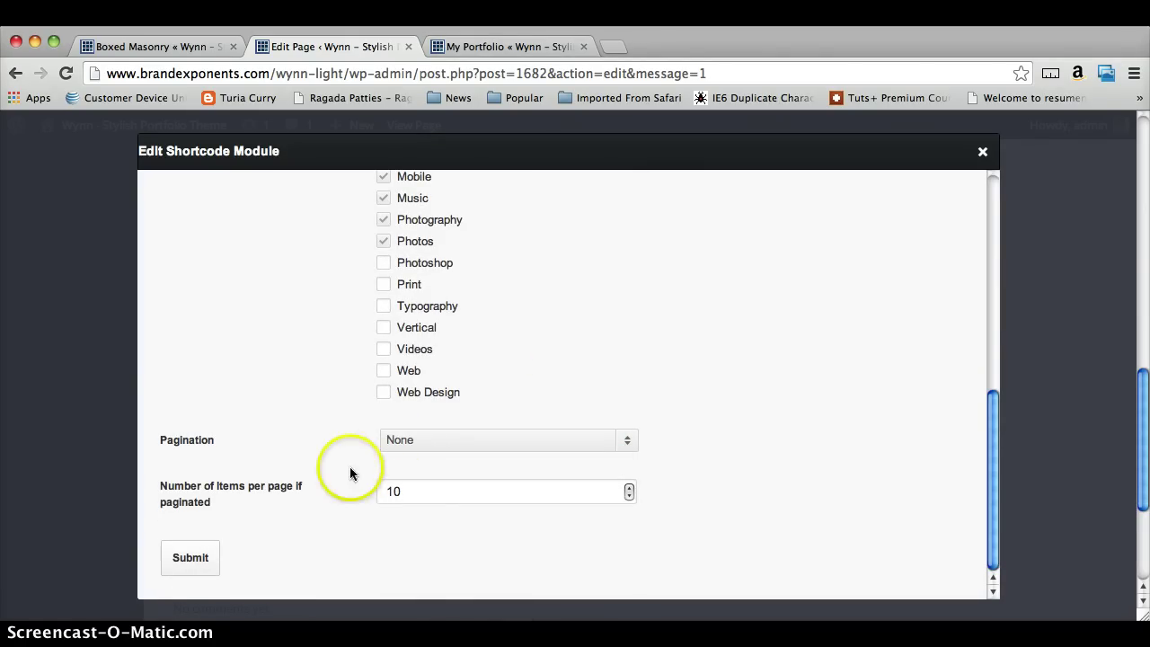
Step: Clear the number of items per page and save the Portfolio module's changes in the page builder
left_click(404, 492)
scroll(375, 492, "up", 1)
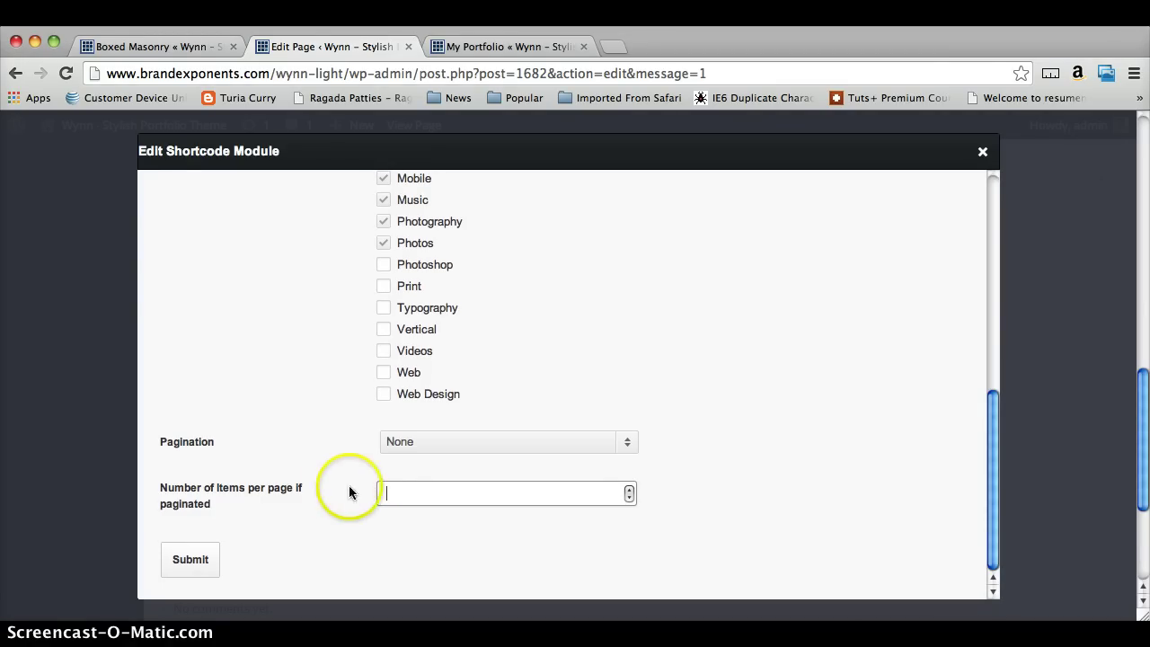
scroll(345, 441, "up", 2)
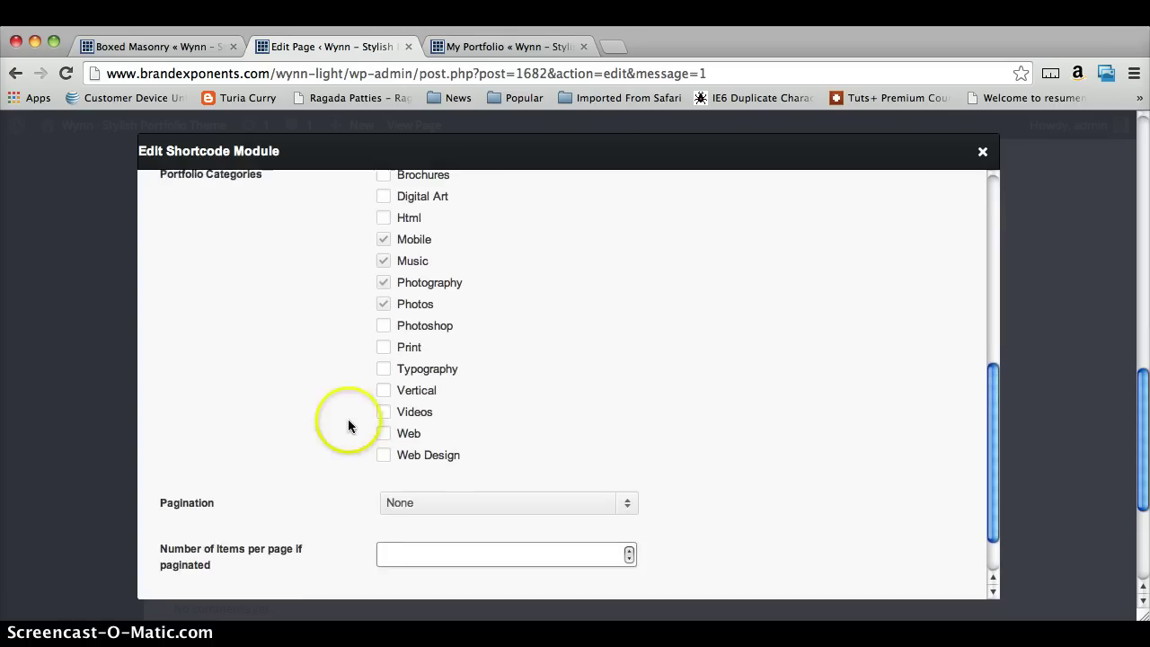
scroll(348, 419, "up", 1)
left_click(384, 274)
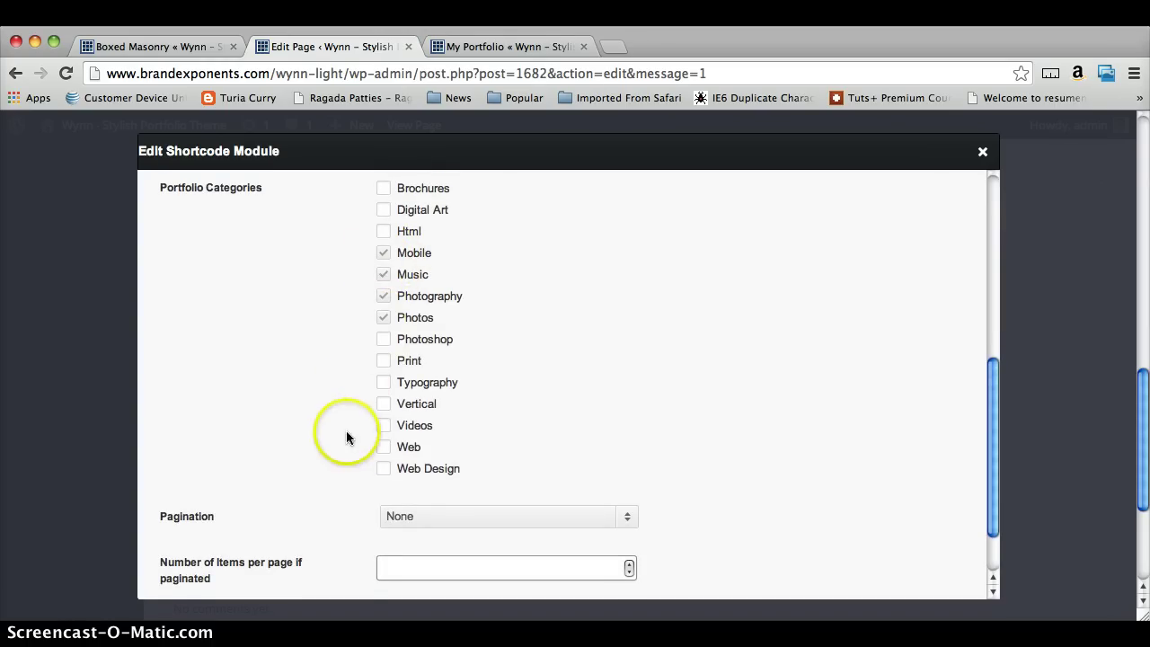
scroll(347, 450, "down", 2)
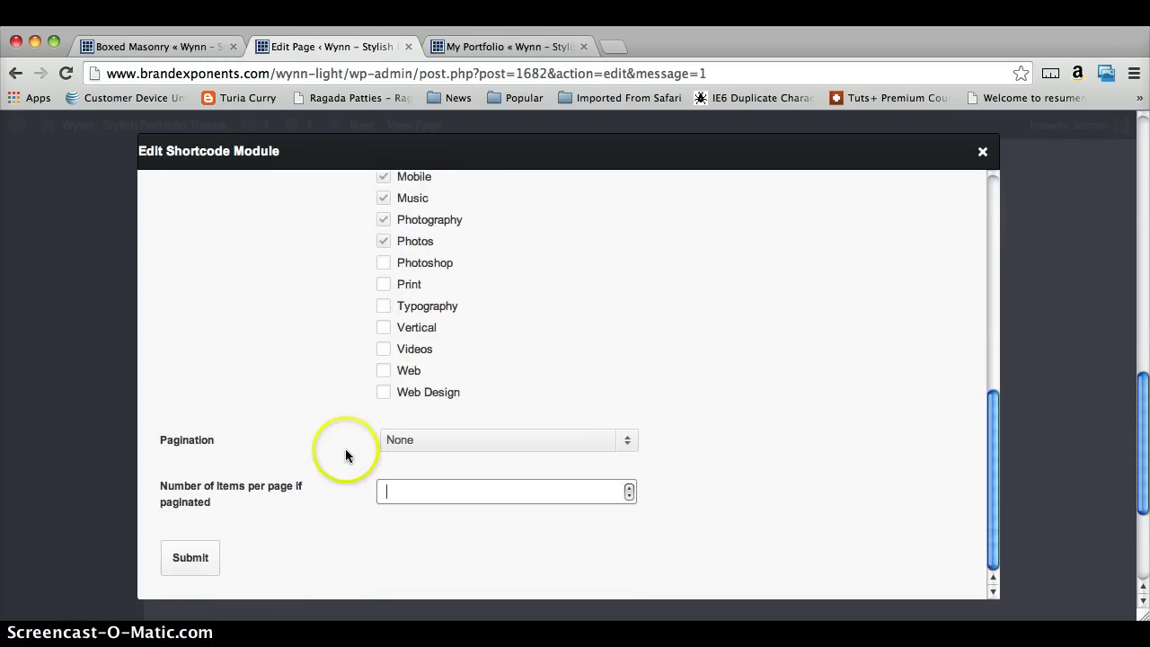
left_click(378, 492)
key("Delete")
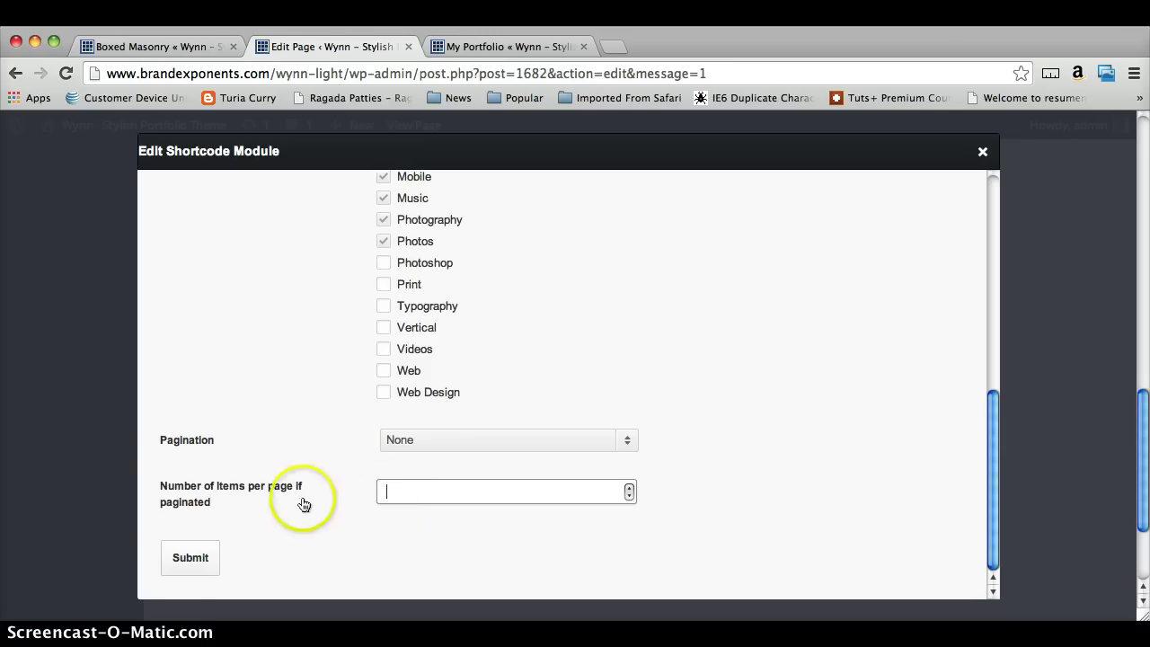
left_click(190, 564)
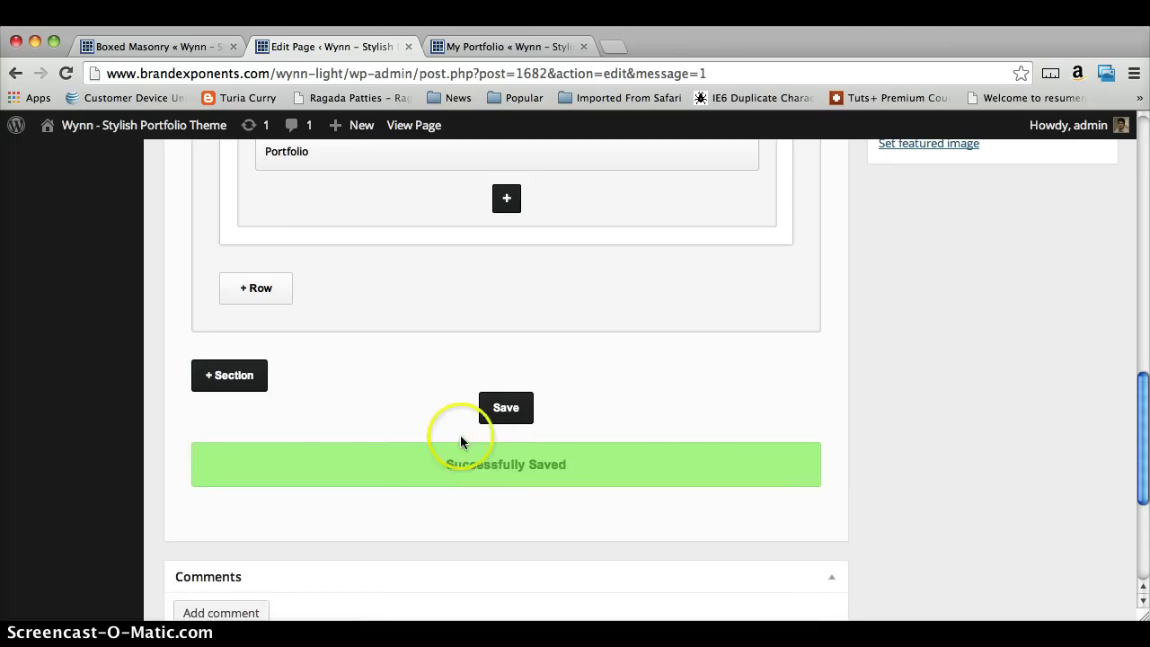
left_click(504, 409)
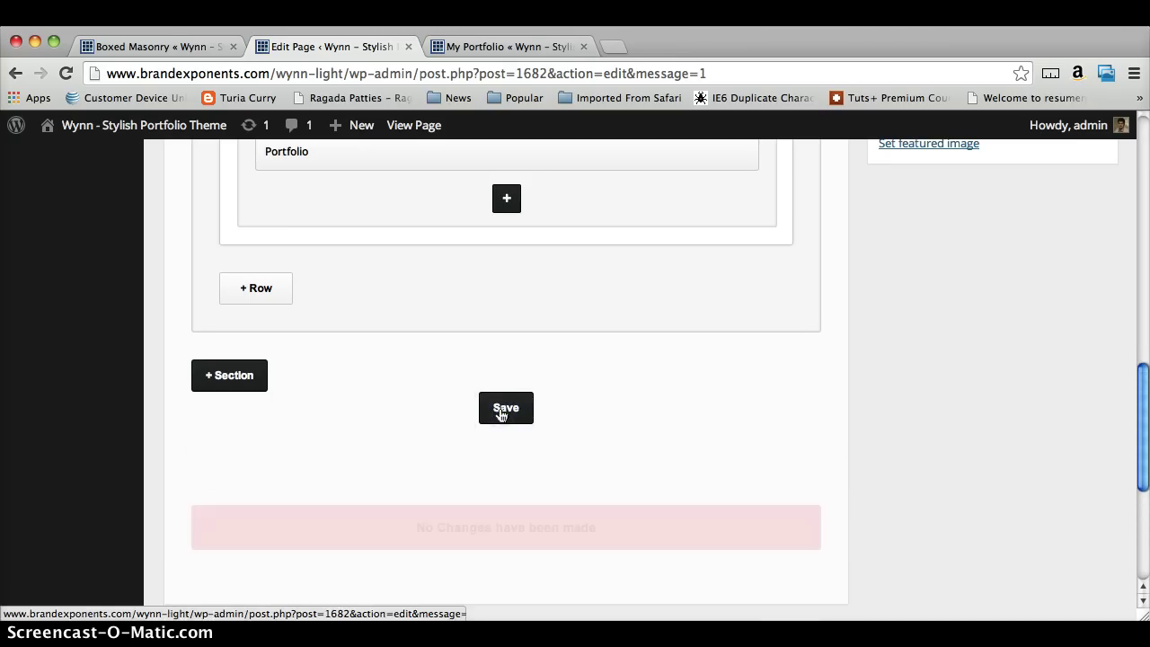
Step: Close the old live page tab, reopen the My Portfolio page in a new browser tab and switch to it
scroll(502, 415, "up", 3)
scroll(502, 415, "up", 10)
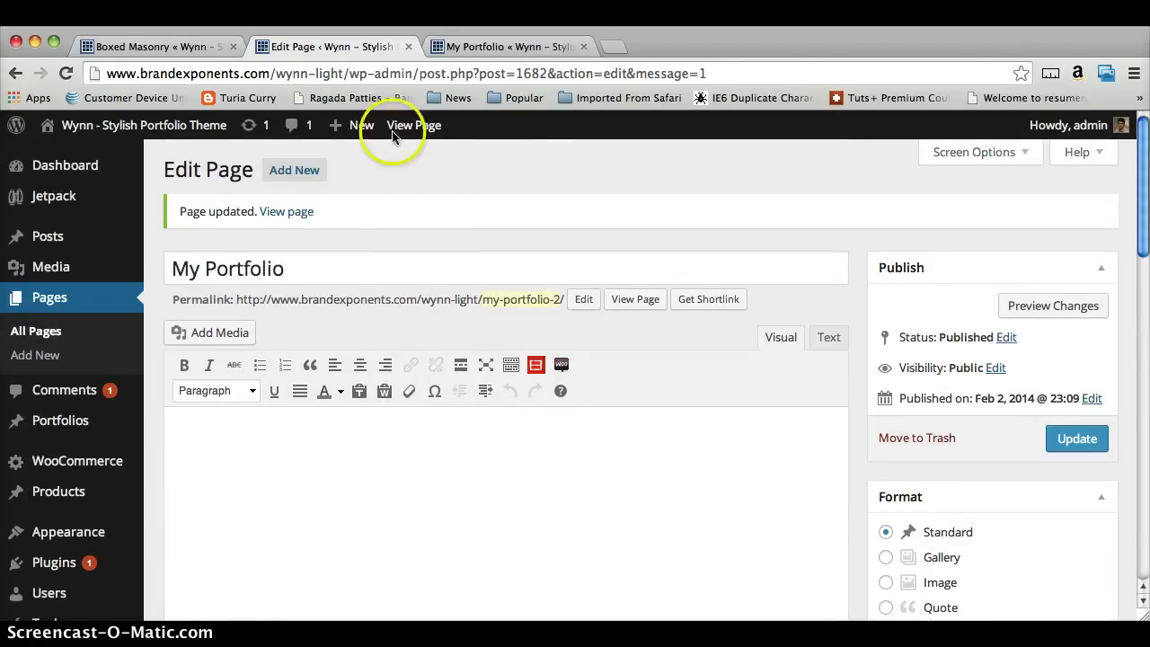
left_click(584, 46)
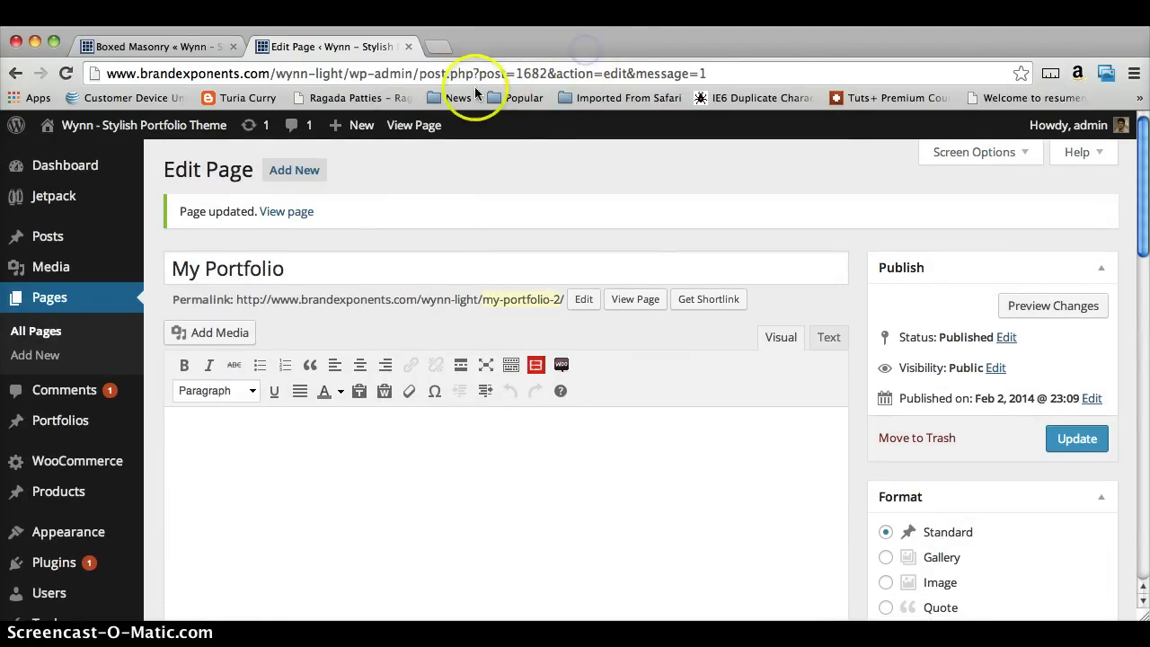
right_click(424, 126)
left_click(440, 137)
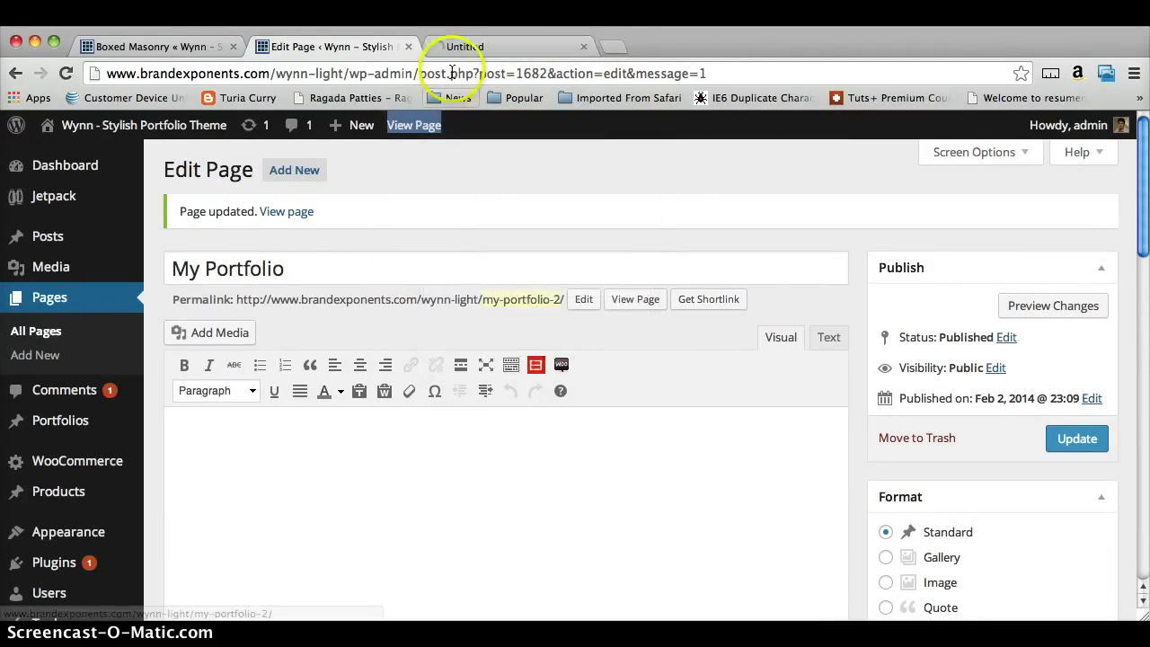
left_click(456, 47)
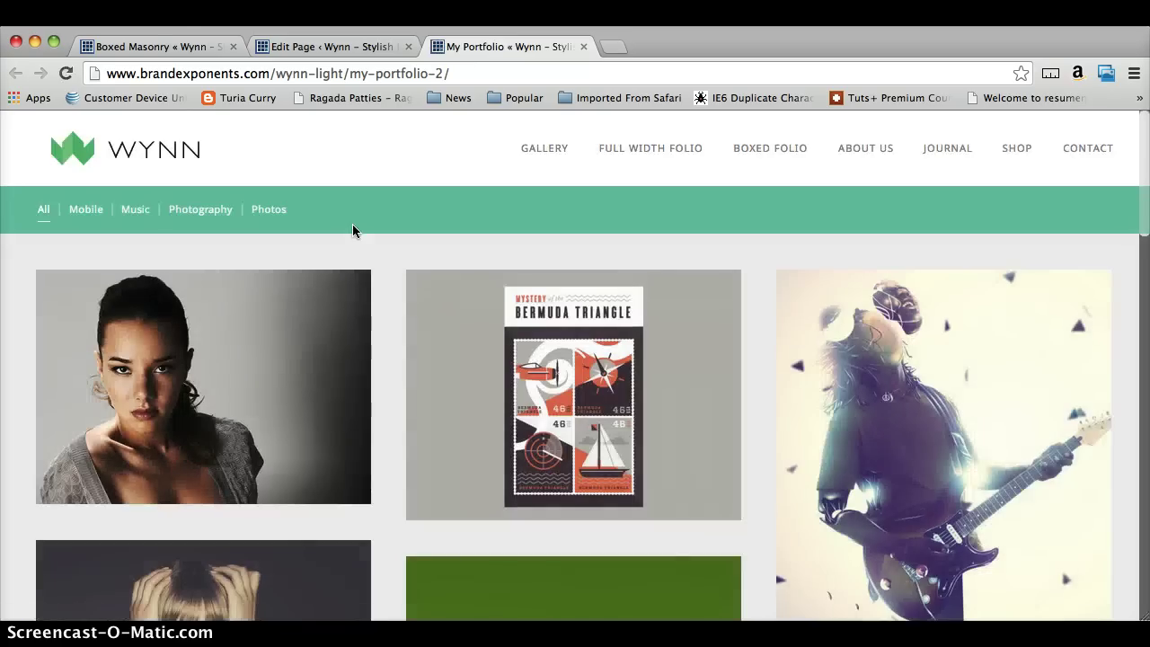
Step: Switch to the Boxed Masonry demo page and examine its boxed item layout for comparison
left_click(162, 48)
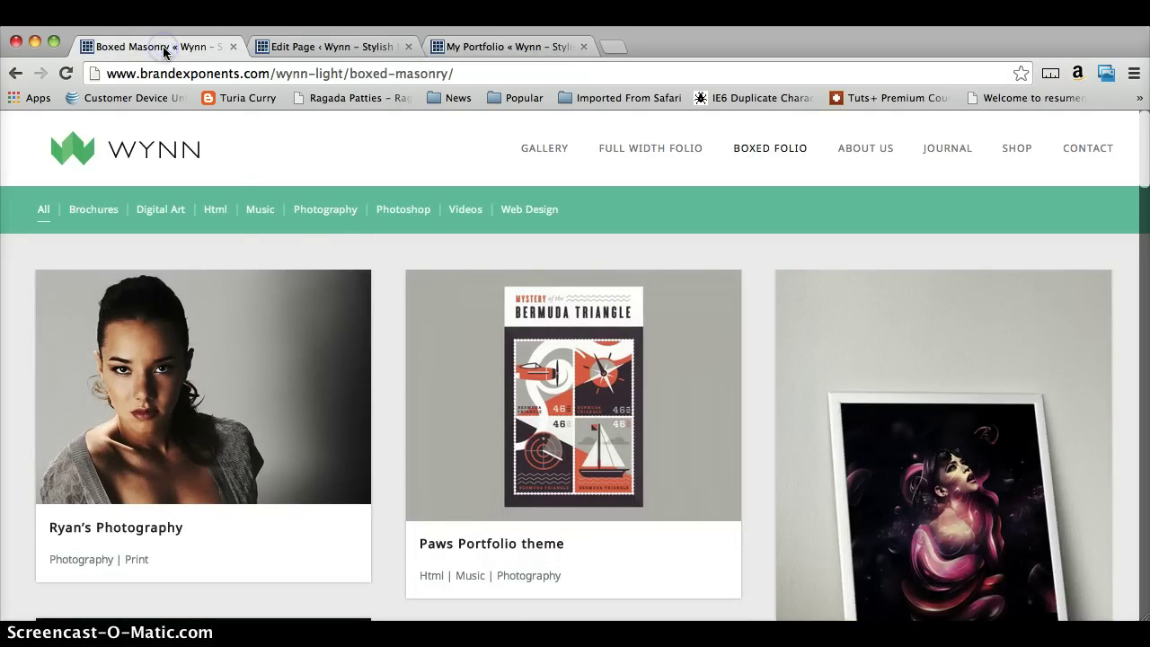
left_click(265, 220)
scroll(267, 227, "down", 3)
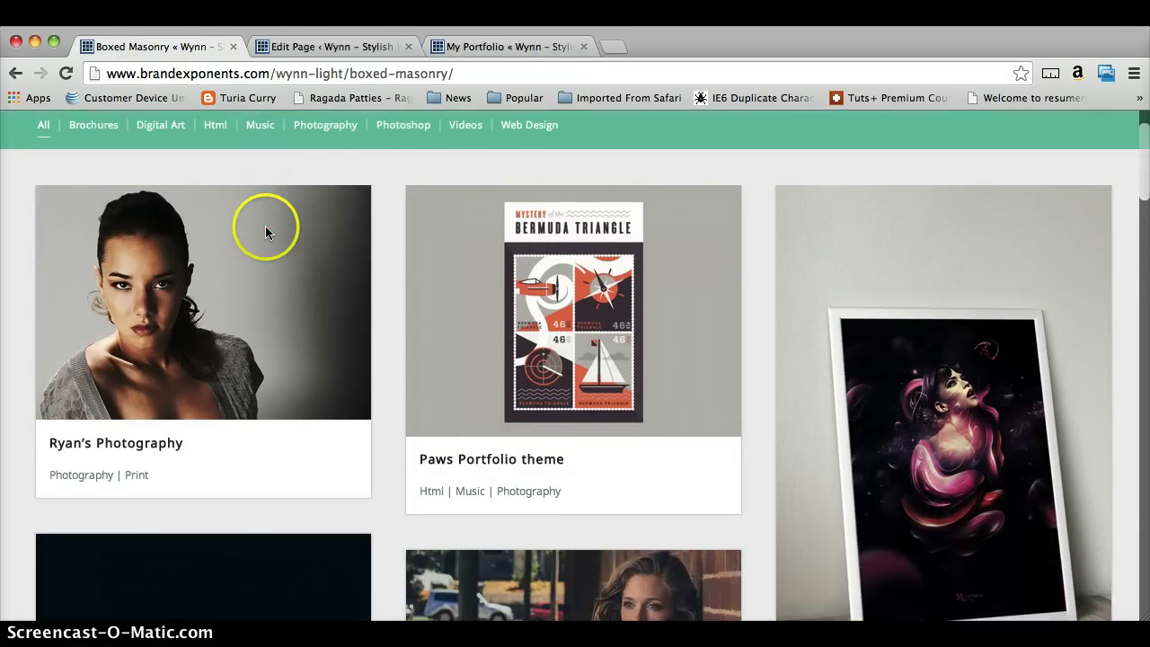
scroll(270, 226, "up", 2)
scroll(271, 222, "up", 1)
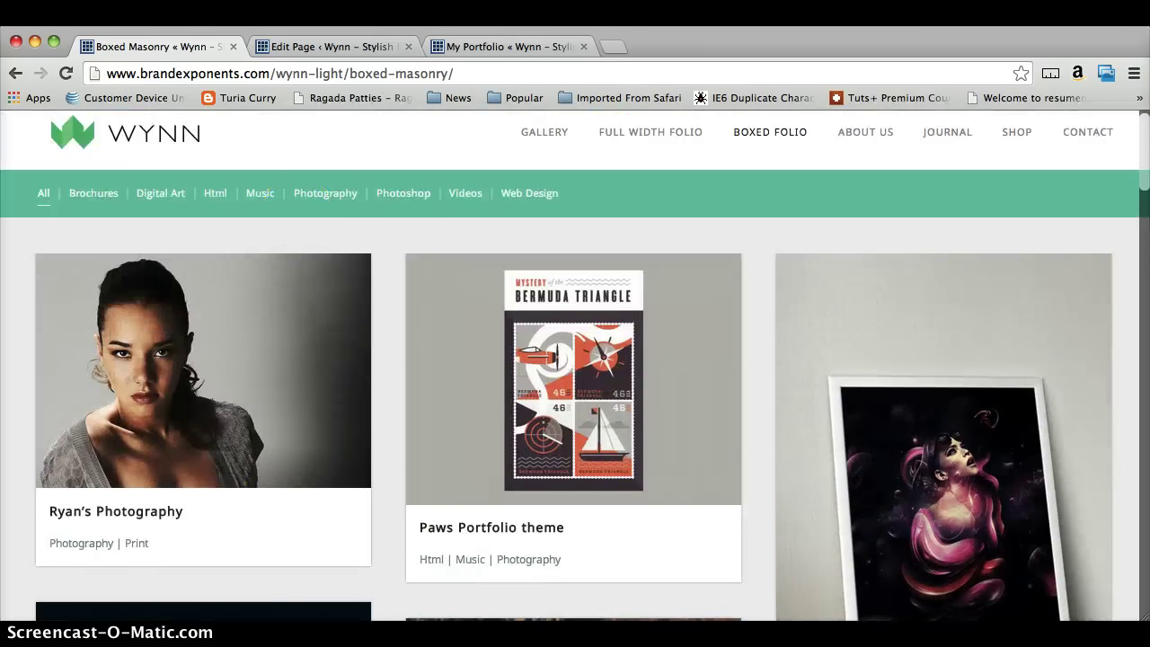
Step: Return to the live My Portfolio page and review its full-width gutter grid and item hover overlays
left_click(470, 45)
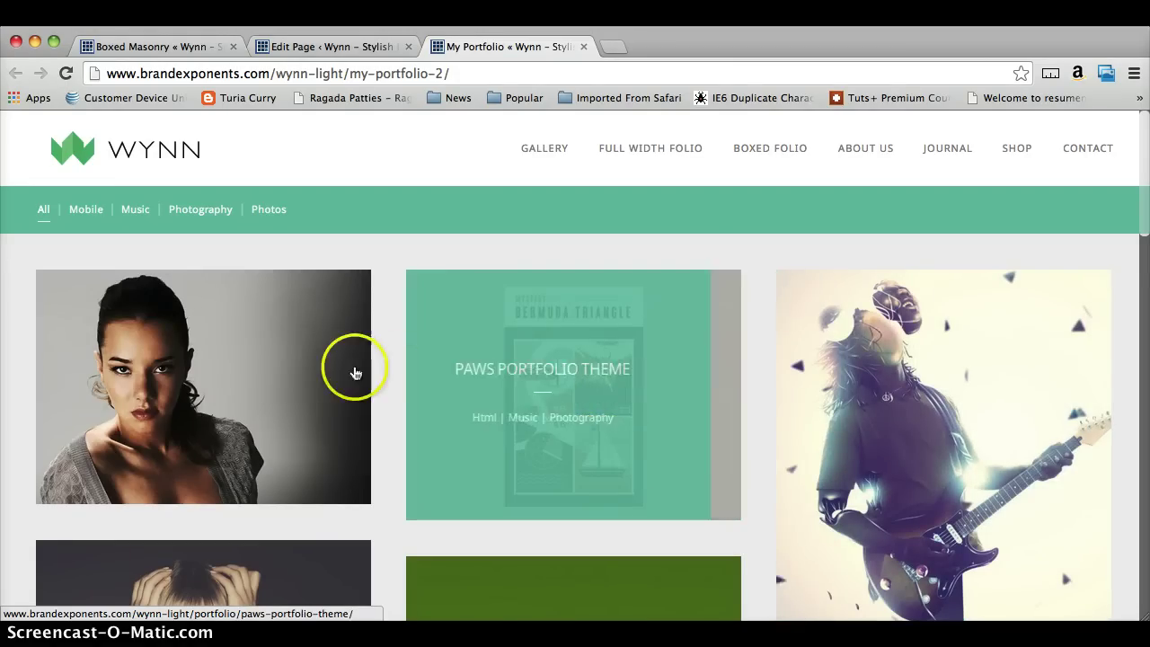
scroll(346, 373, "down", 5)
scroll(346, 373, "down", 5)
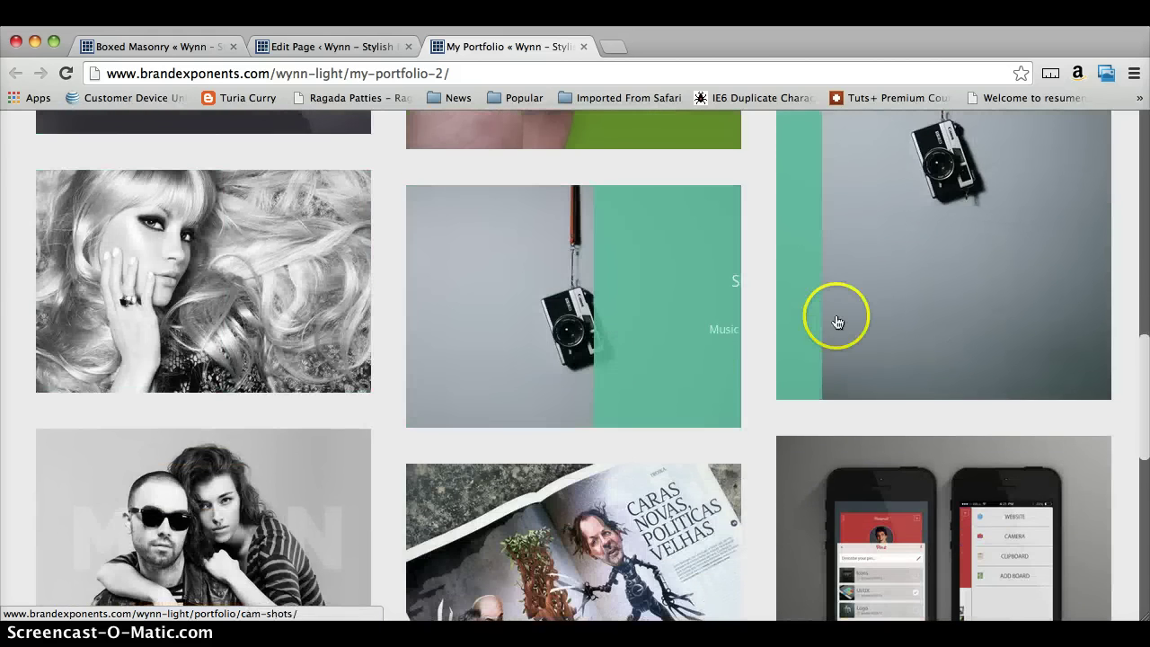
scroll(835, 319, "down", 6)
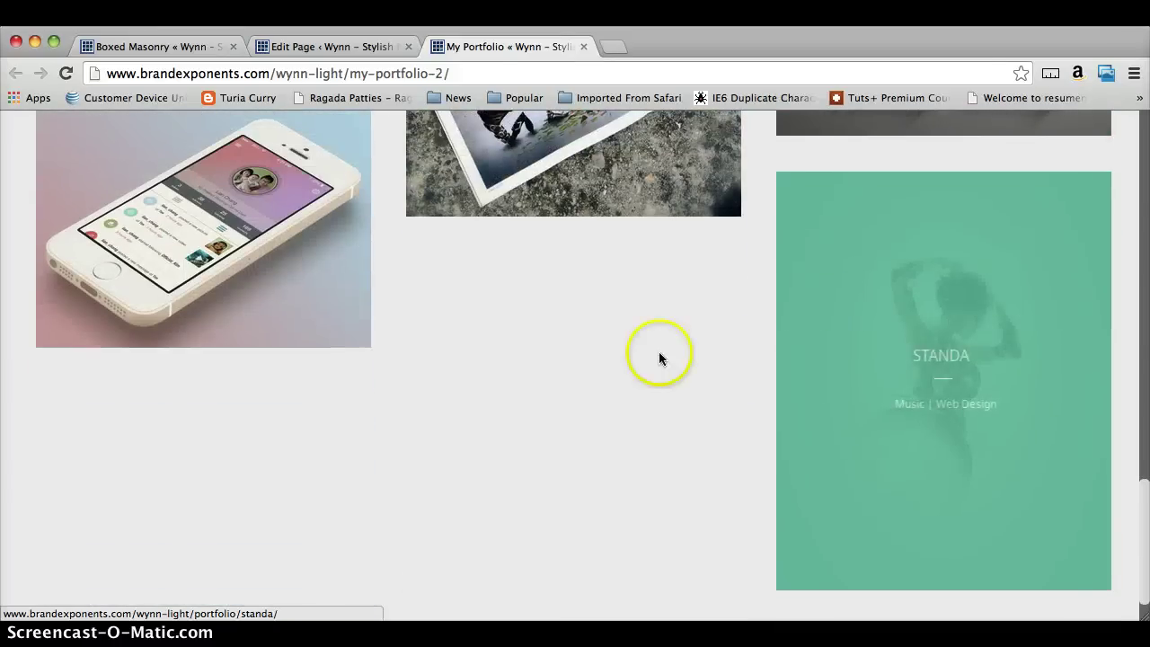
Step: Examine the last rows of the masonry grid on the live My Portfolio page, down to the footer
scroll(600, 358, "down", 2)
scroll(598, 360, "up", 3)
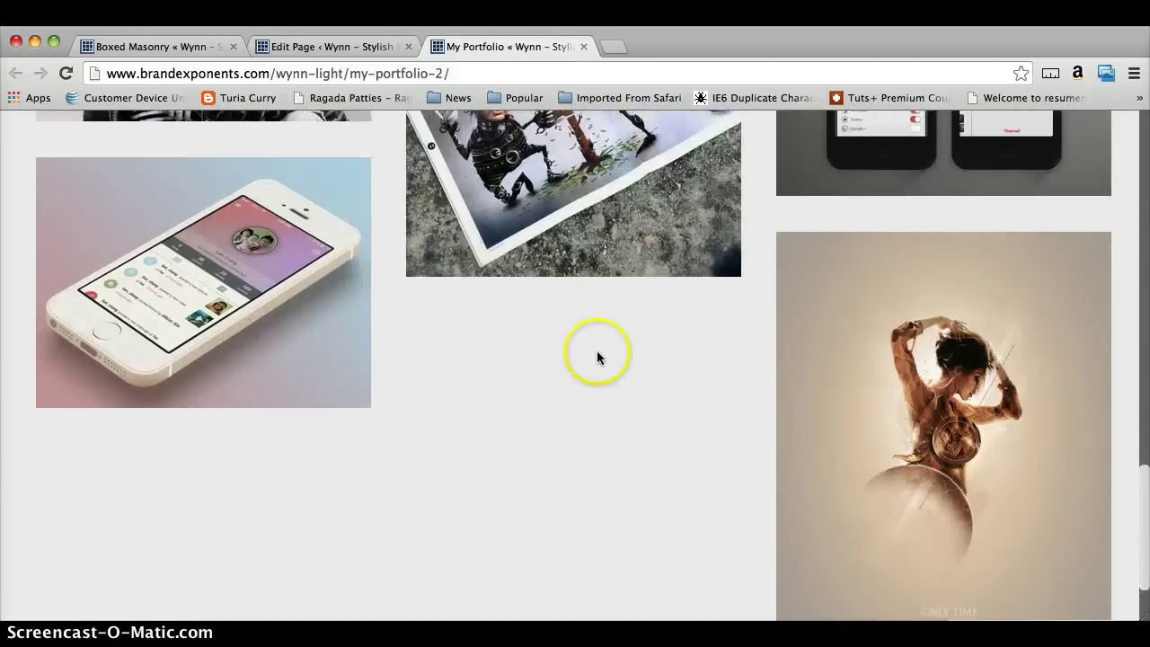
scroll(531, 391, "down", 3)
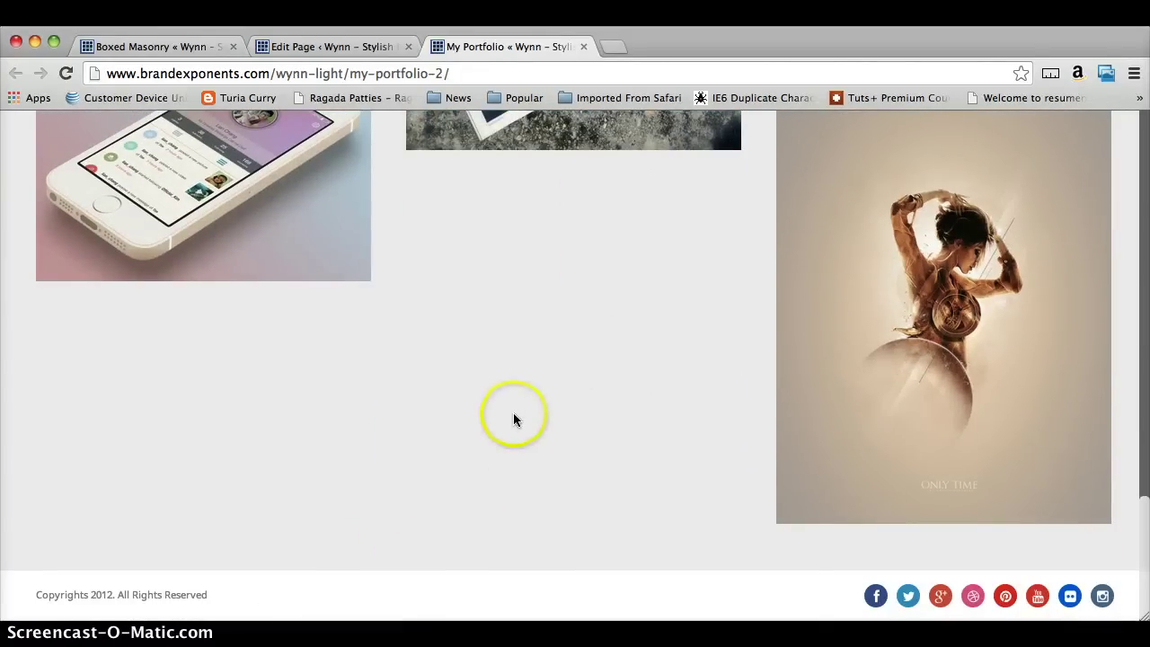
scroll(513, 415, "up", 15)
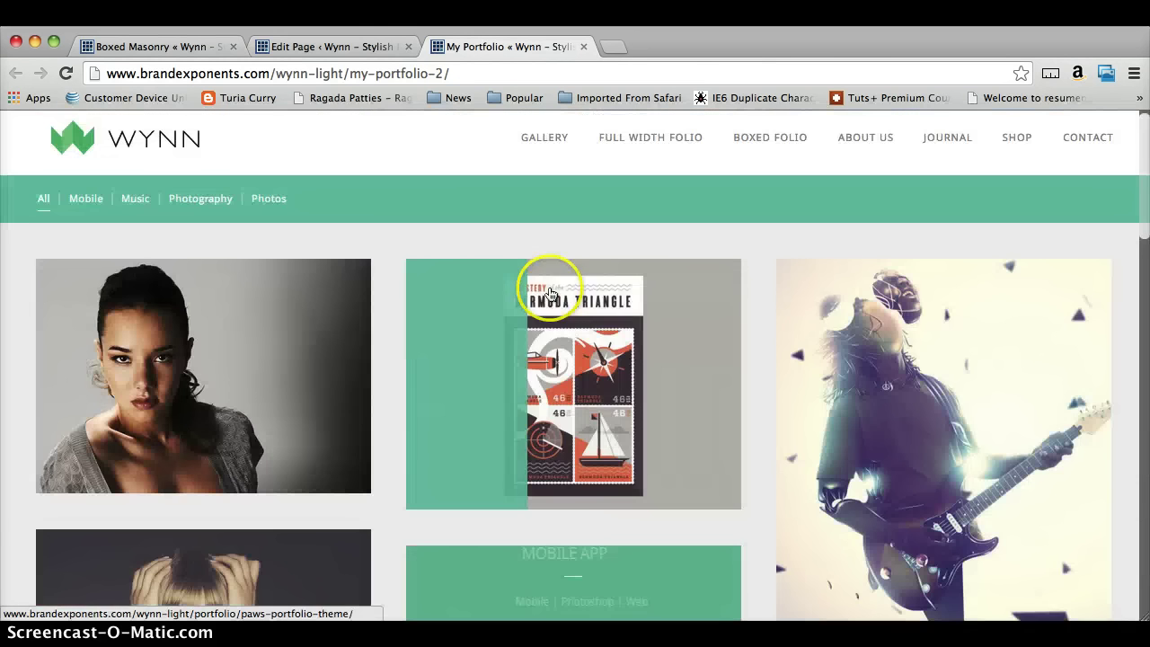
Step: Return to the page editor, open the Portfolio module's settings and set the masonry layout to No
left_click(357, 50)
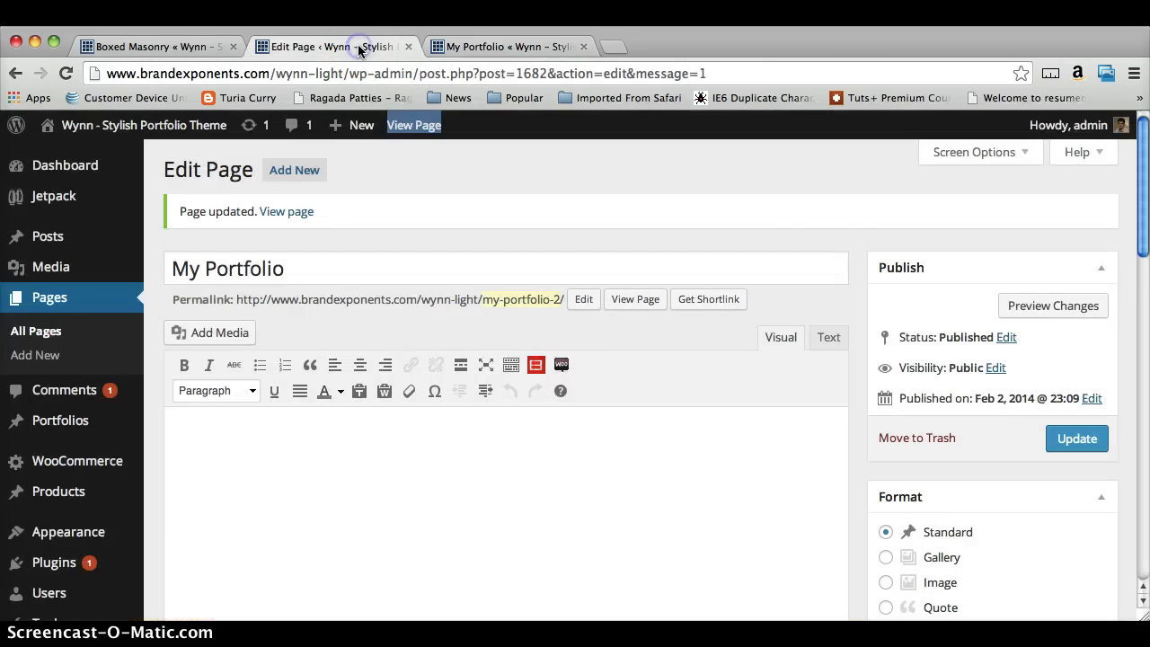
scroll(385, 434, "down", 6)
scroll(382, 422, "down", 10)
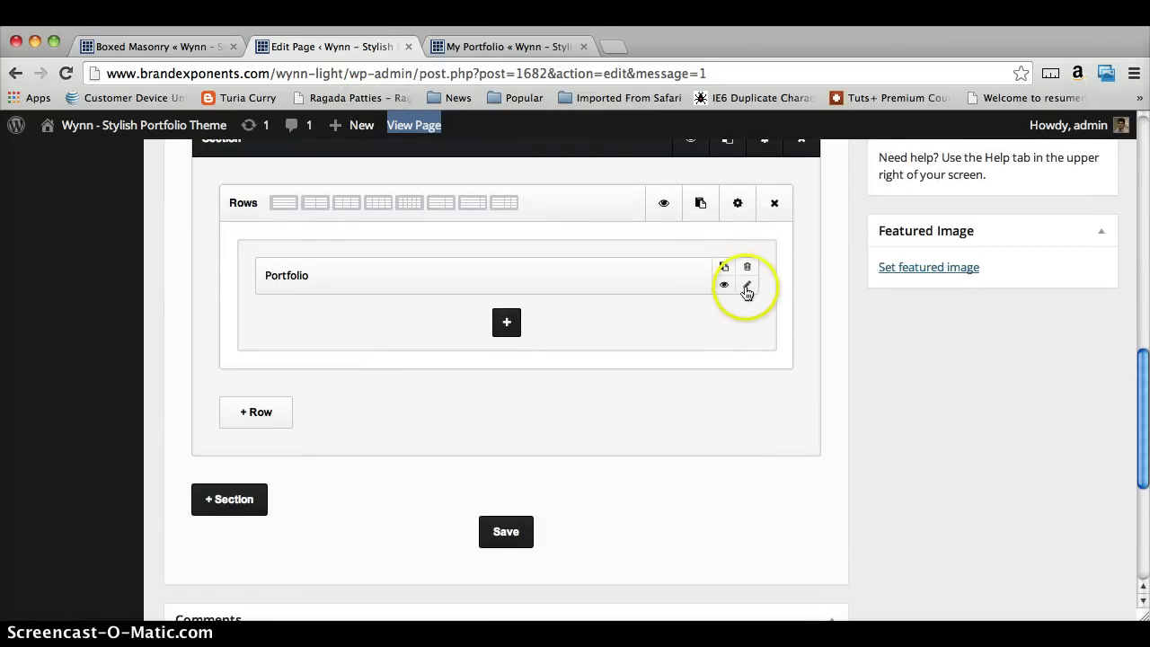
left_click(747, 291)
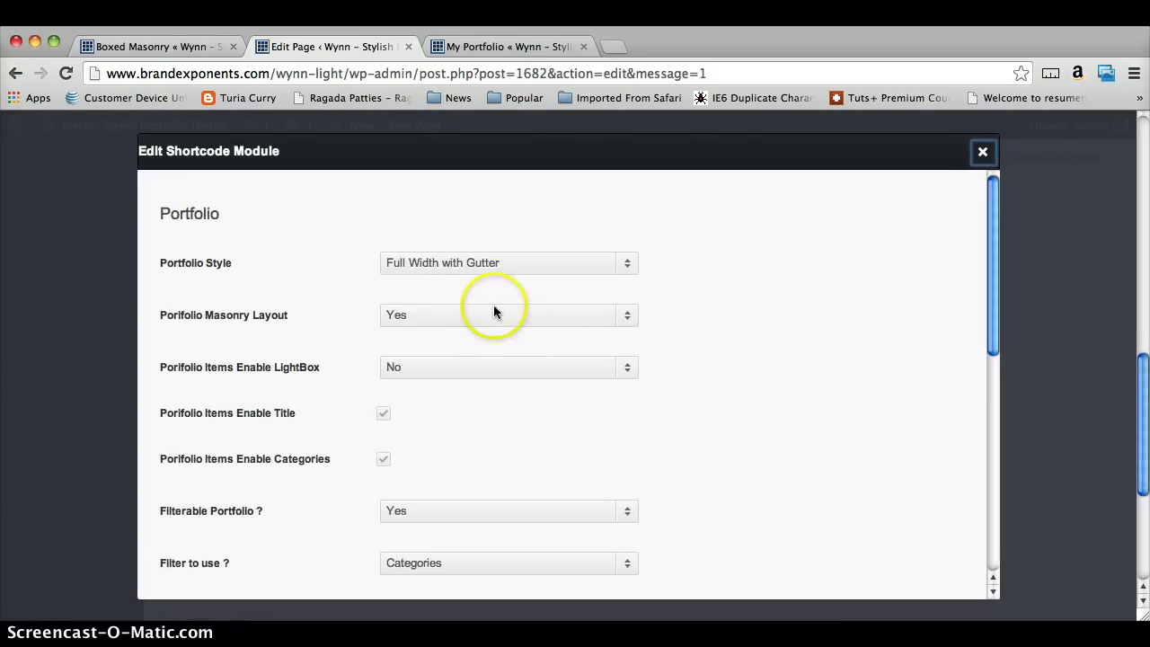
left_click(503, 316)
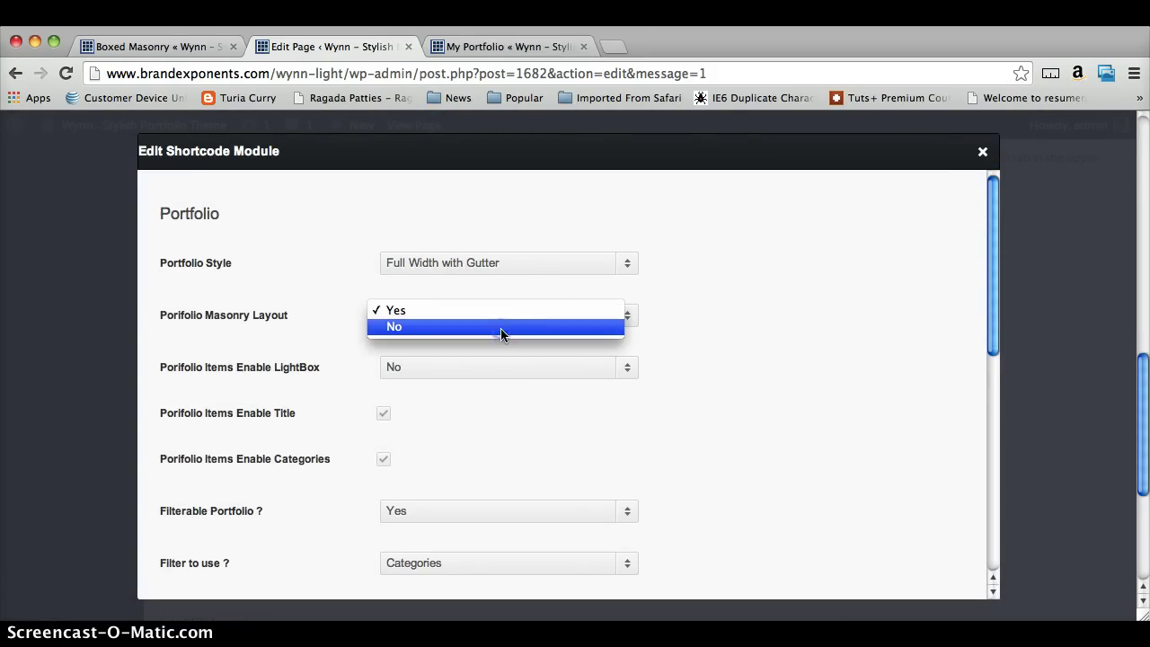
left_click(501, 328)
Step: Set the lightbox option for portfolio items to Yes and submit the module settings
scroll(701, 345, "down", 1)
left_click(584, 355)
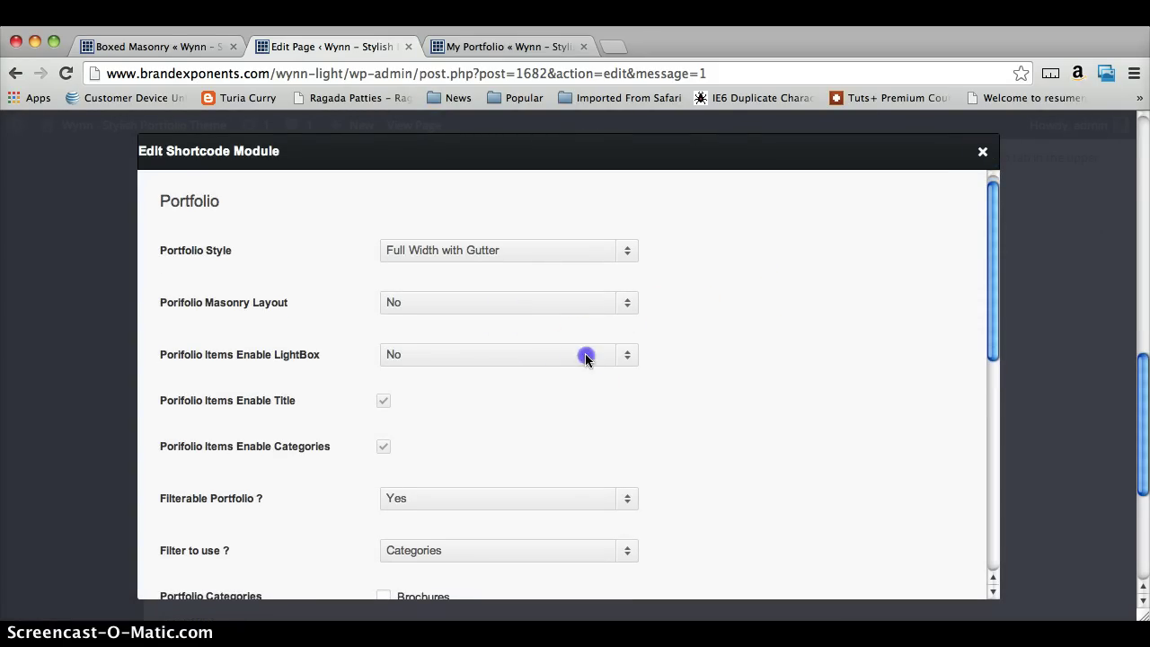
left_click(582, 335)
scroll(699, 350, "down", 10)
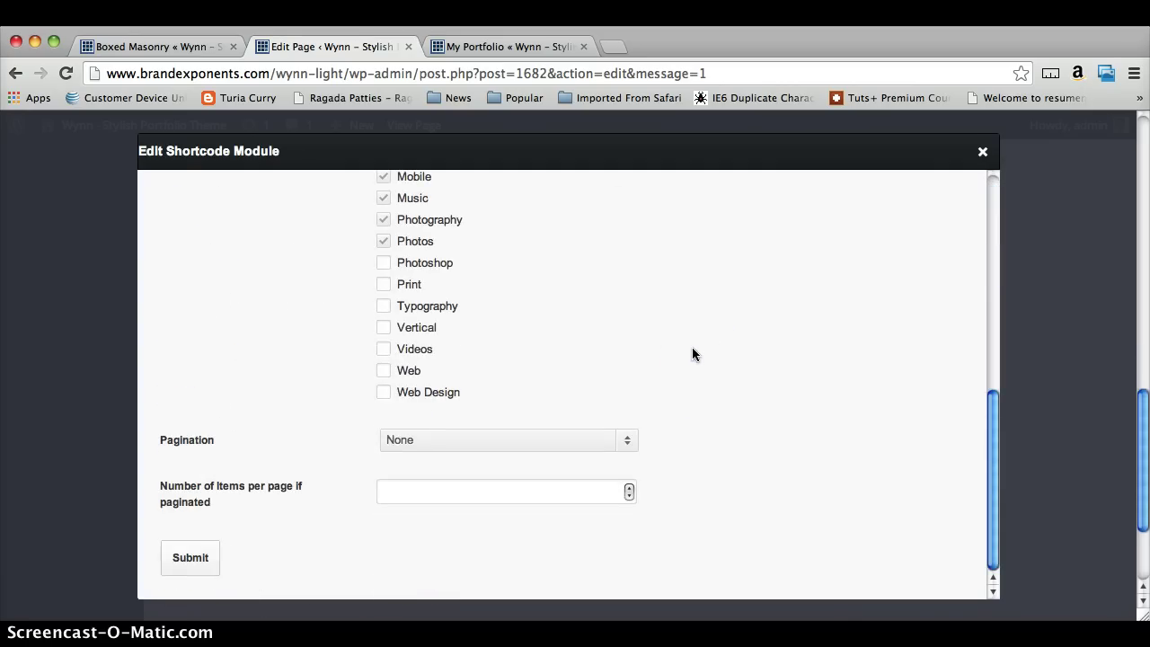
left_click(191, 561)
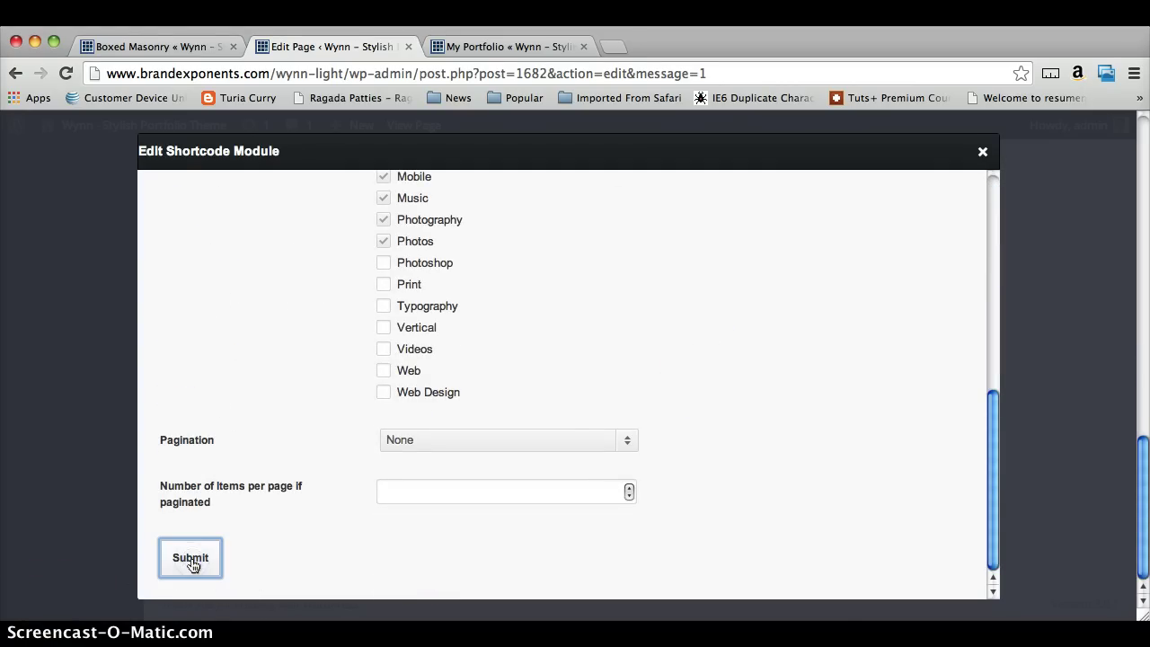
Step: Update the My Portfolio page and reload its live version in the other browser tab
scroll(89, 339, "up", 15)
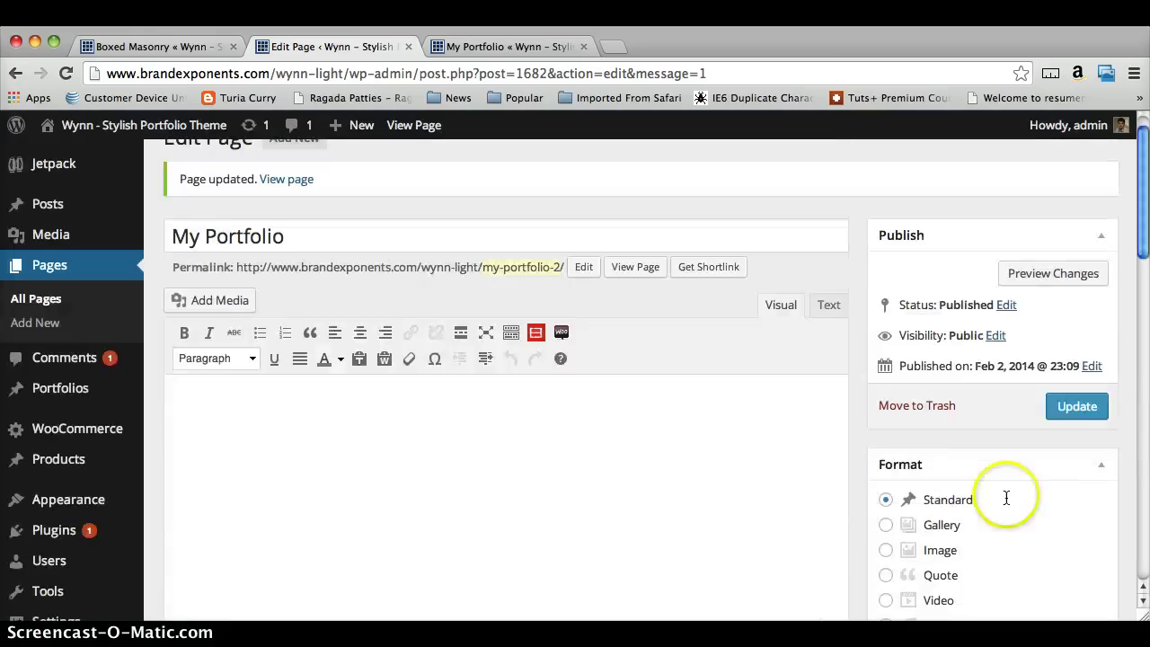
scroll(1007, 497, "up", 1)
left_click(1077, 438)
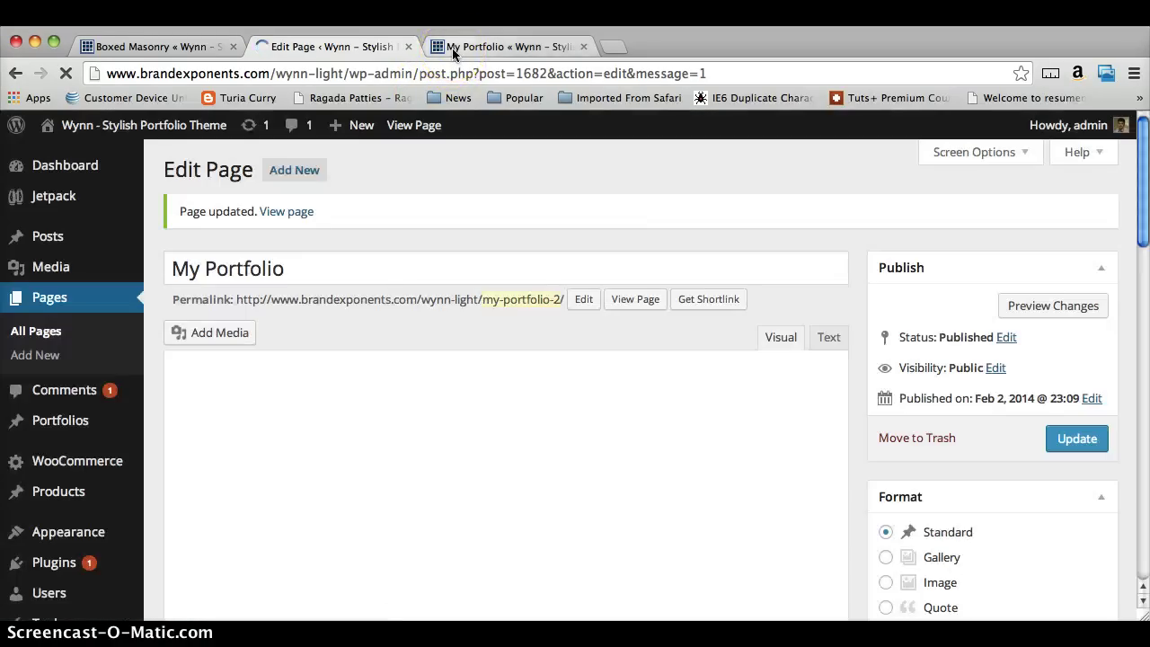
left_click(452, 47)
left_click(451, 70)
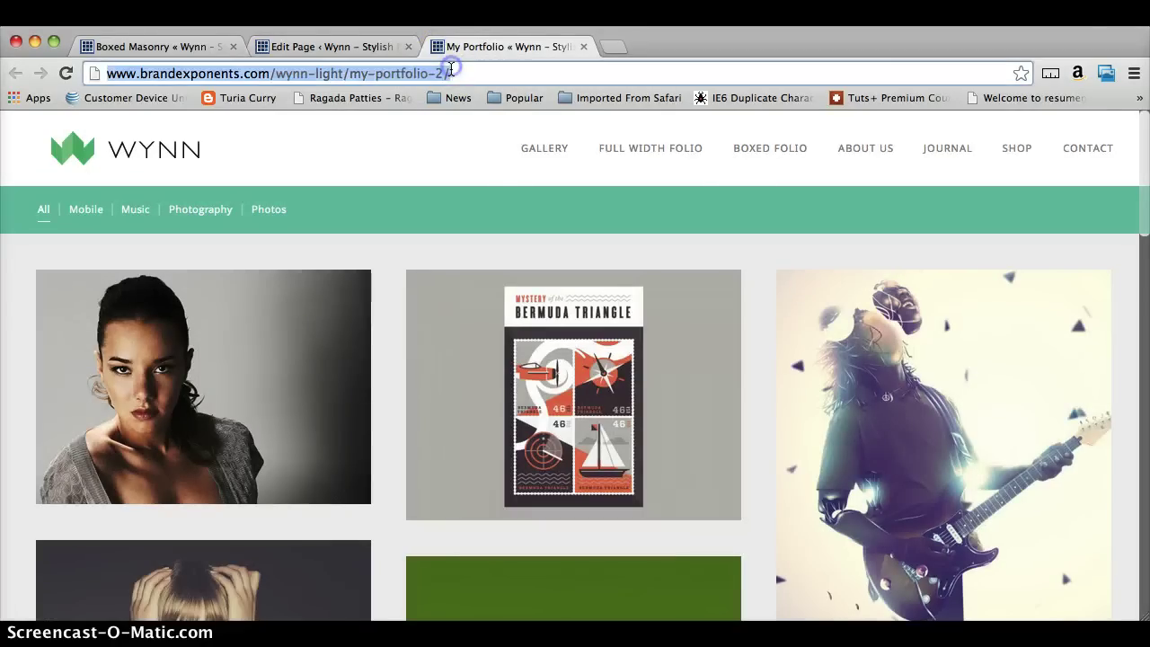
key("Return")
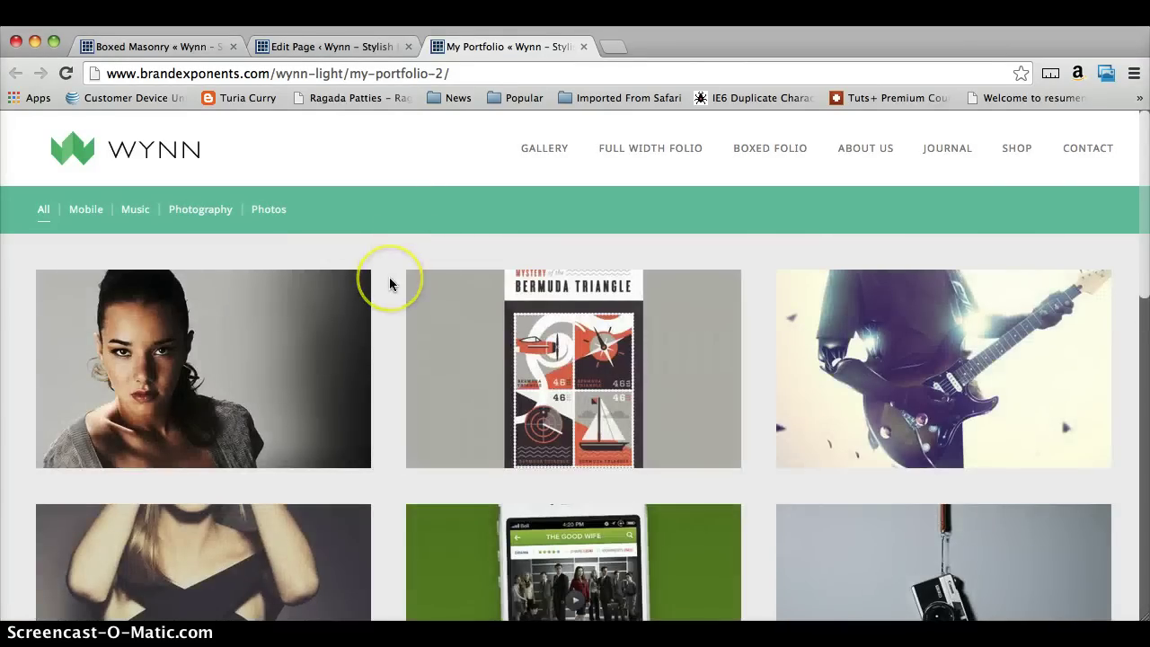
Step: Review the grid's item overlays, open an item in the lightbox, advance through two images and close it
scroll(390, 282, "down", 2)
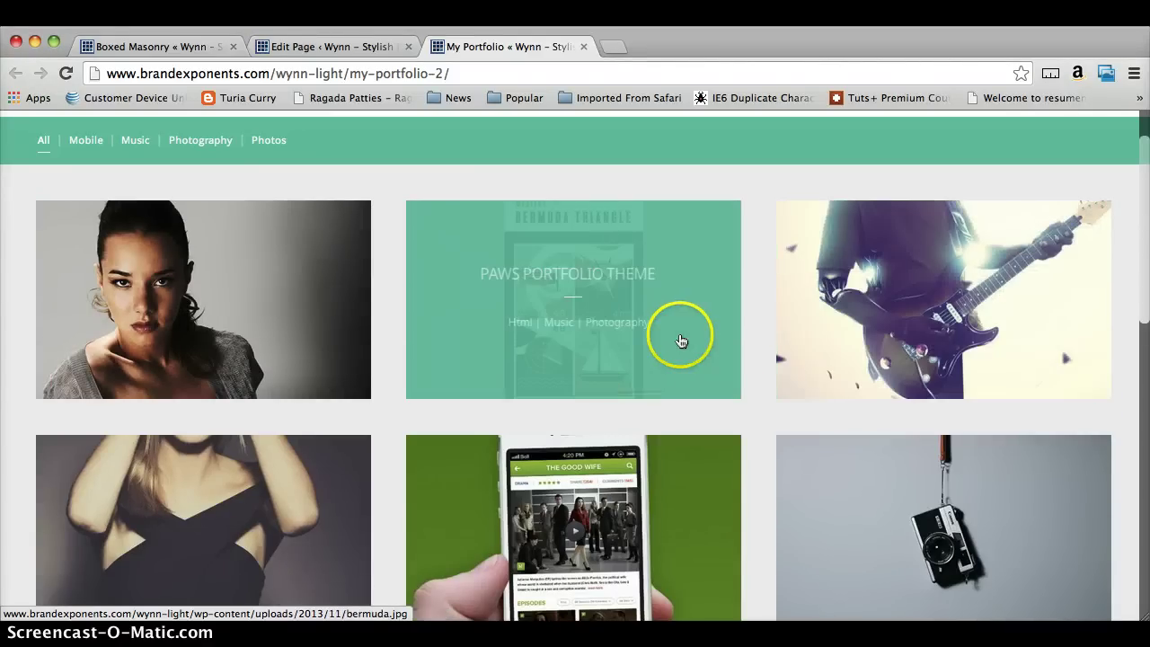
scroll(687, 338, "down", 3)
scroll(198, 304, "up", 4)
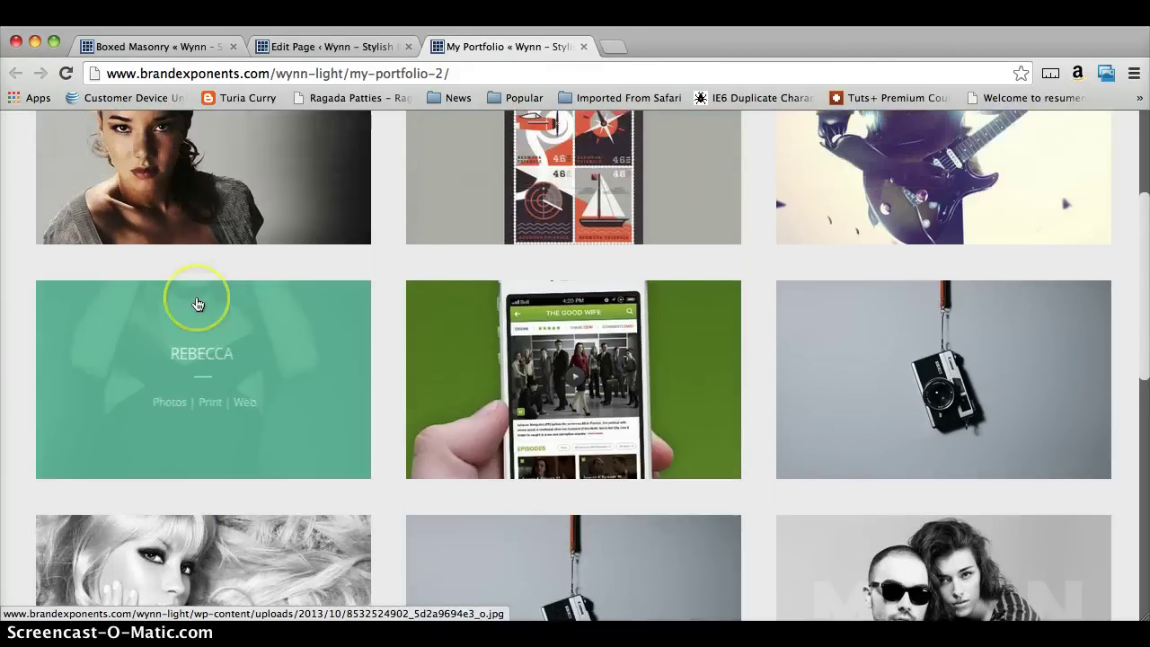
left_click(201, 371)
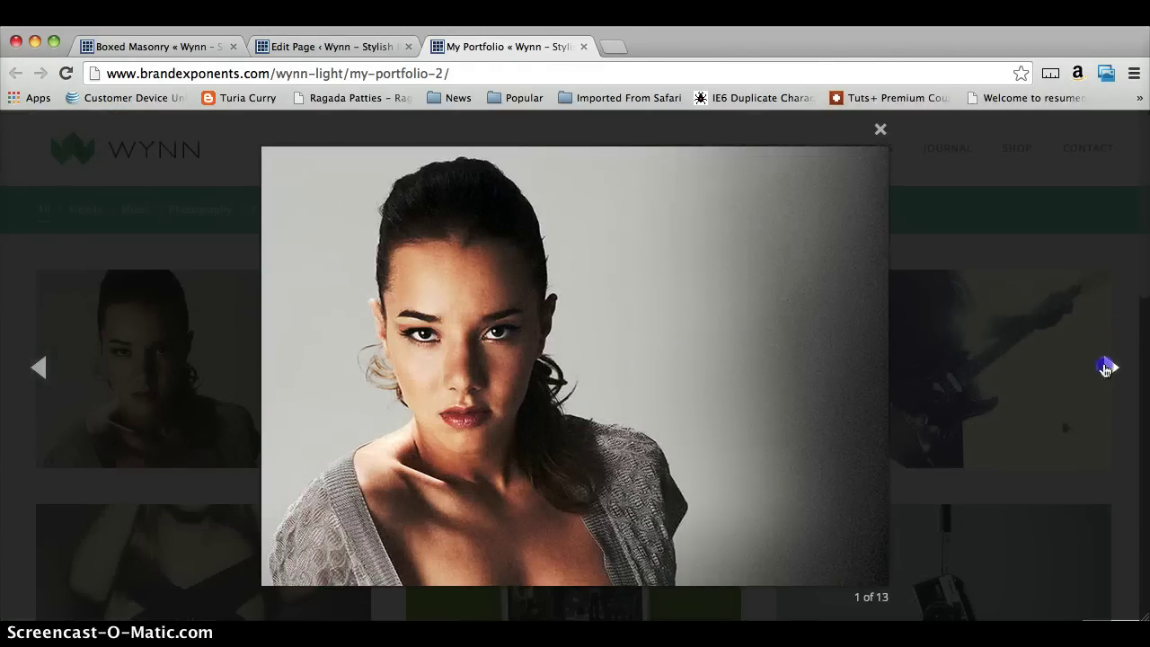
left_click(1107, 367)
left_click(1108, 367)
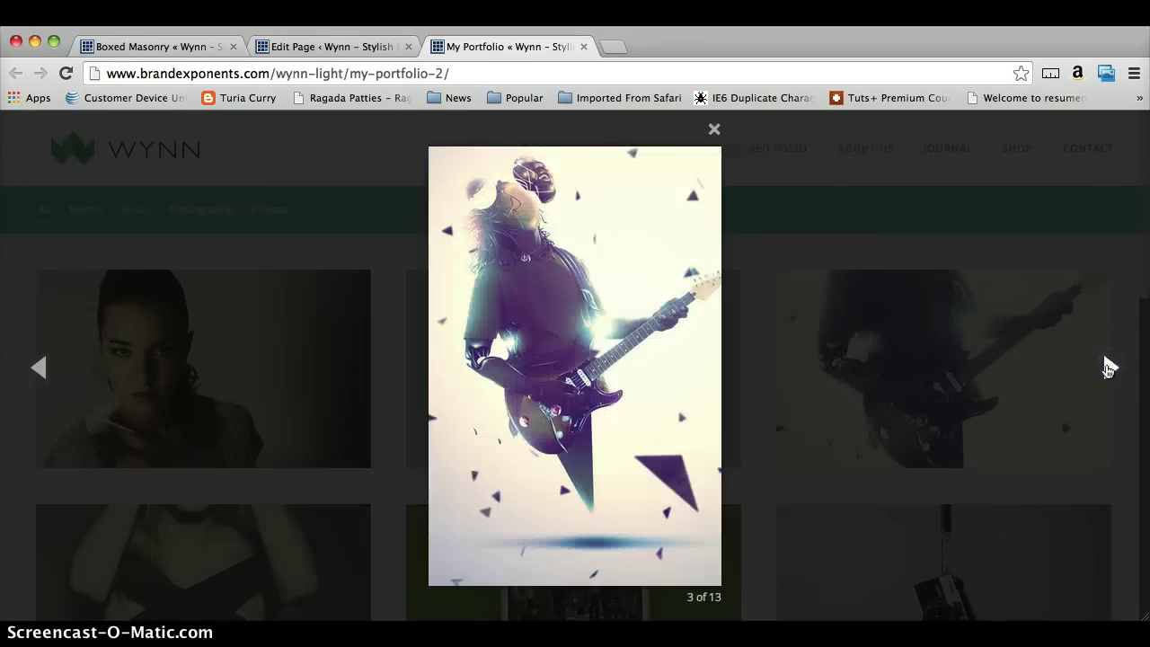
left_click(715, 133)
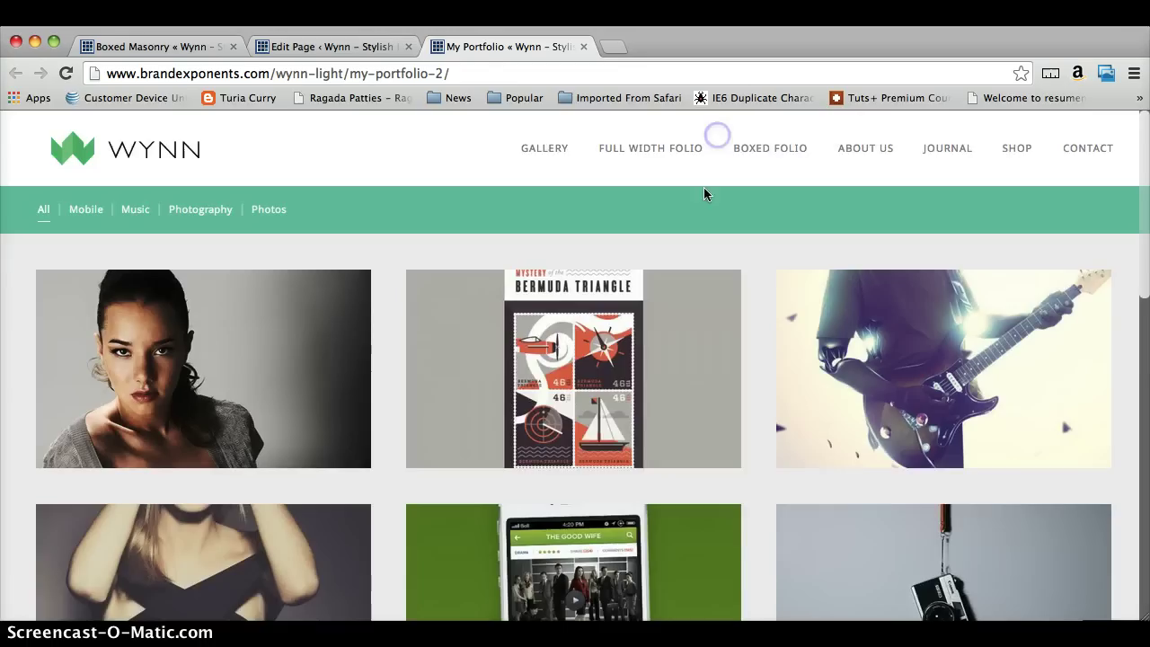
Step: Examine the rest of the non-masonry gutter grid down to the footer and return to the page header
scroll(670, 342, "down", 10)
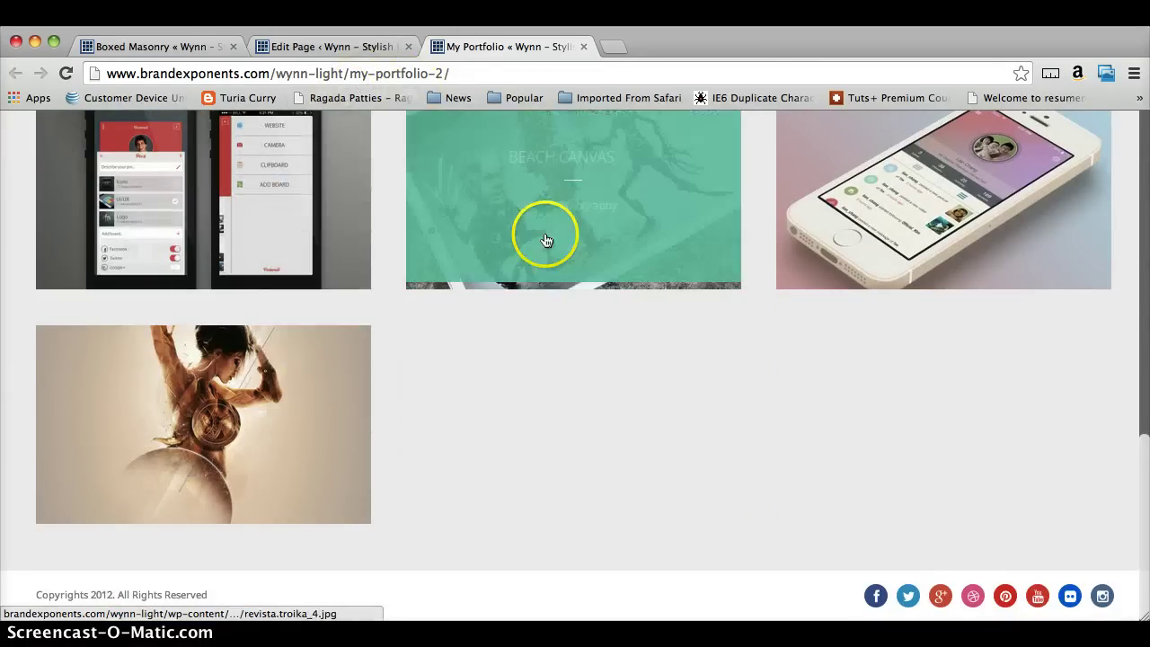
scroll(545, 236, "up", 10)
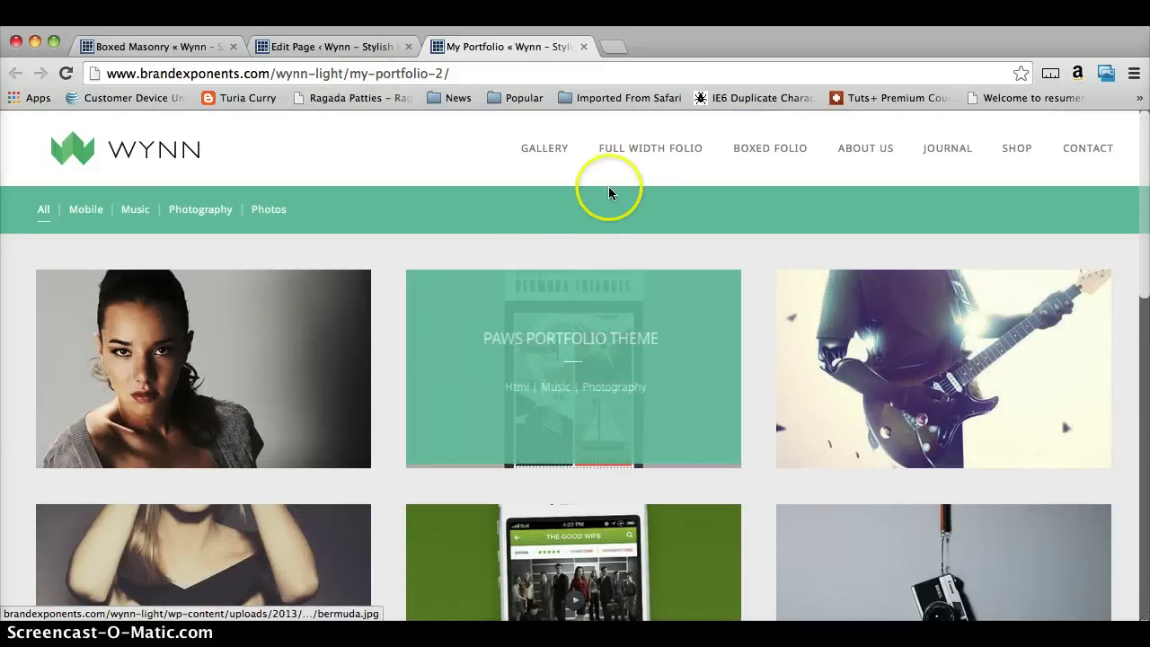
mouse_move(625, 158)
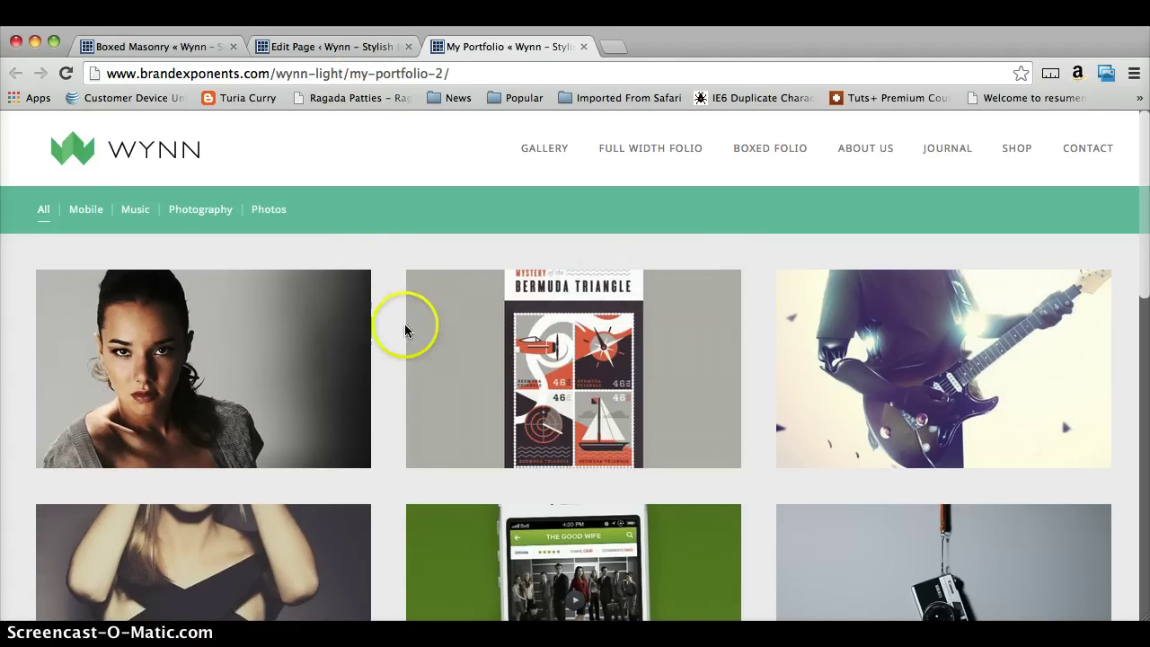
Step: Close the live My Portfolio tab and open the Portfolio module's settings in the page builder
left_click(387, 52)
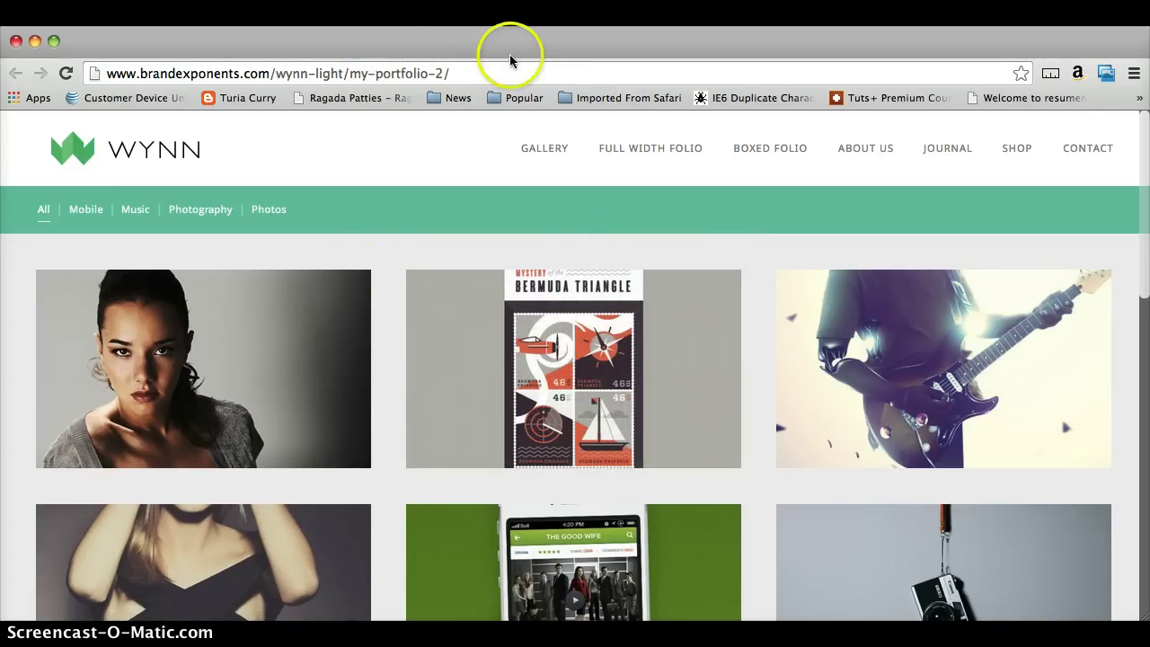
left_click(584, 47)
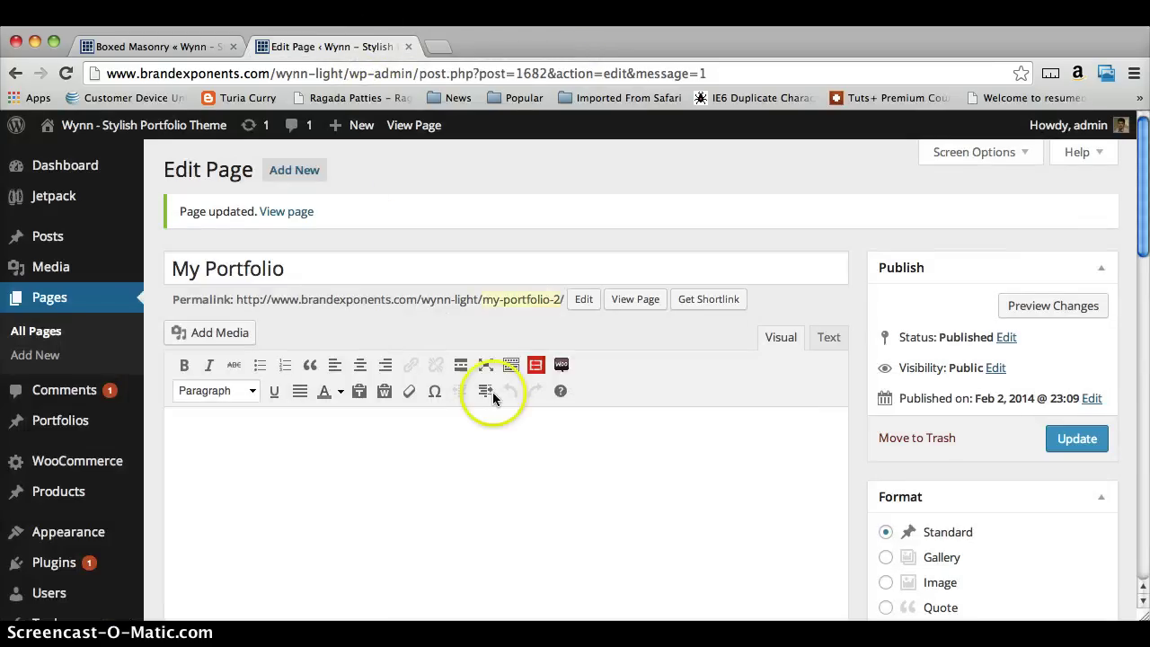
scroll(491, 387, "down", 10)
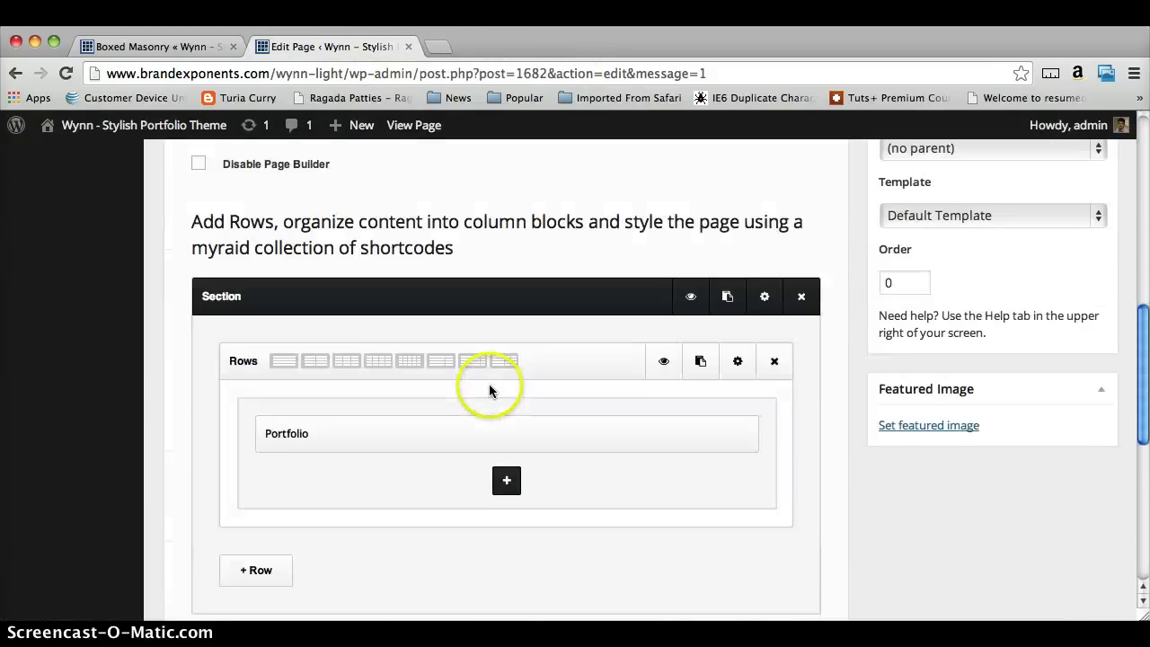
scroll(489, 389, "down", 2)
mouse_move(673, 393)
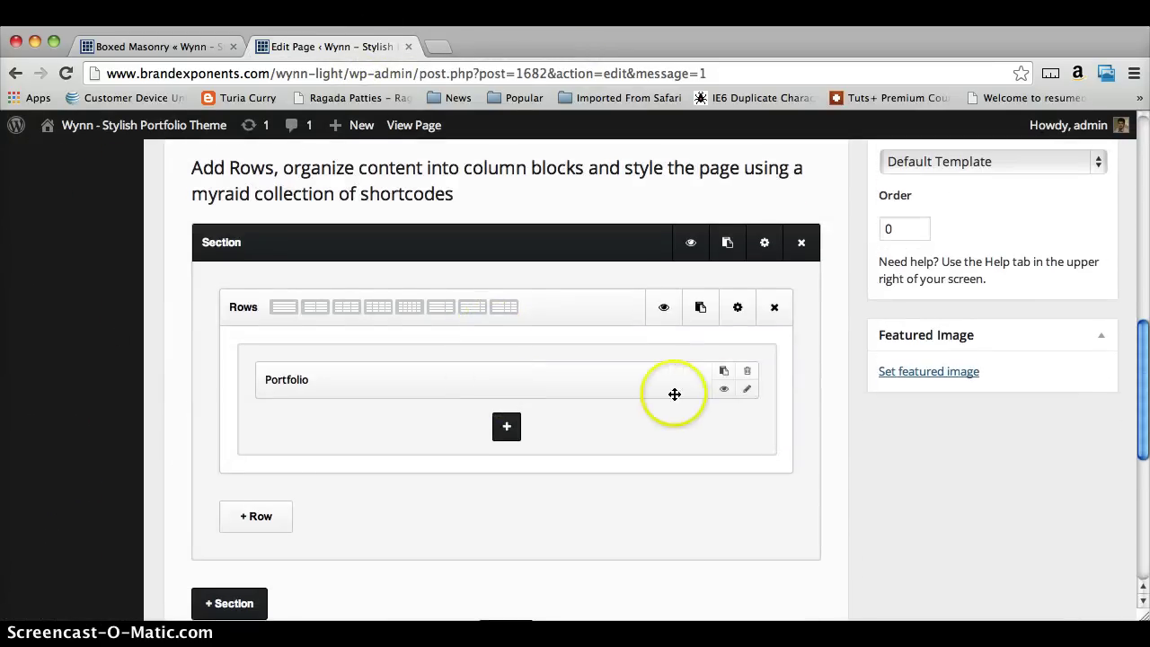
left_click(747, 391)
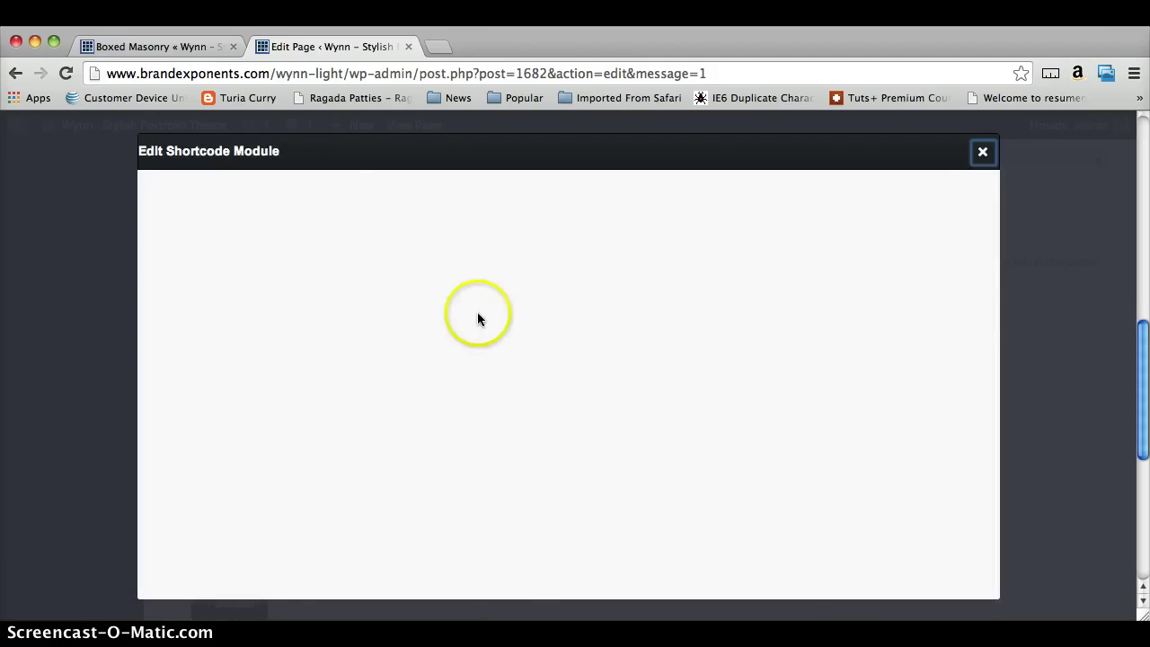
Step: Set the portfolio style to Full Width - Edge to Edge with the masonry layout option at No
left_click(445, 264)
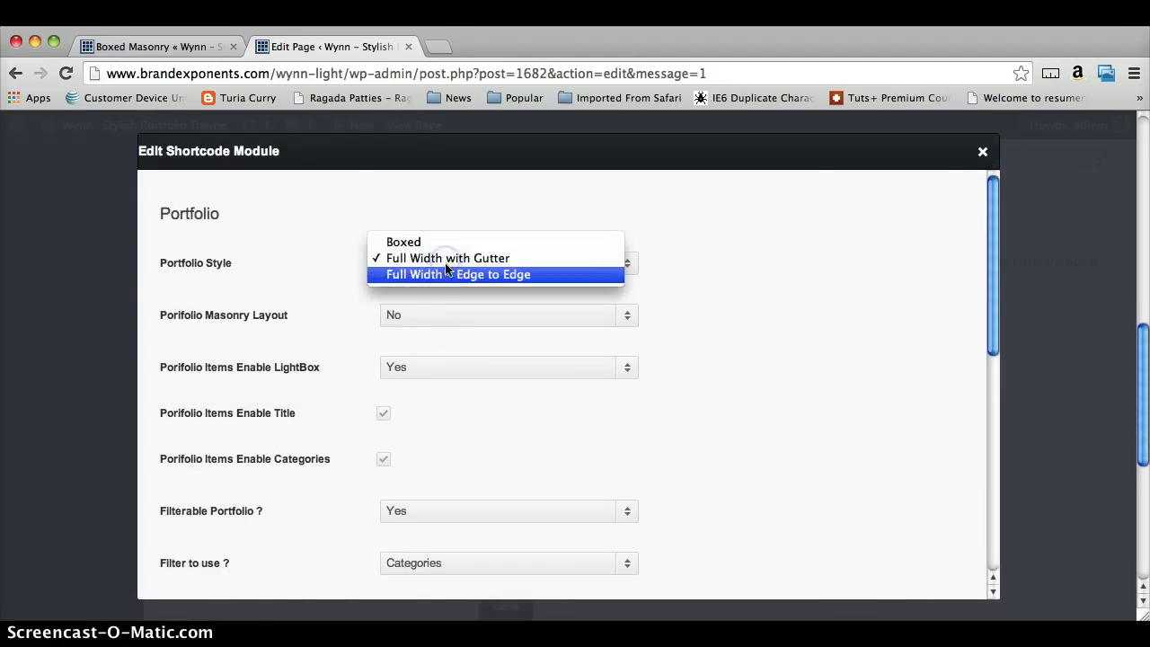
left_click(446, 274)
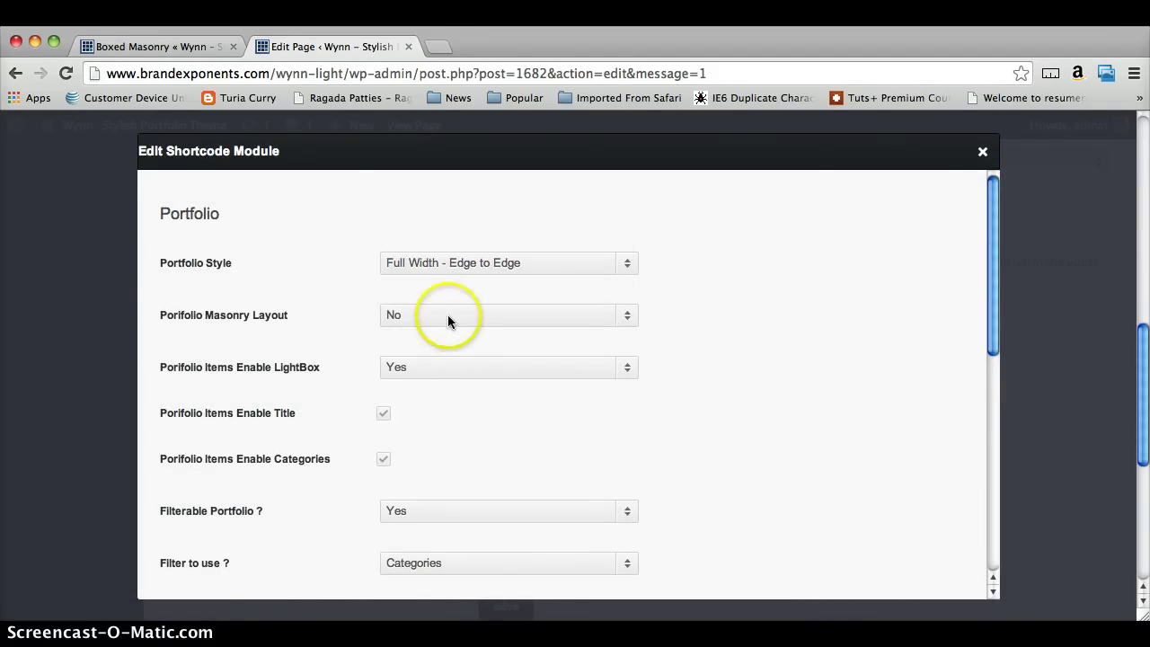
left_click(448, 317)
left_click(448, 313)
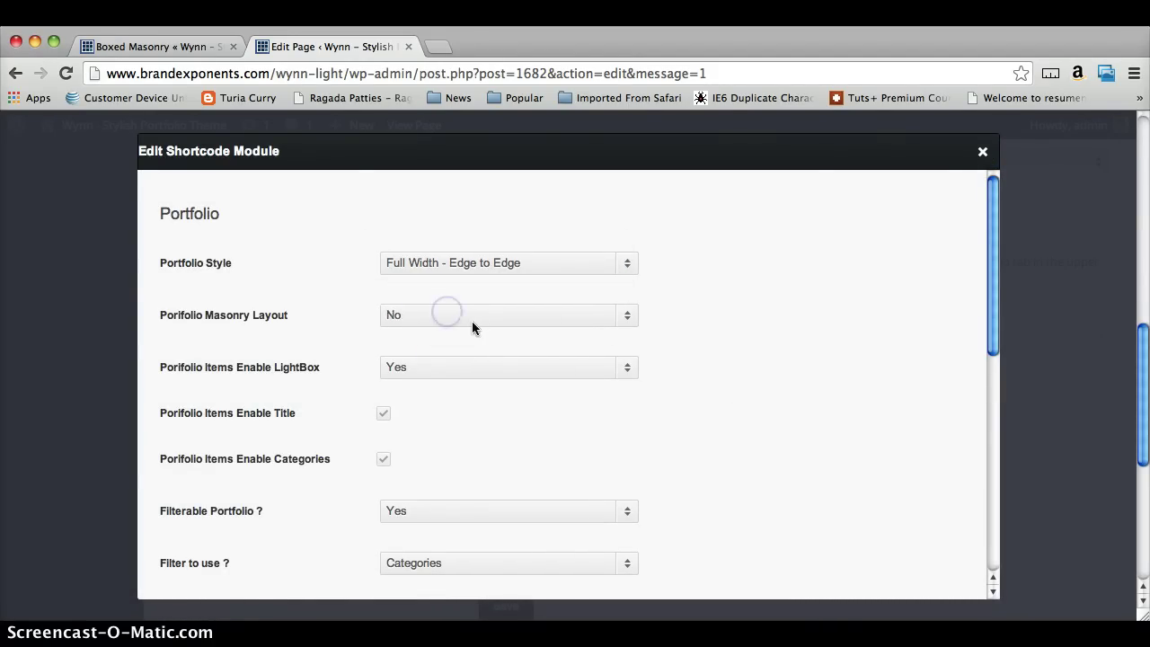
Step: Add the Photoshop category to the Portfolio module's selected categories
scroll(474, 326, "down", 5)
scroll(473, 328, "down", 3)
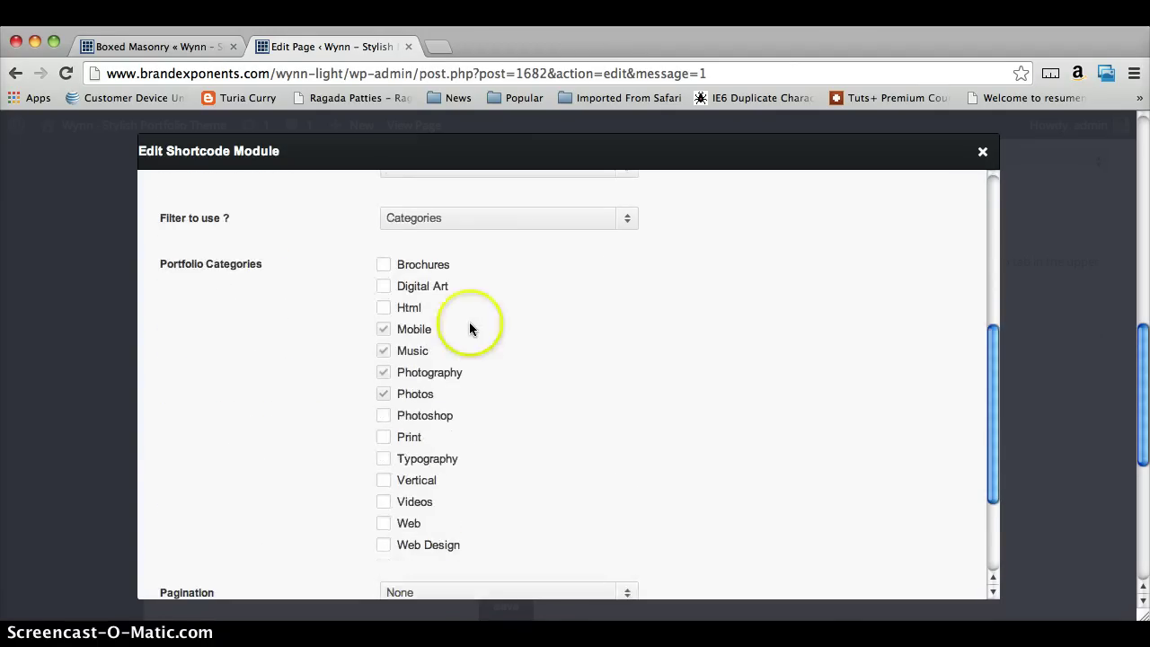
left_click(442, 395)
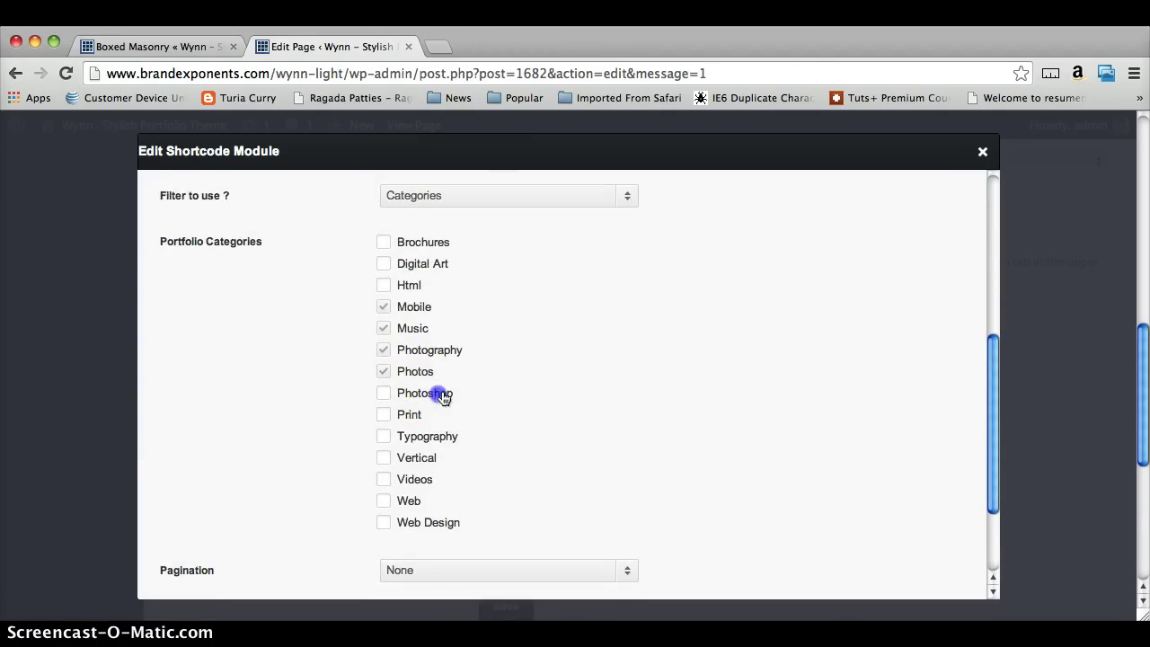
left_click(390, 397)
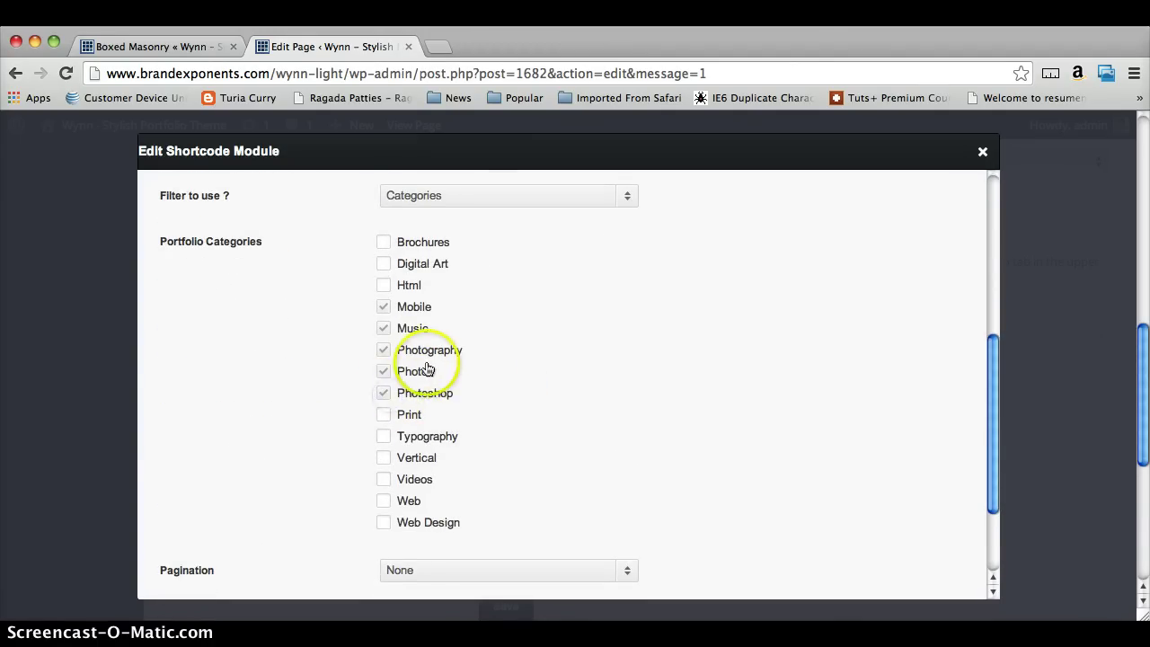
Step: Set the lightbox option for portfolio items to No in the edge-to-edge Portfolio module
scroll(421, 359, "up", 10)
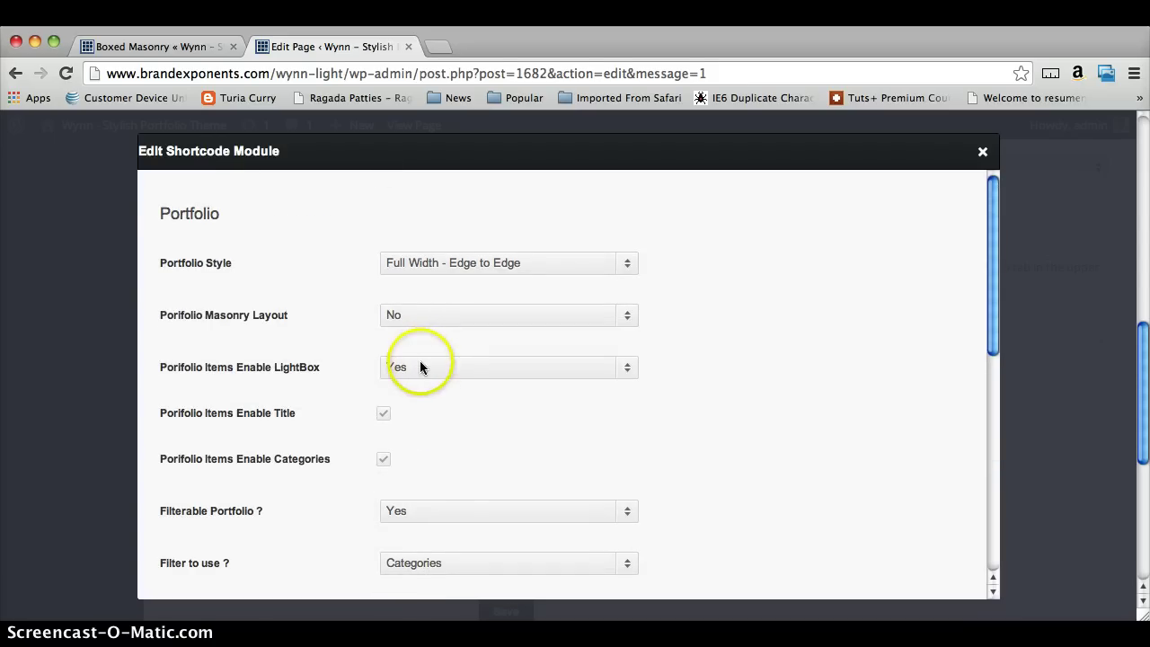
left_click(420, 364)
left_click(412, 382)
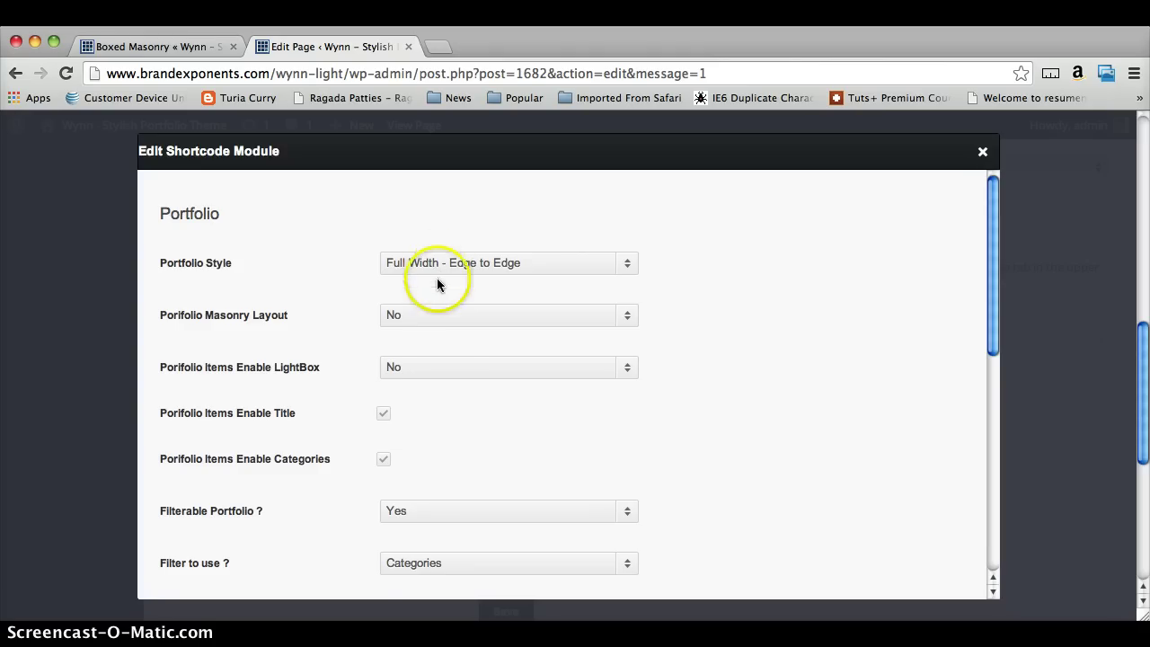
Step: Submit the edge-to-edge Portfolio module settings and update the My Portfolio page
scroll(443, 352, "down", 10)
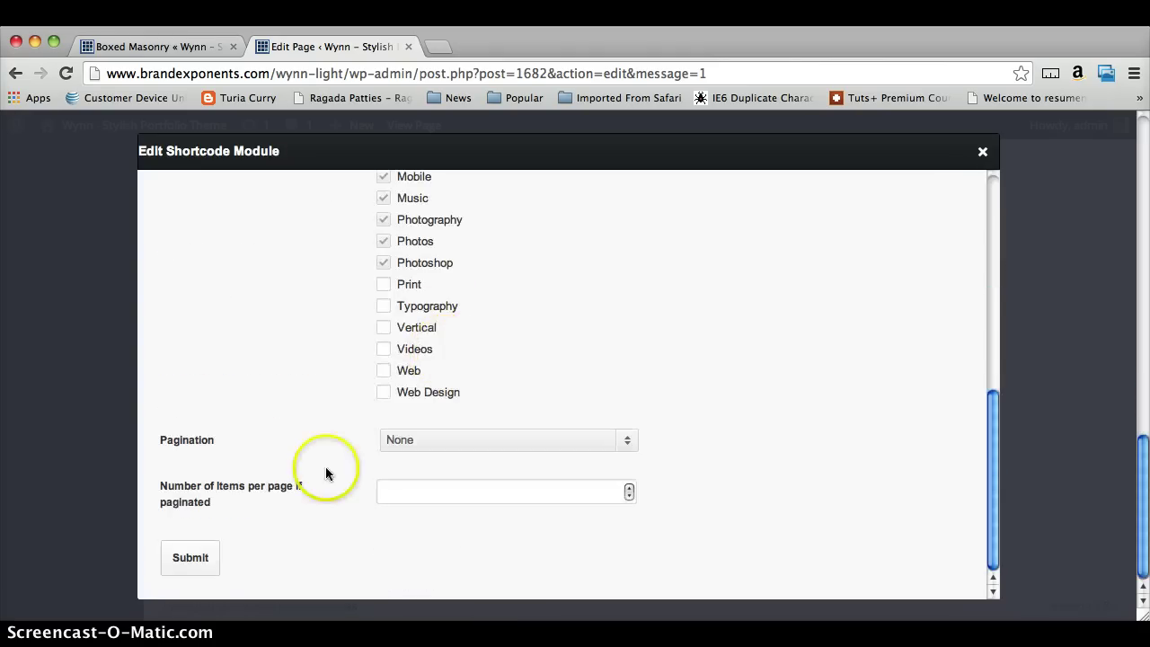
left_click(204, 562)
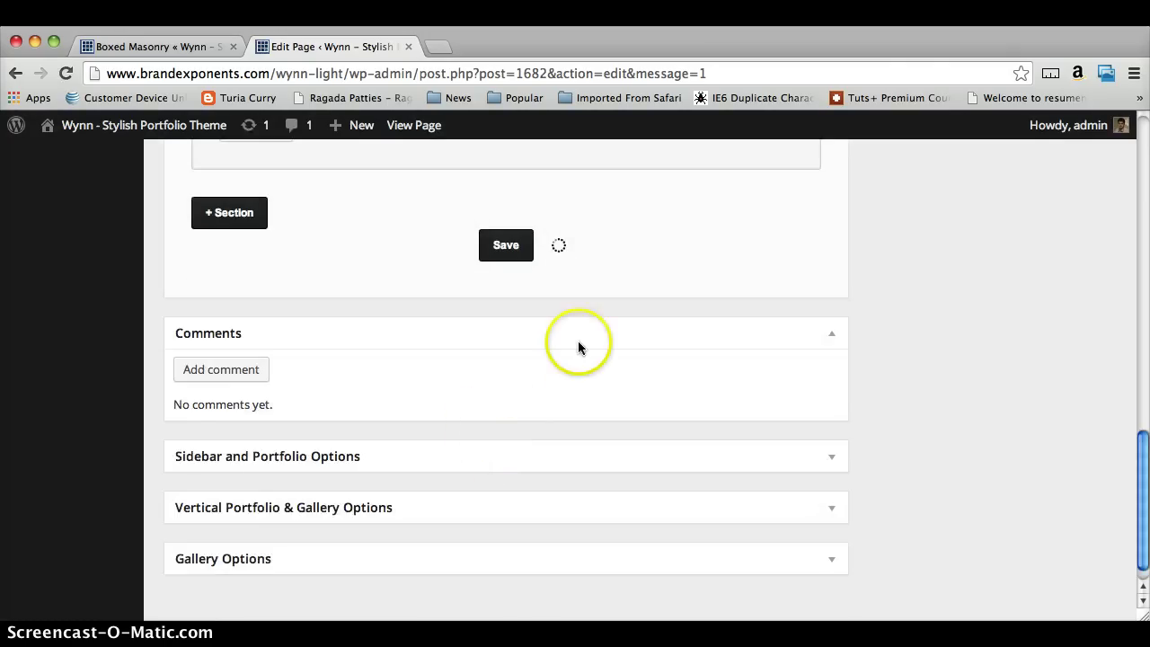
scroll(592, 346, "up", 10)
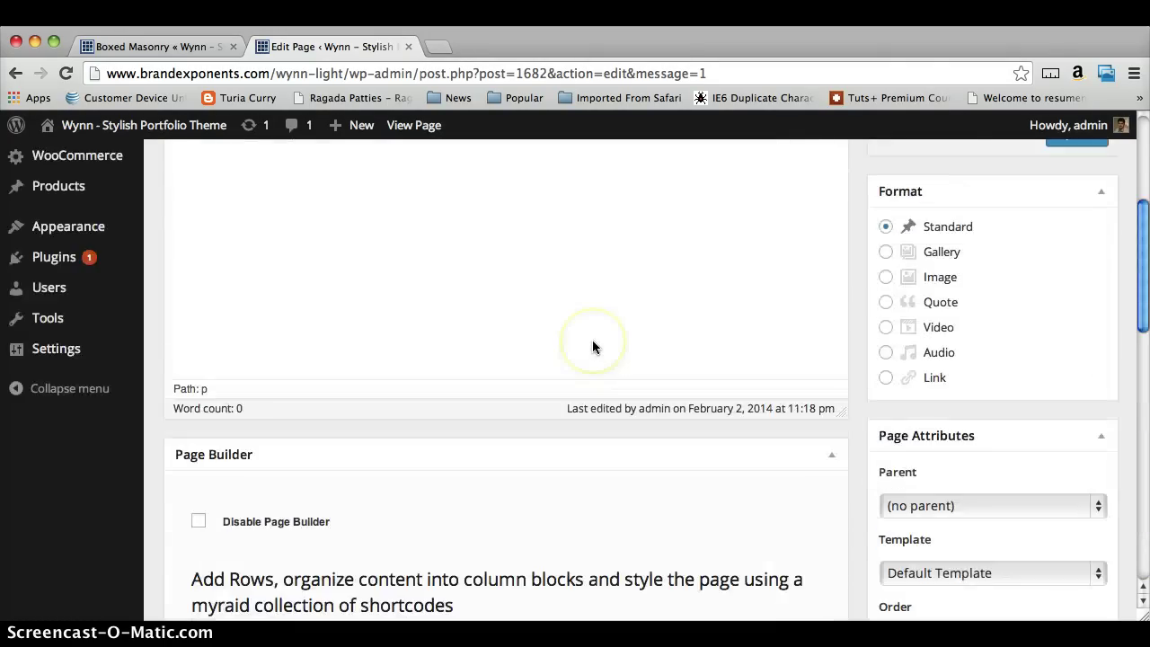
scroll(592, 347, "up", 4)
left_click(1075, 440)
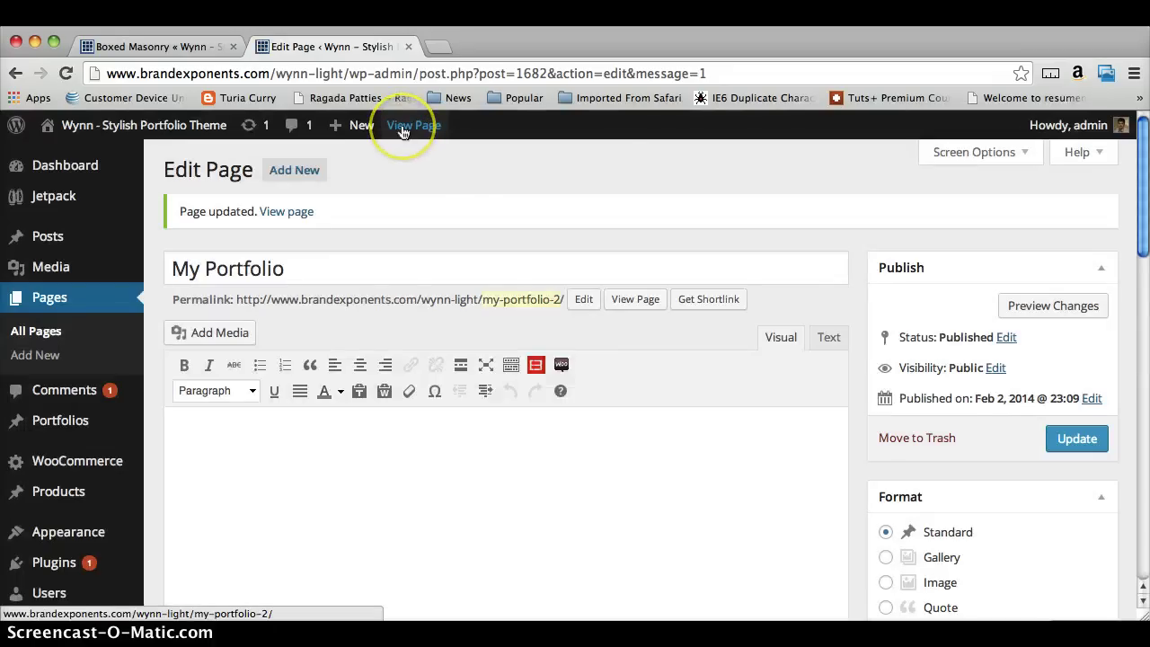
Step: Open the live My Portfolio page in a new tab and examine the full-width edge-to-edge portfolio grid
right_click(403, 128)
left_click(419, 135)
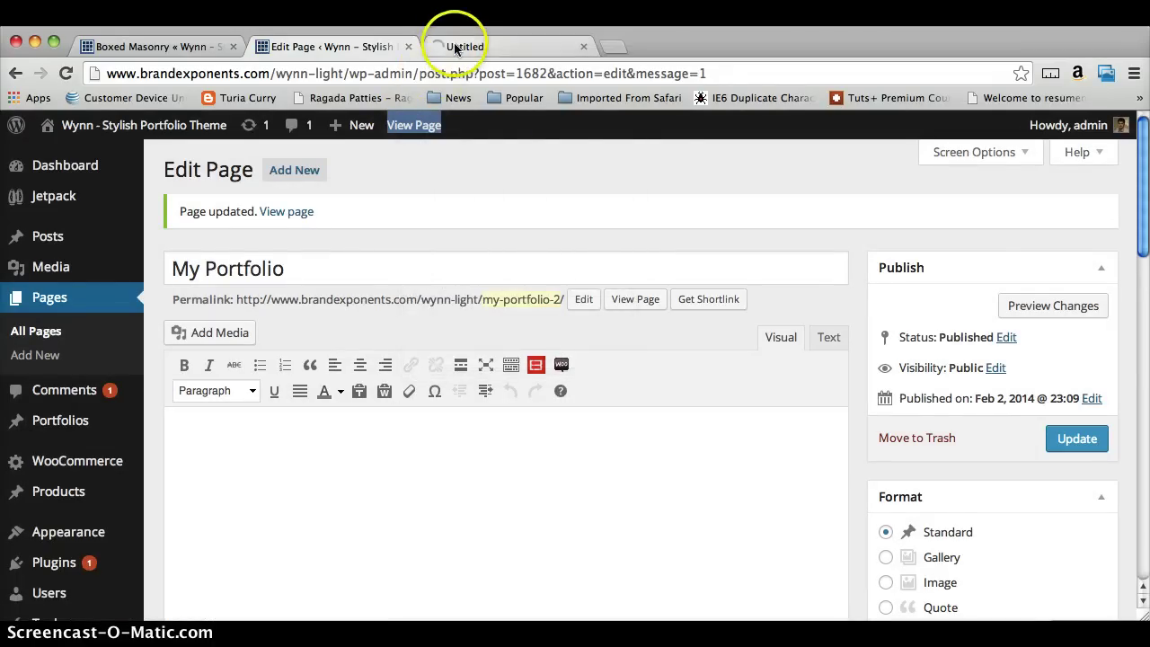
left_click(455, 49)
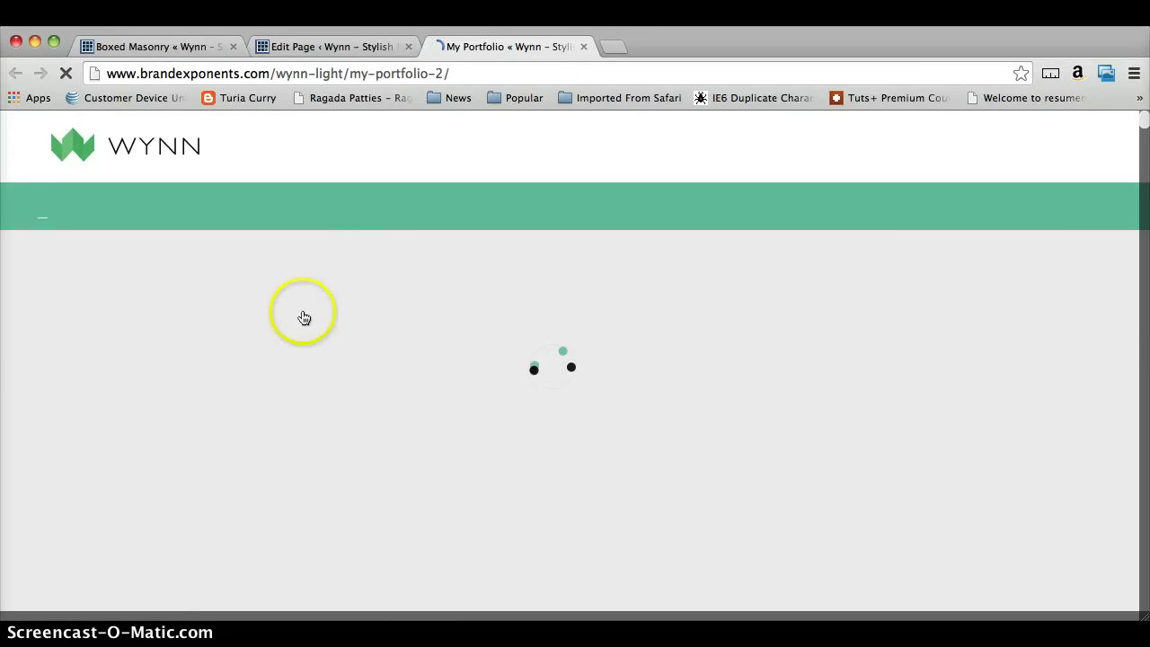
scroll(304, 319, "down", 10)
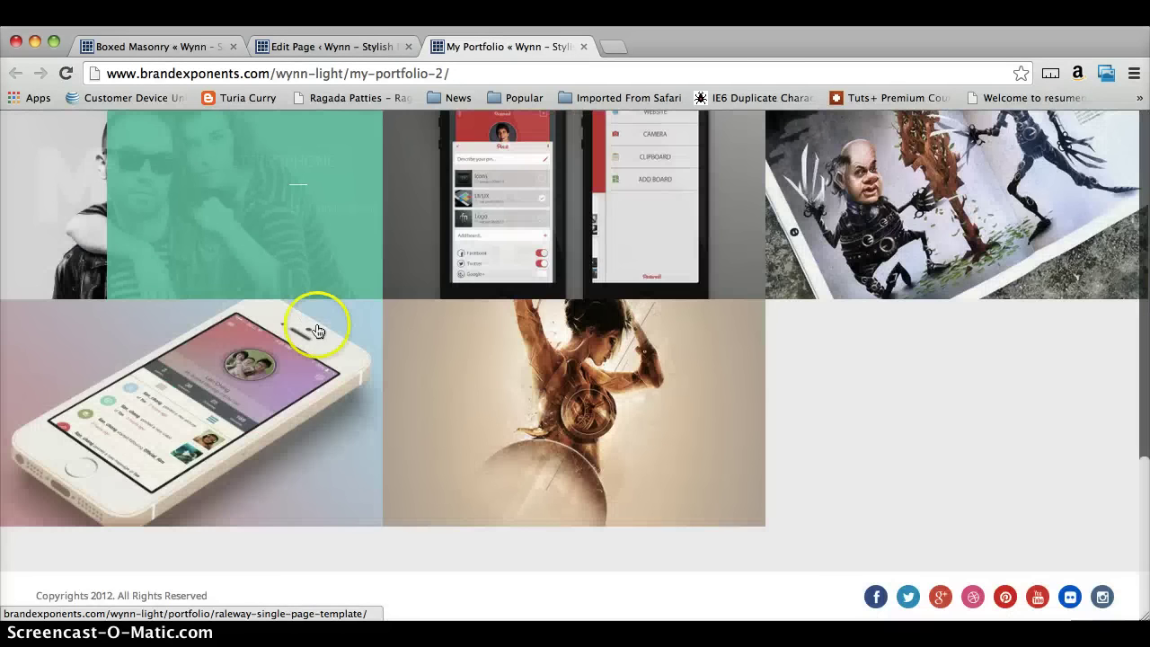
scroll(316, 331, "up", 10)
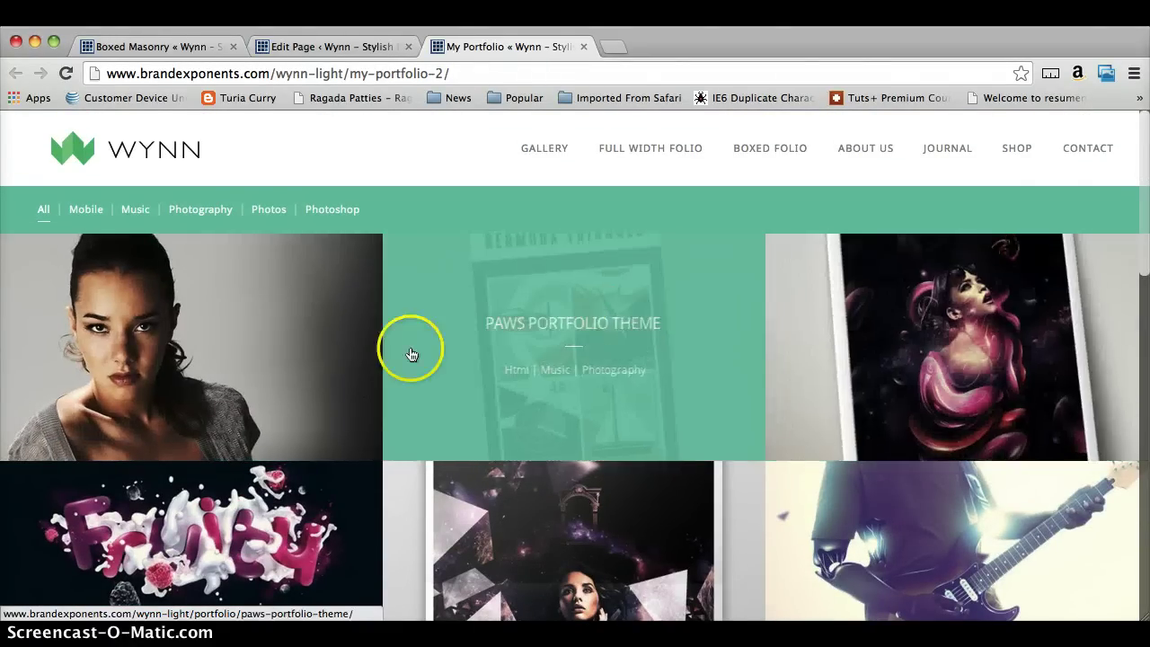
scroll(495, 416, "down", 5)
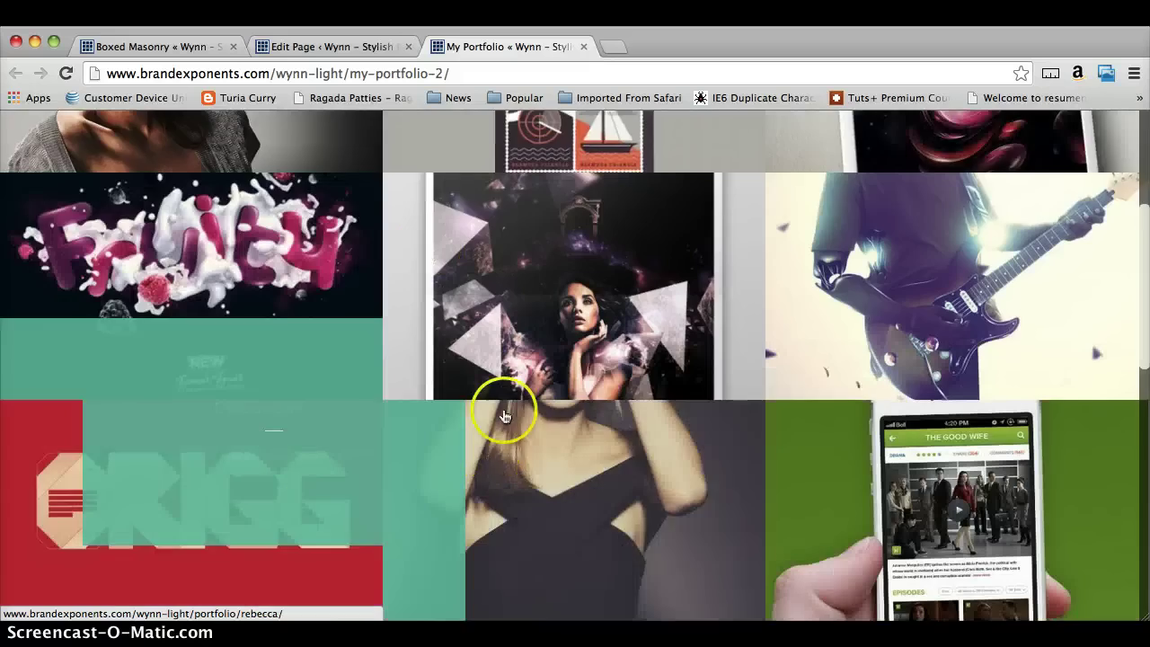
scroll(868, 391, "down", 8)
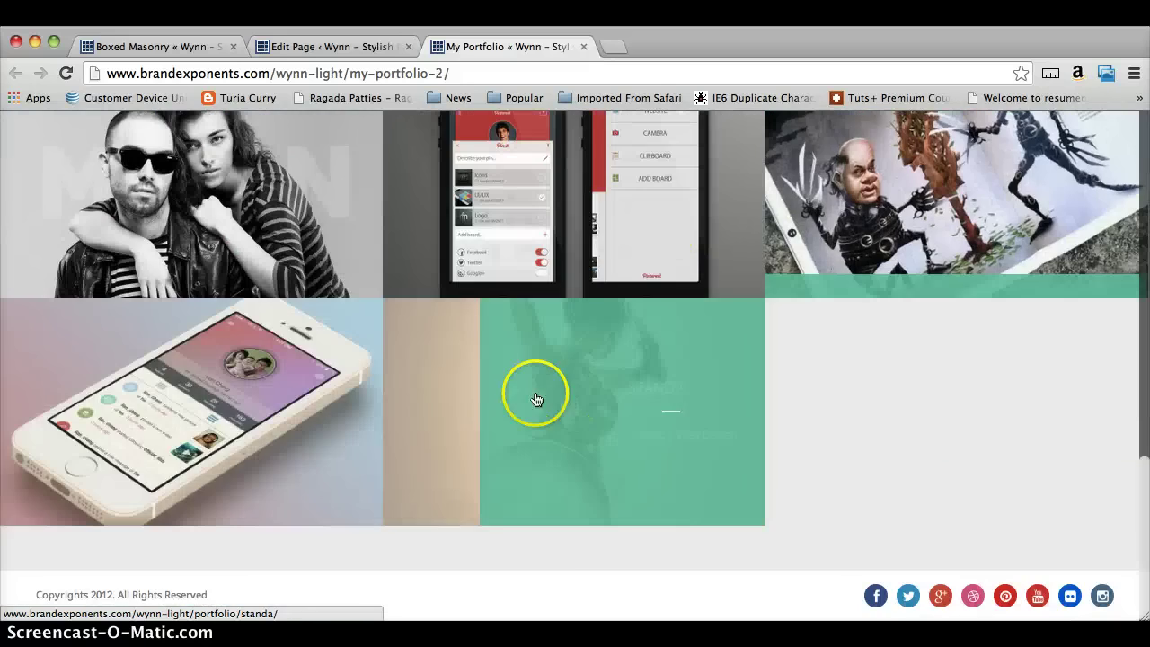
scroll(377, 388, "up", 15)
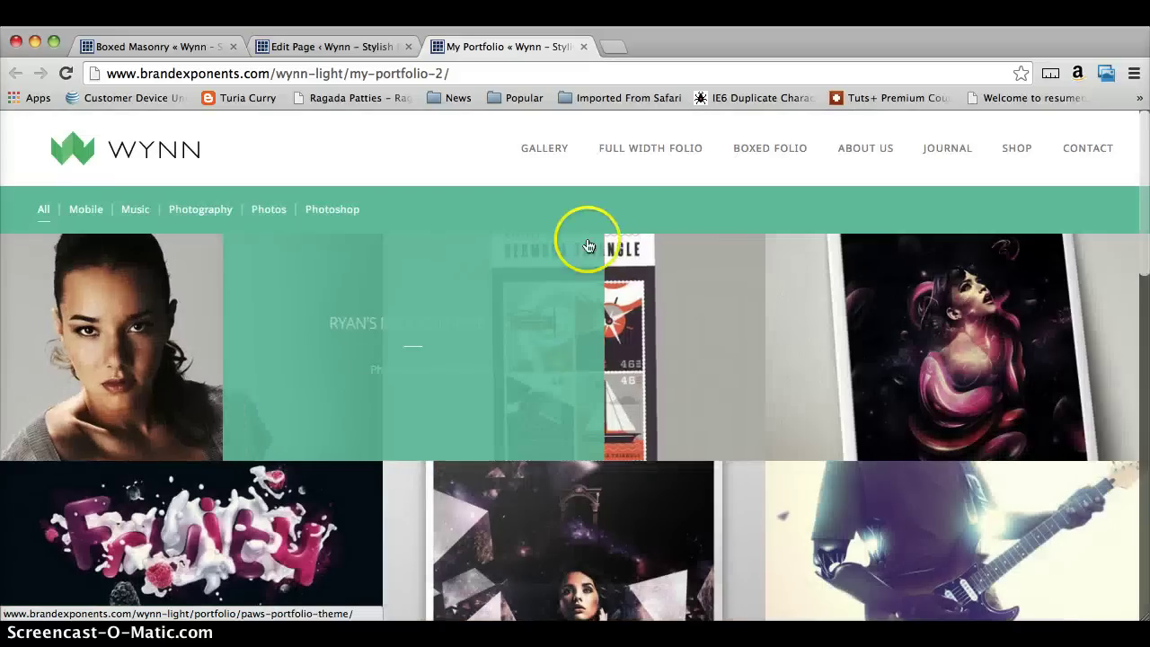
Step: Examine the theme's Full Width – Masonry demo page and open the Full Width – Lightbox demo for comparison
mouse_move(653, 150)
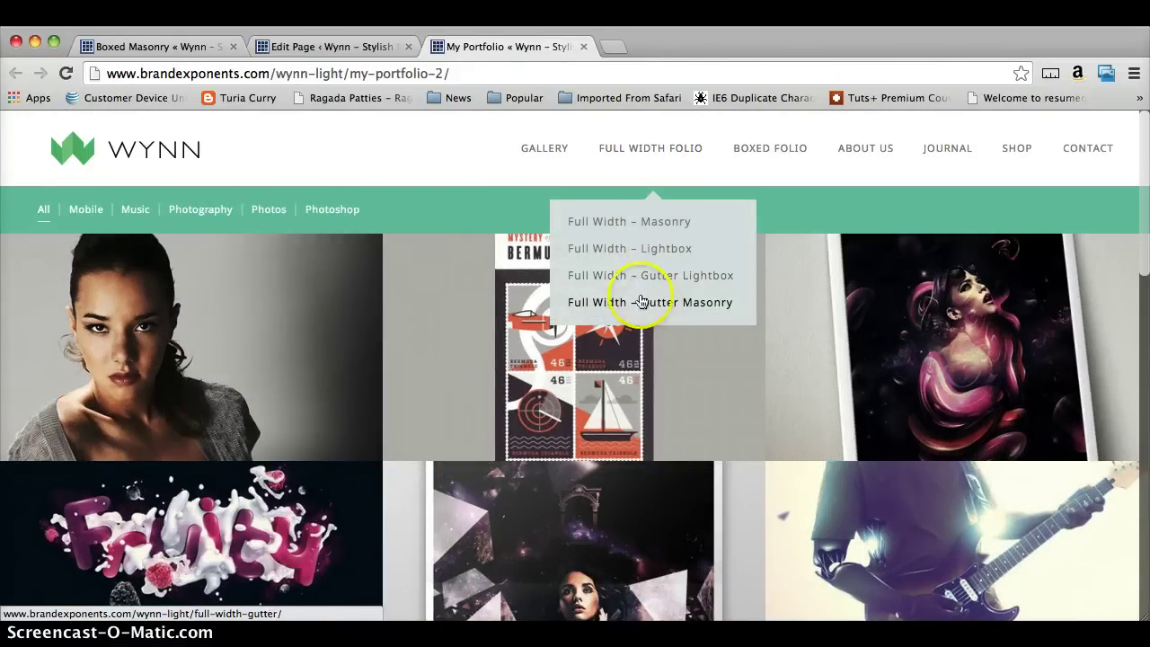
left_click(634, 228)
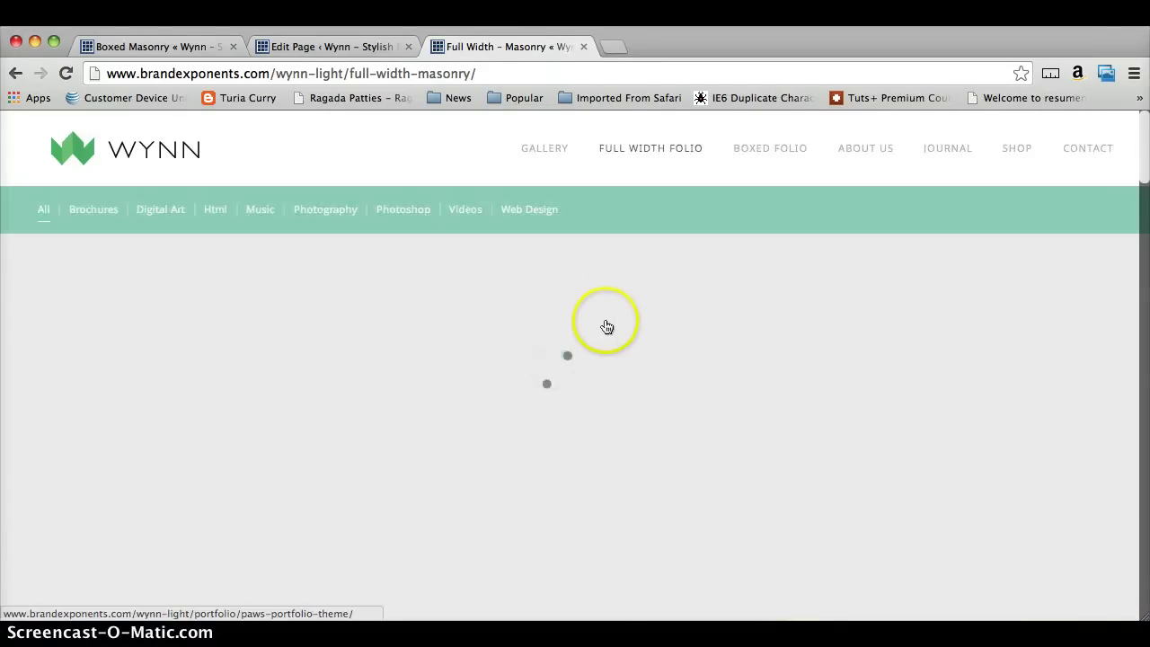
scroll(609, 300, "down", 3)
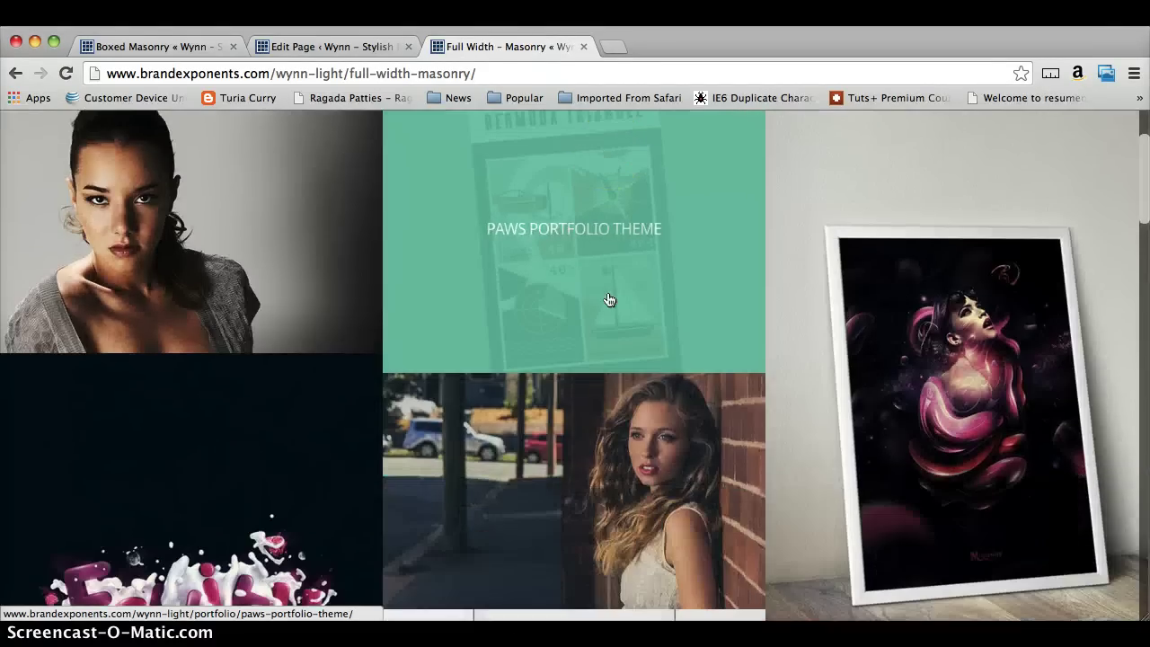
scroll(783, 341, "down", 5)
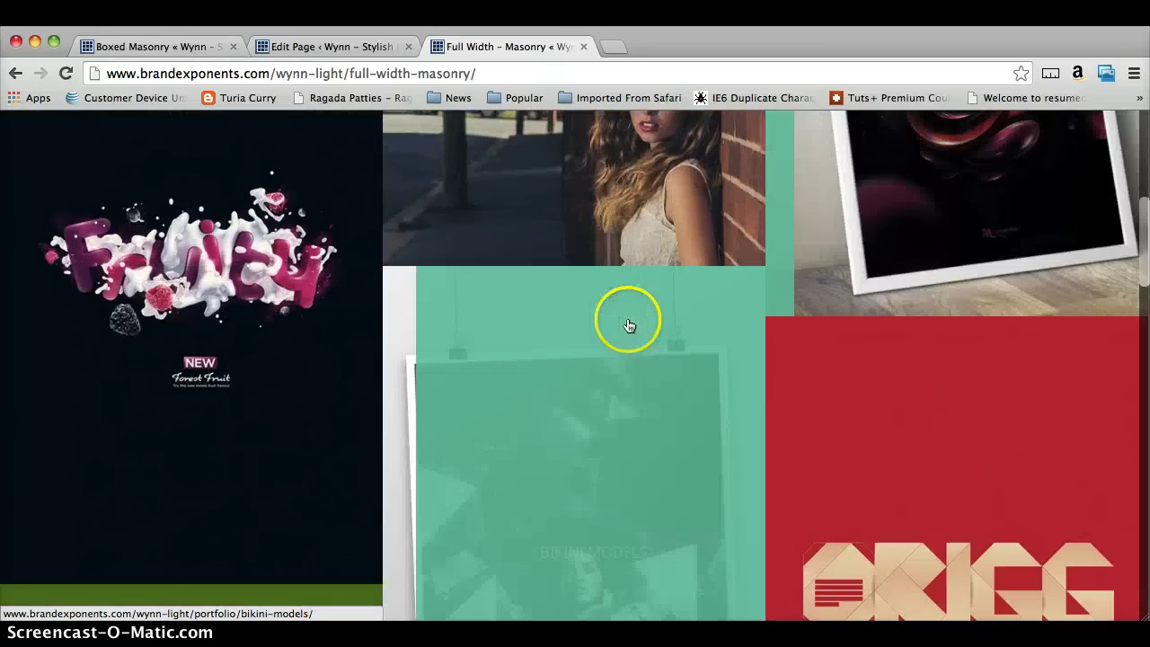
scroll(675, 331, "up", 10)
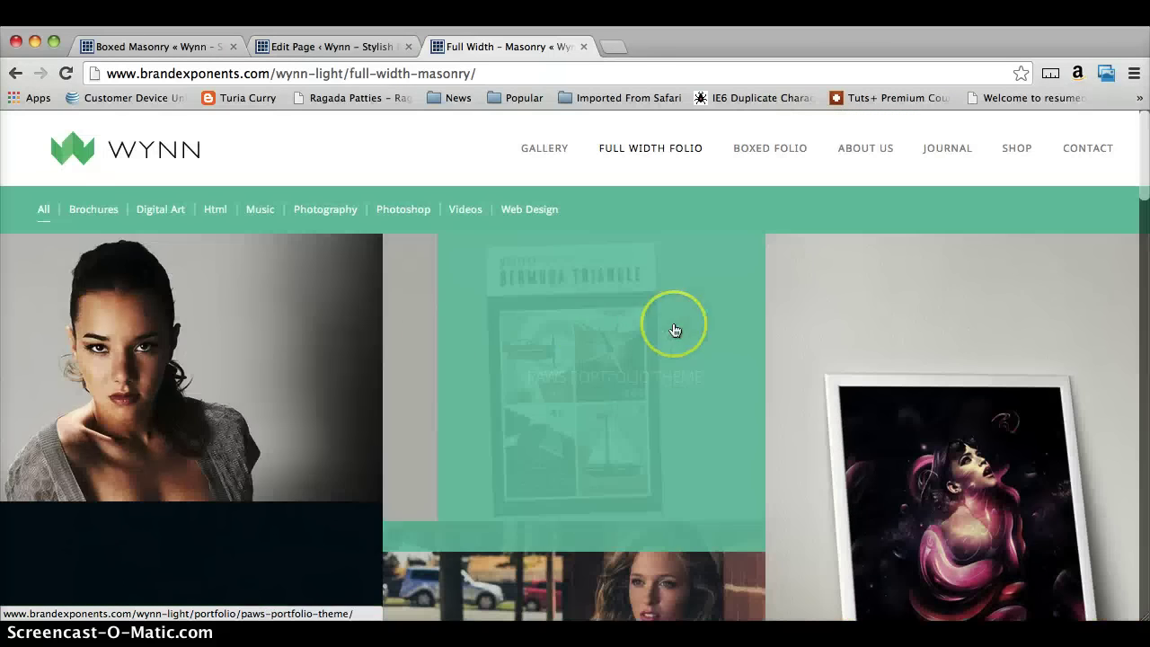
mouse_move(648, 149)
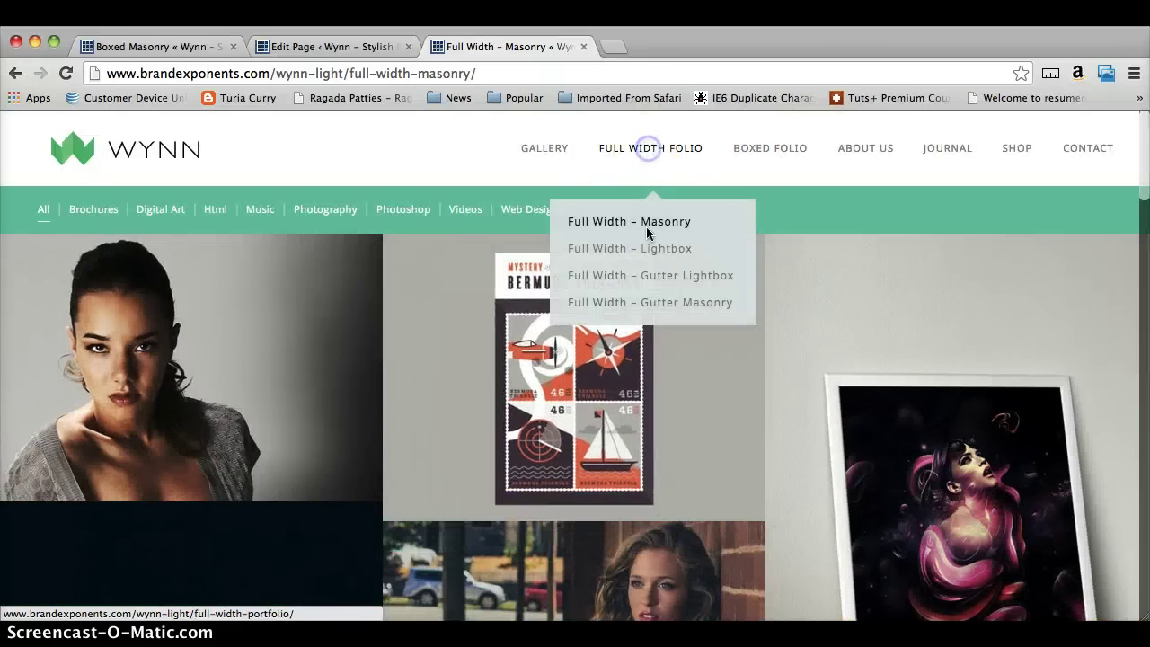
left_click(648, 249)
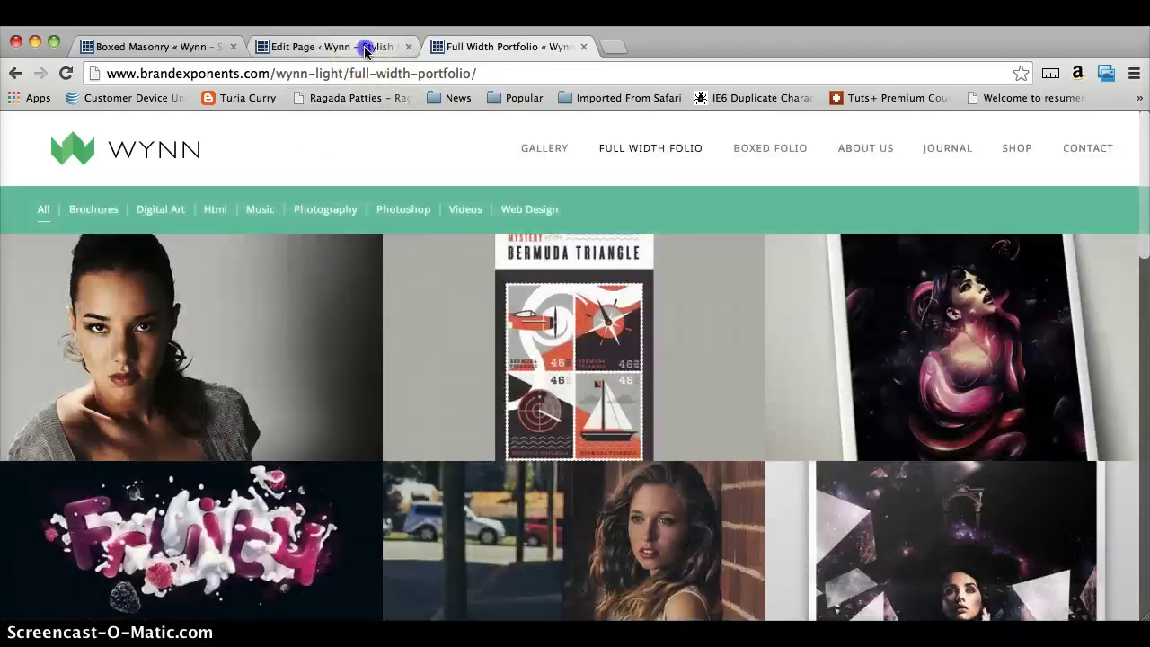
Step: Return to the My Portfolio editing tab and check the available page templates, keeping Default Template
left_click(364, 45)
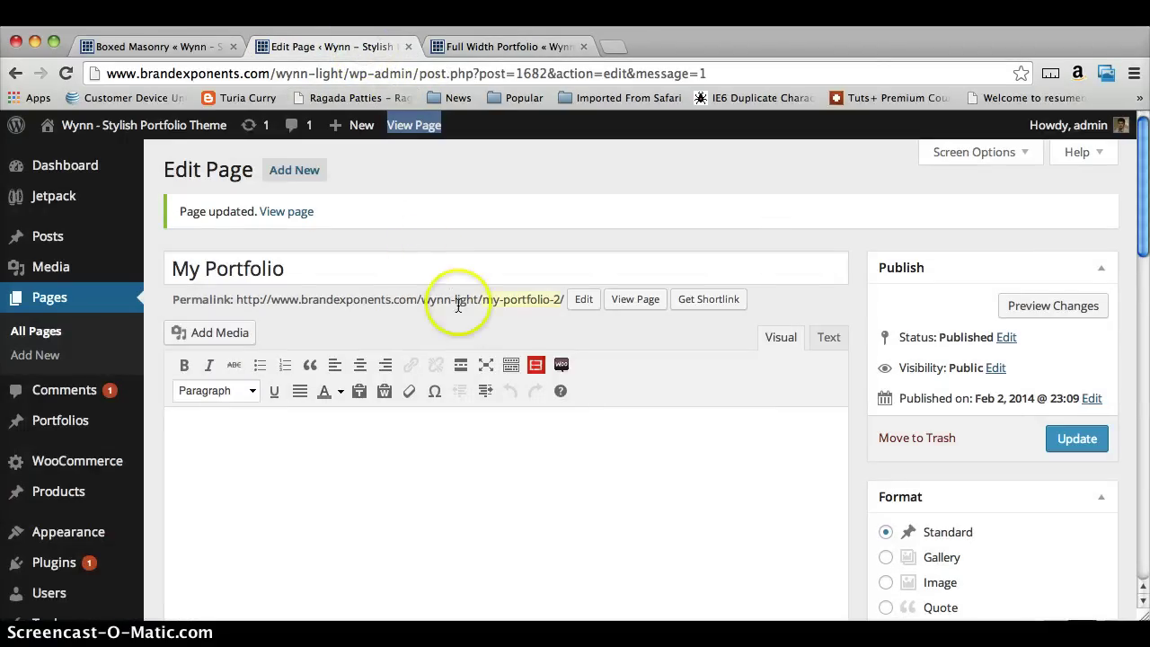
scroll(464, 318, "down", 3)
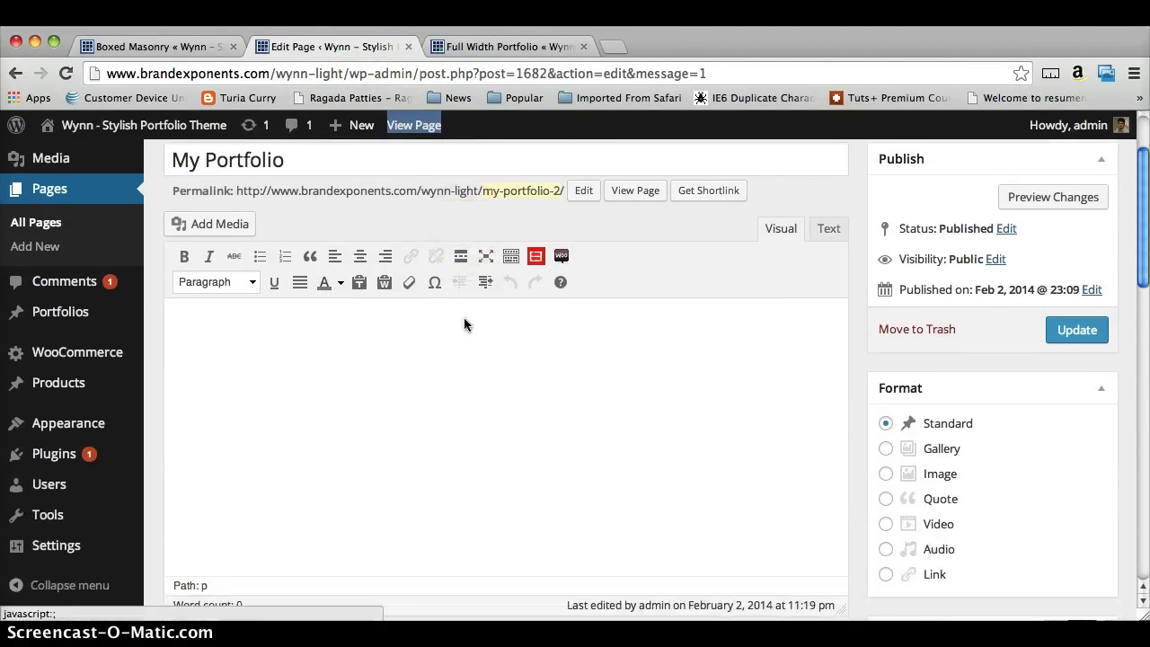
scroll(464, 319, "down", 15)
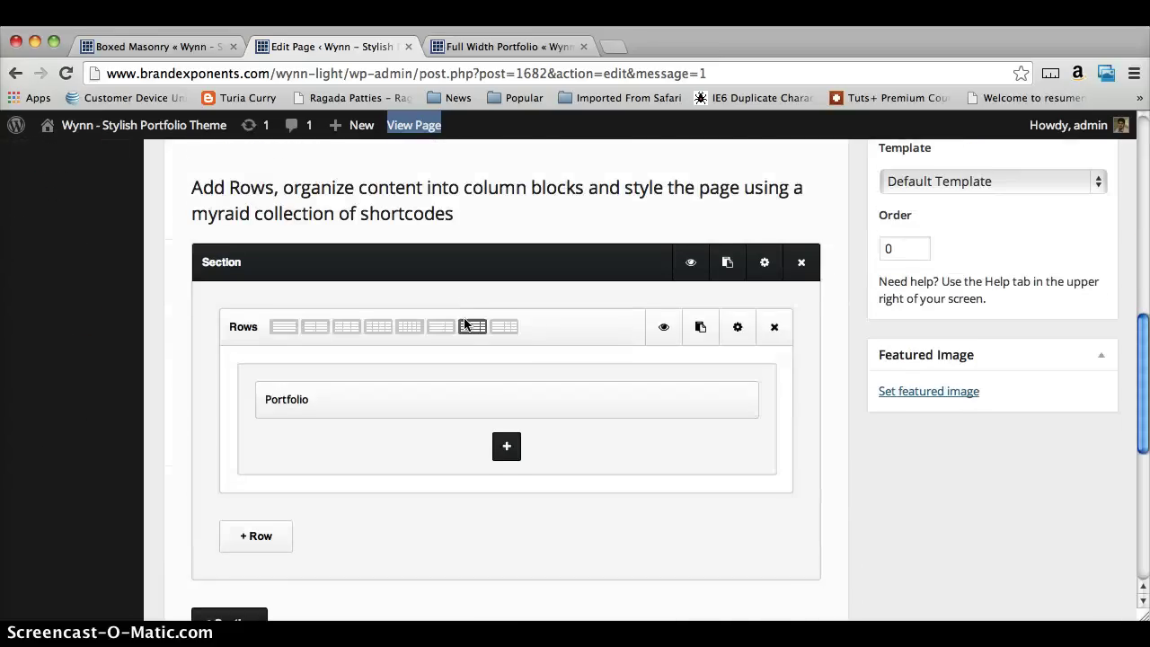
scroll(464, 323, "down", 3)
mouse_move(660, 334)
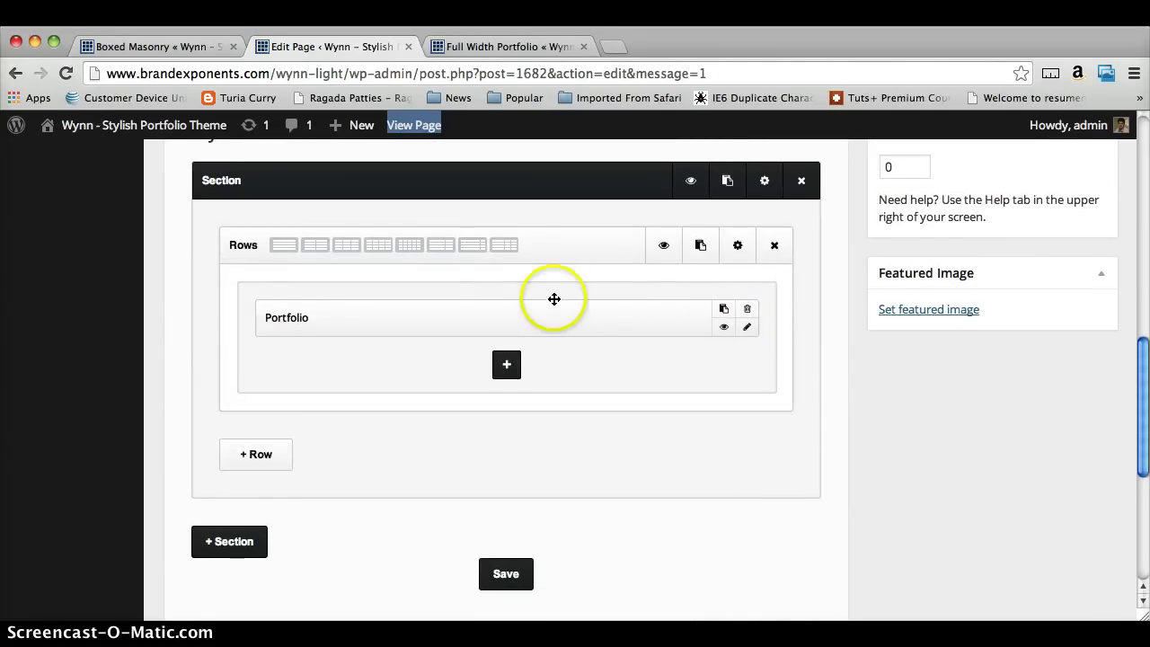
scroll(553, 298, "up", 20)
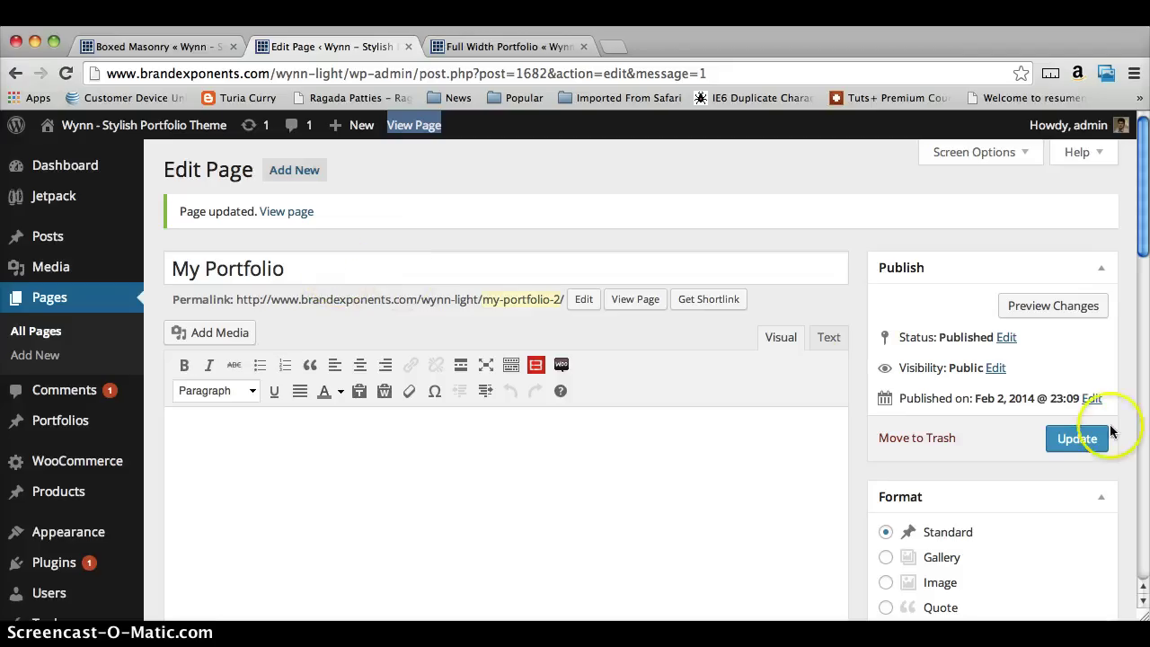
scroll(1038, 425, "down", 10)
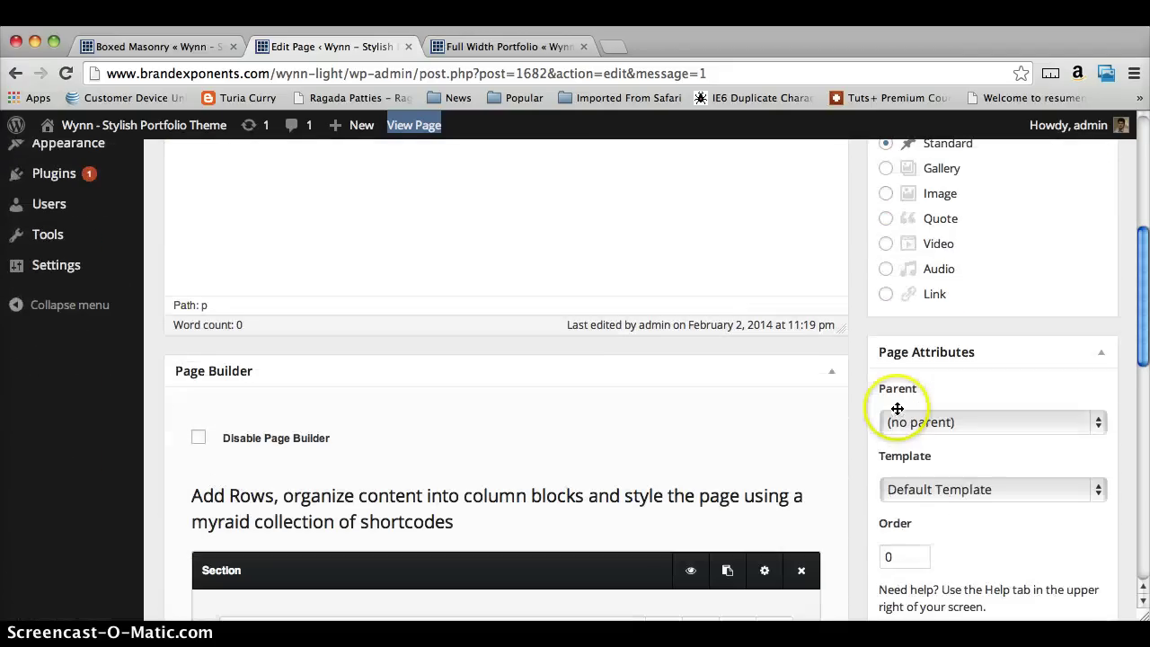
scroll(860, 480, "down", 4)
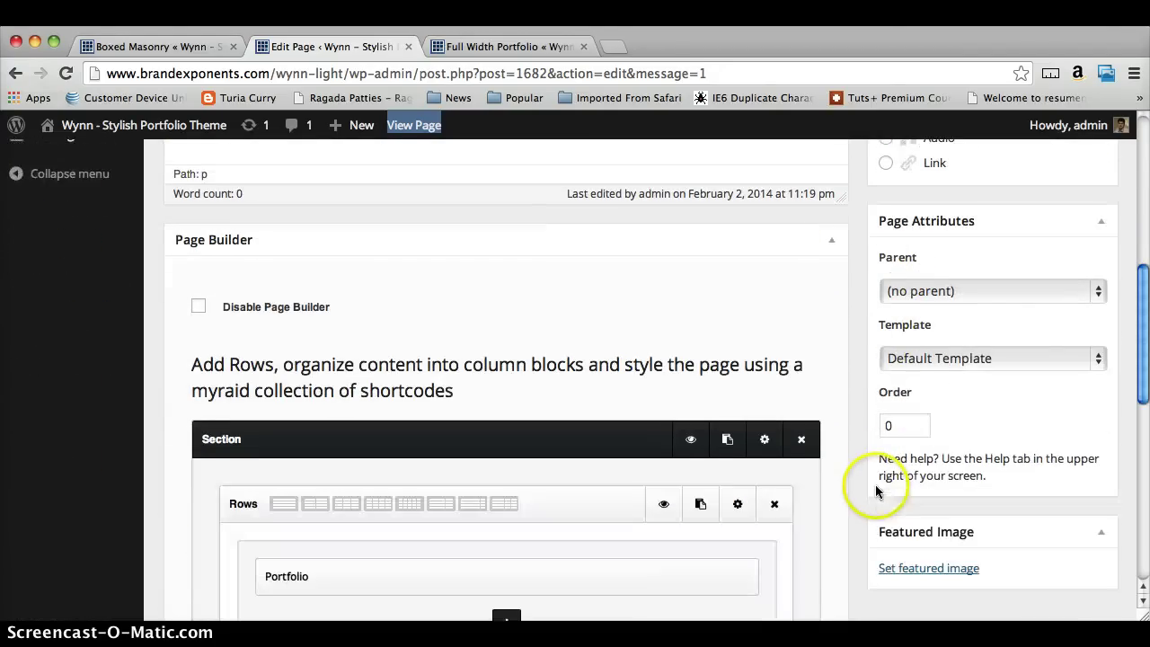
left_click(895, 339)
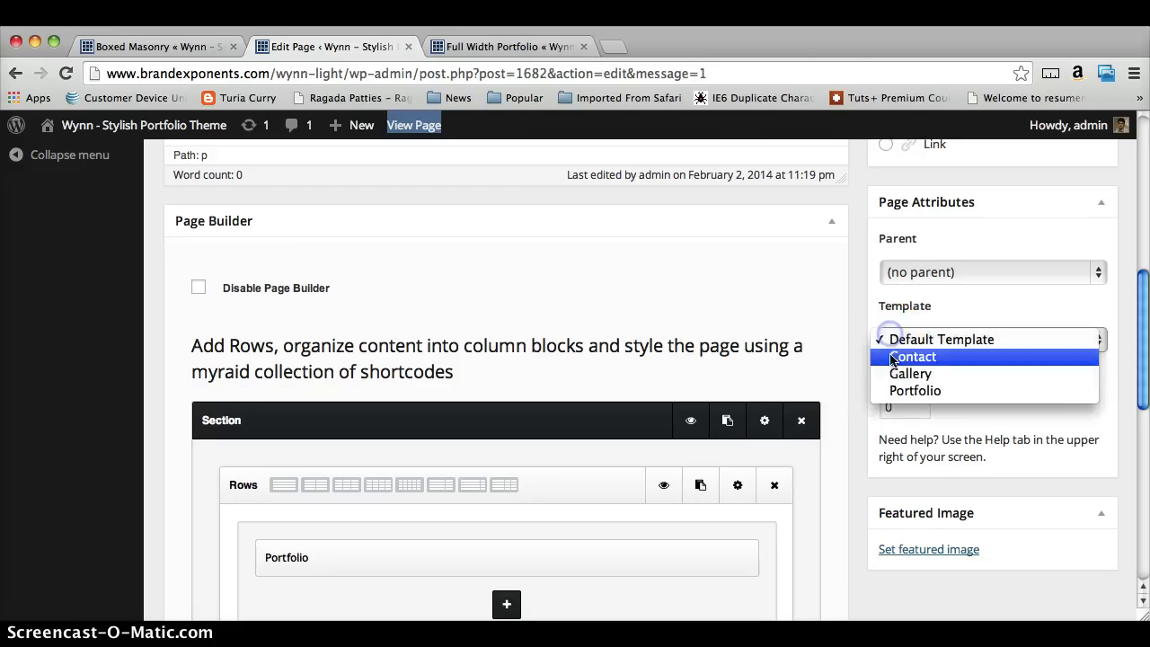
left_click(897, 340)
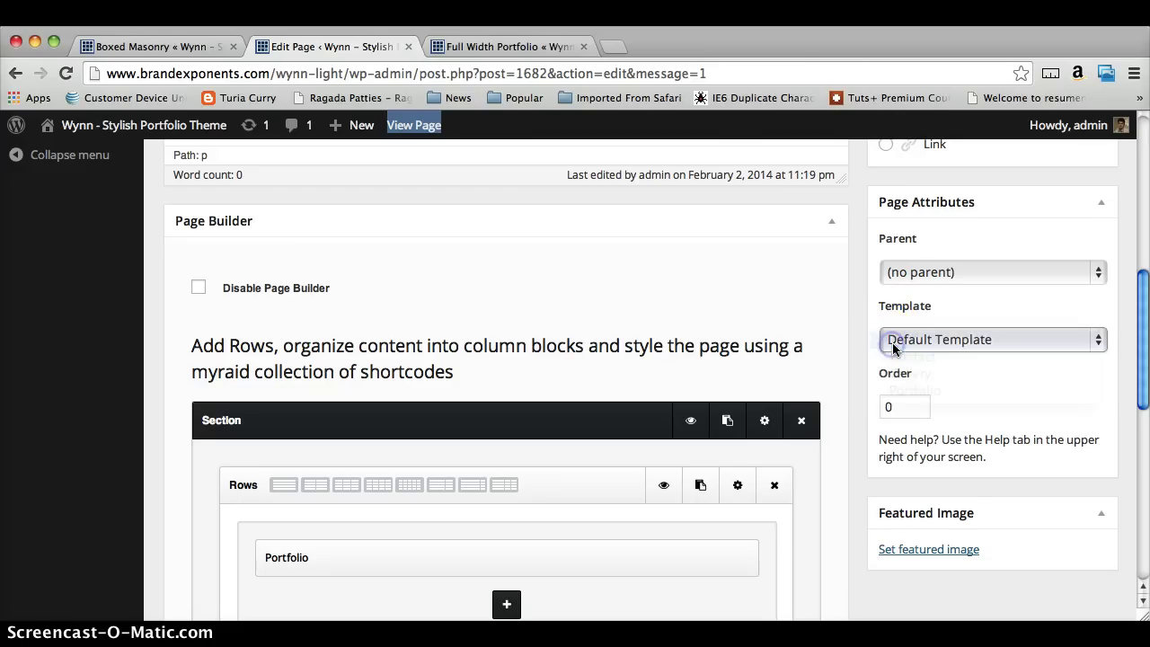
Step: Browse the page builder's modules for the row without adding one, and open the existing Portfolio module's settings
scroll(900, 341, "down", 1)
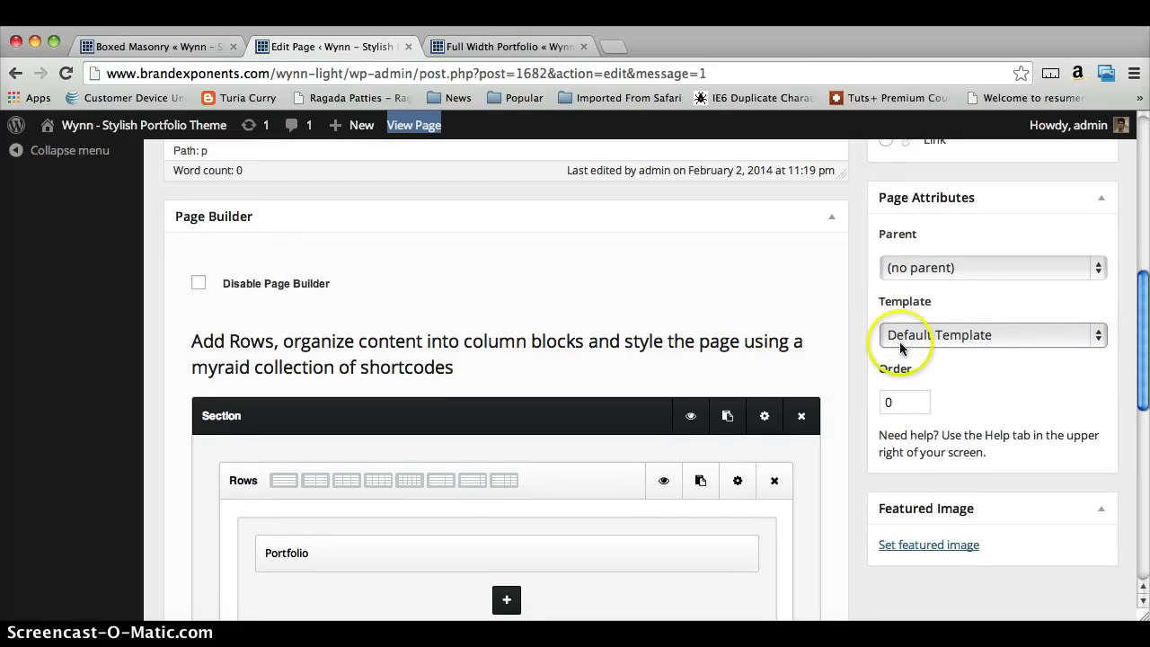
scroll(899, 341, "down", 3)
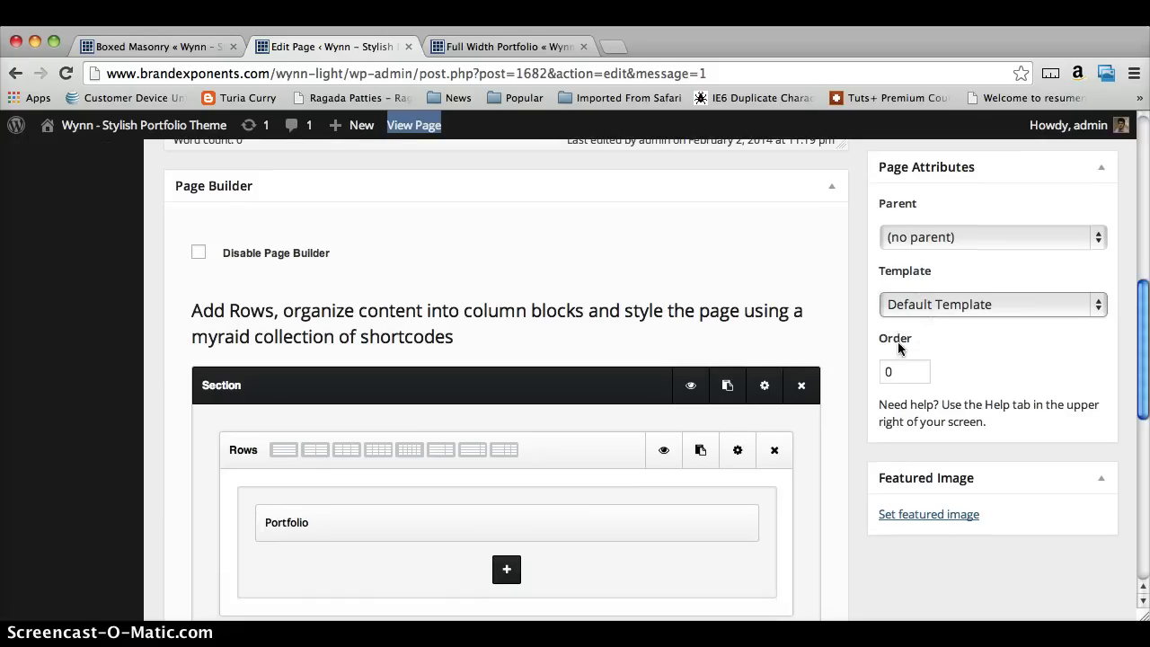
scroll(899, 342, "down", 3)
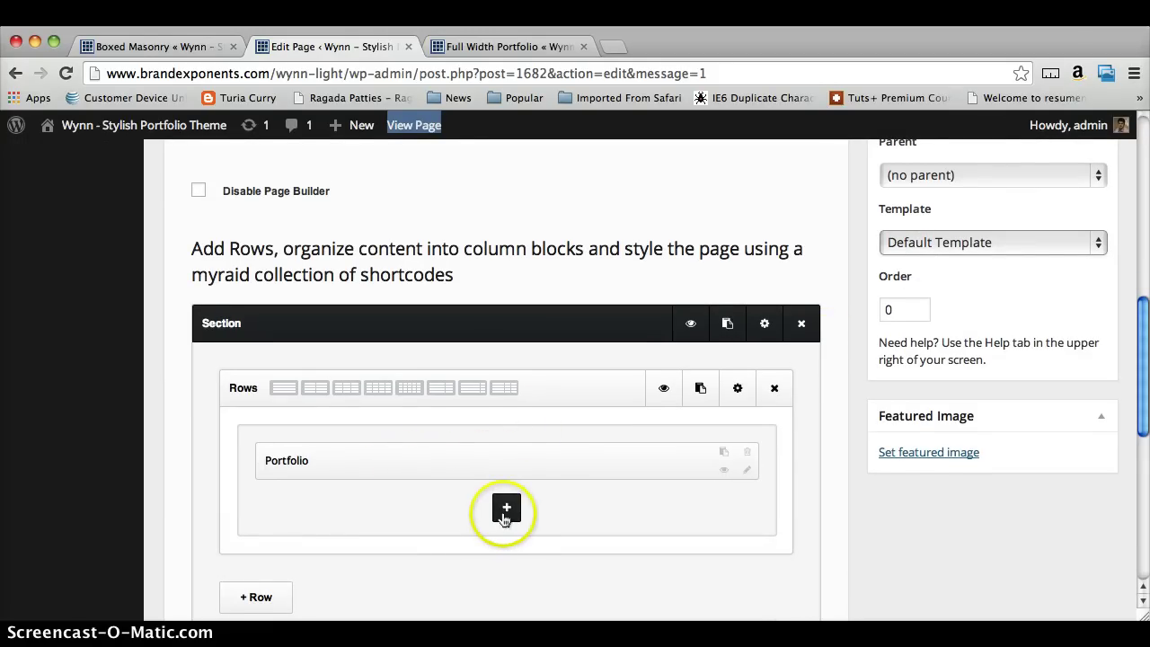
scroll(505, 519, "down", 3)
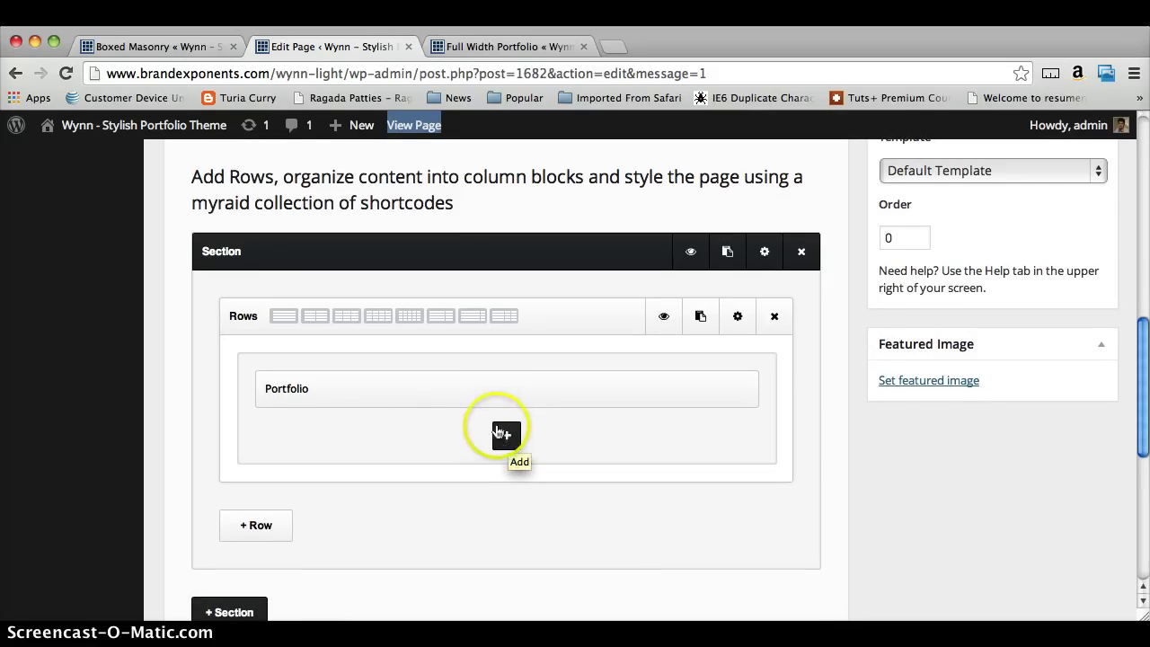
left_click(507, 438)
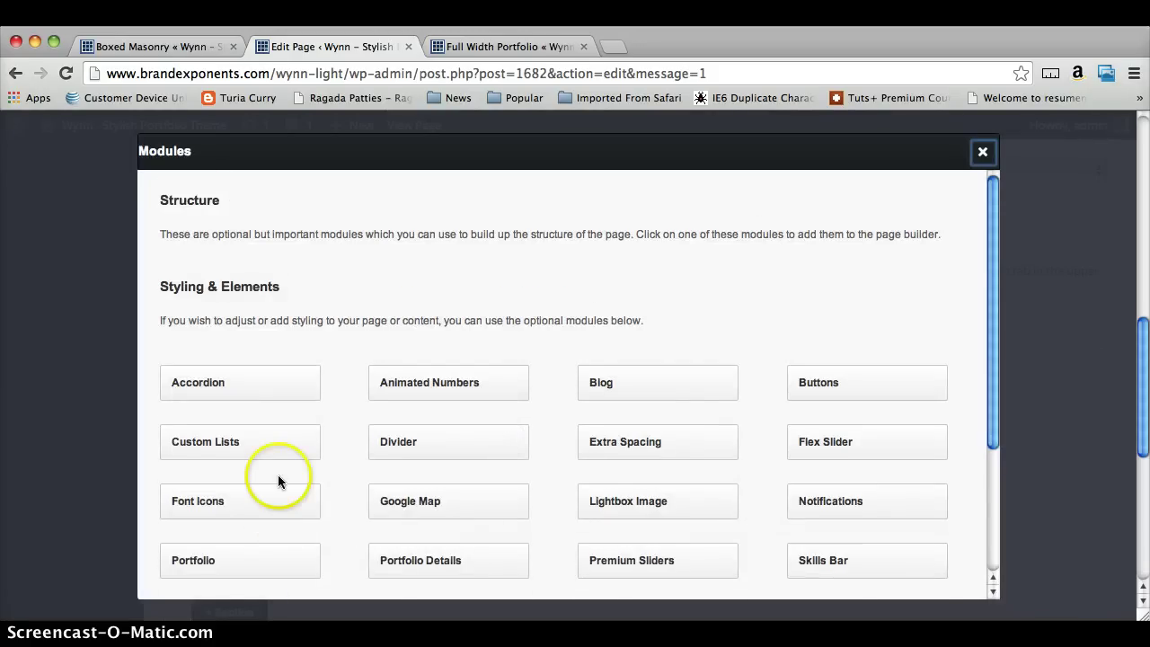
scroll(278, 475, "down", 3)
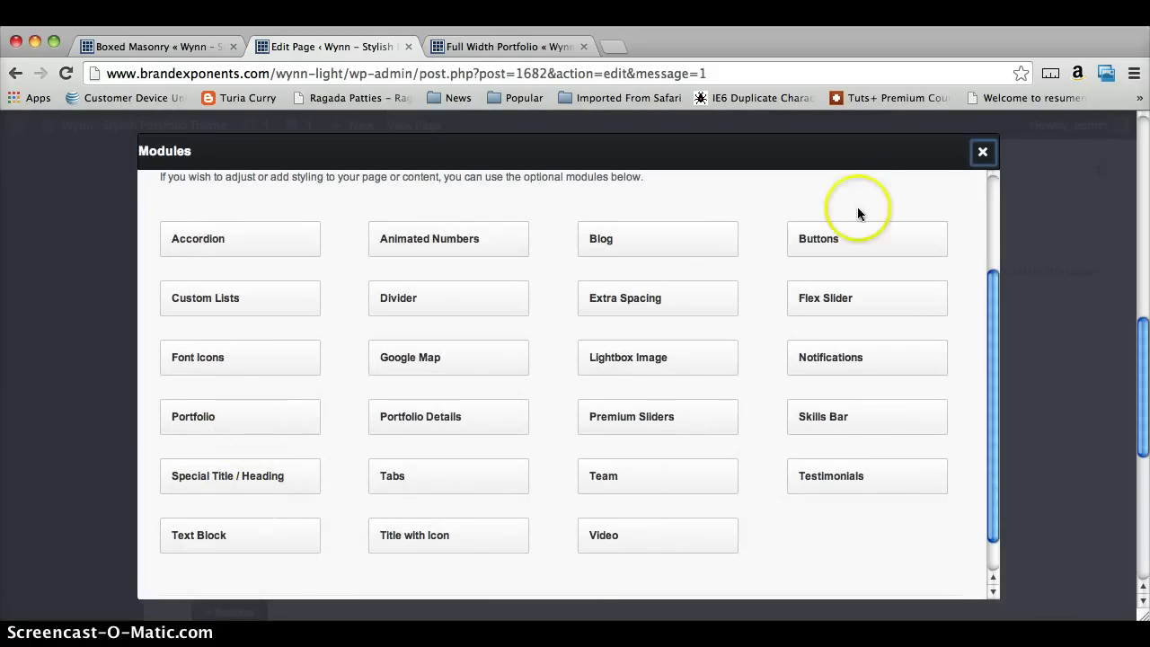
left_click(982, 152)
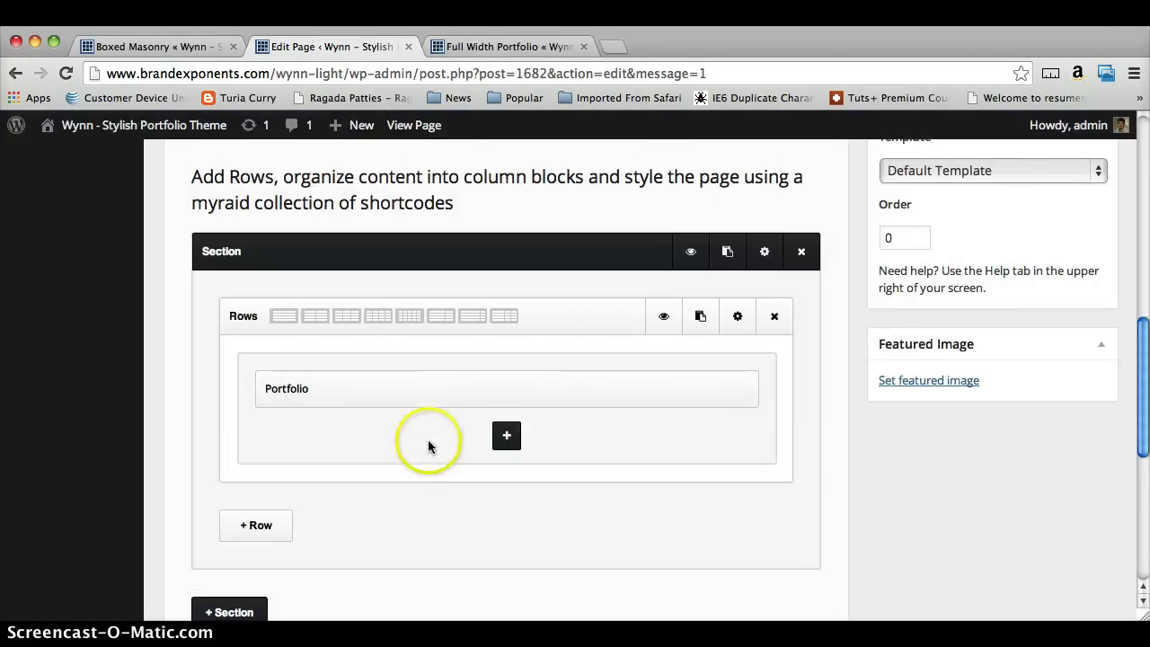
left_click(745, 400)
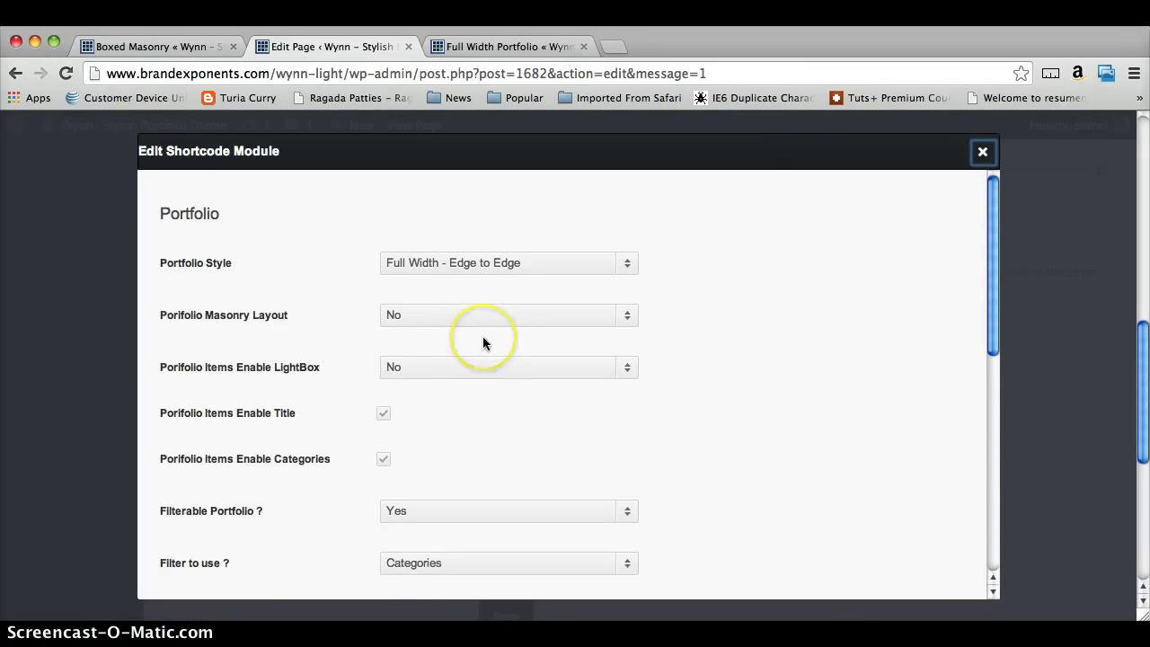
Step: Look over the Portfolio module's settings and check the available portfolio styles, keeping Full Width - Edge to Edge
scroll(483, 340, "down", 10)
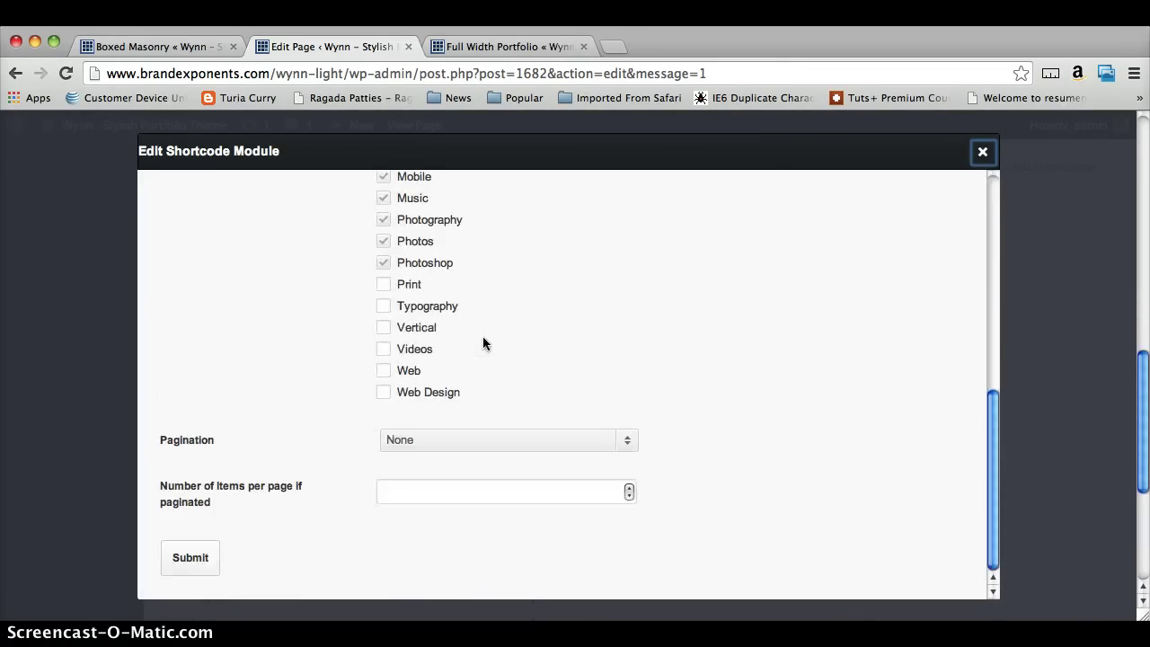
scroll(484, 342, "up", 10)
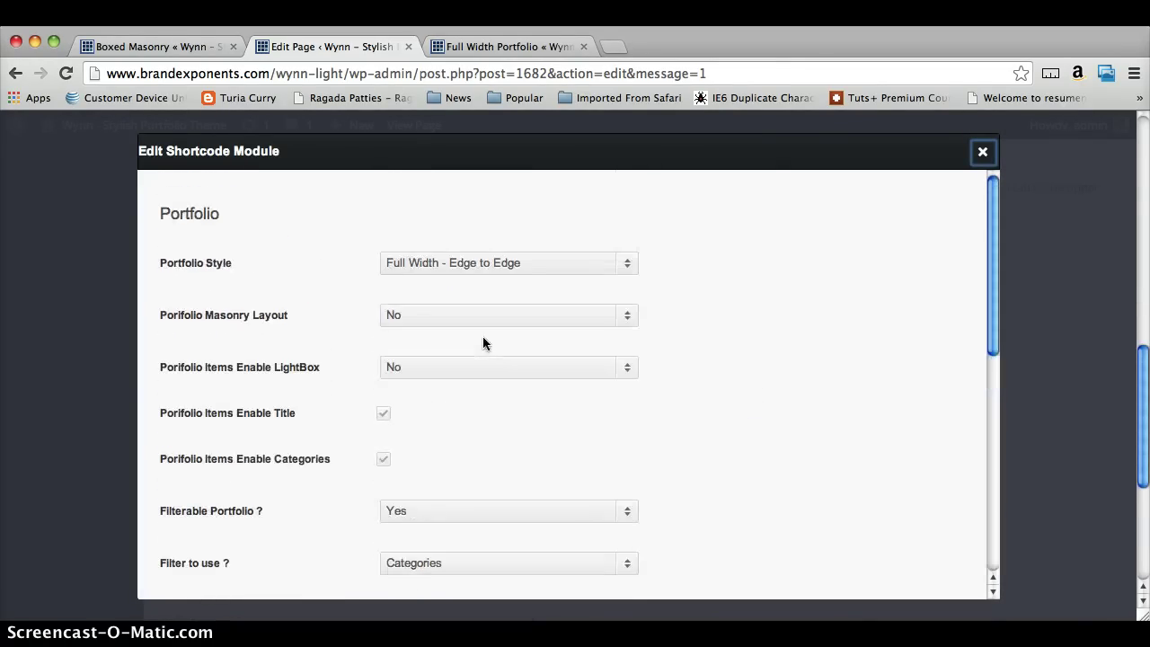
left_click(472, 263)
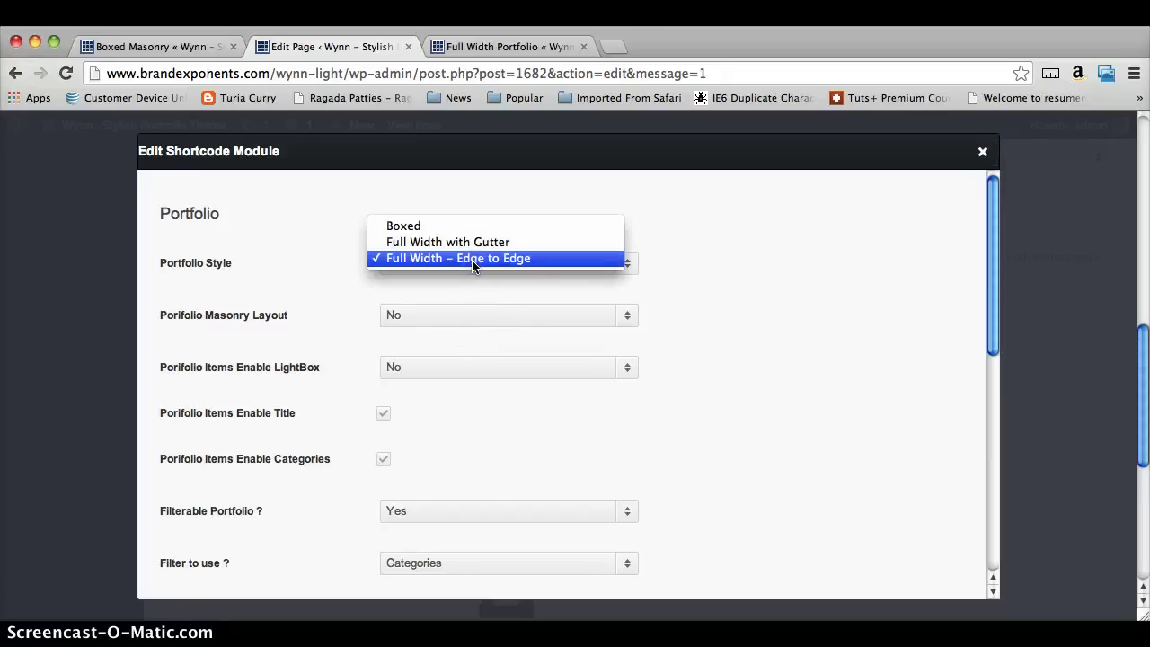
left_click(415, 231)
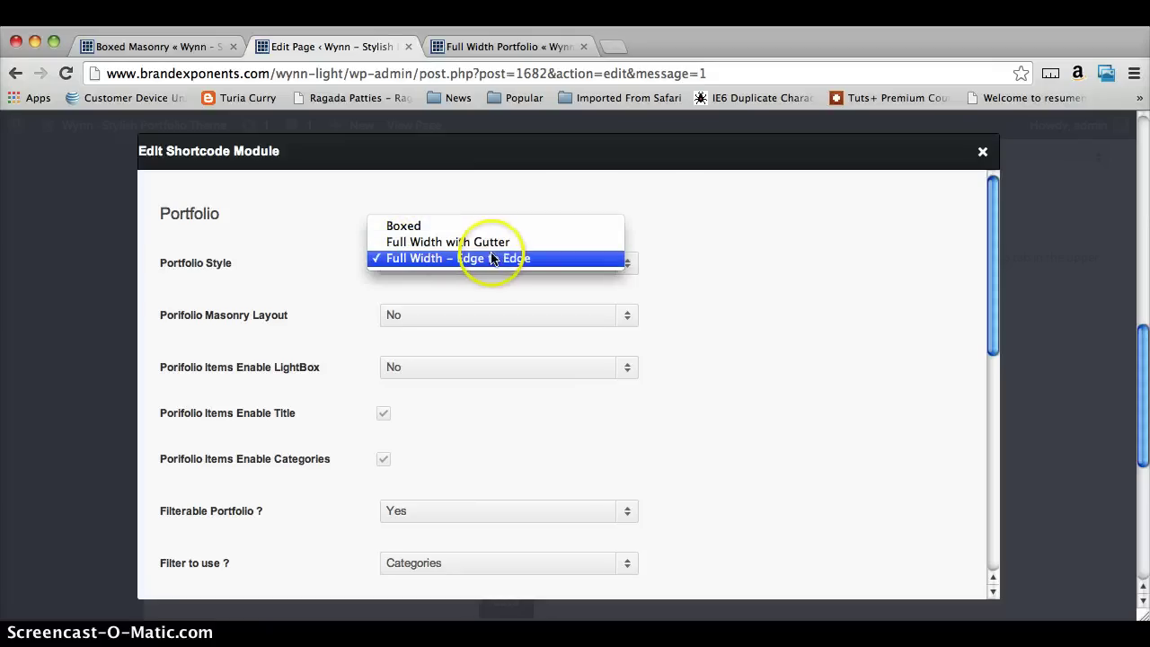
left_click(724, 281)
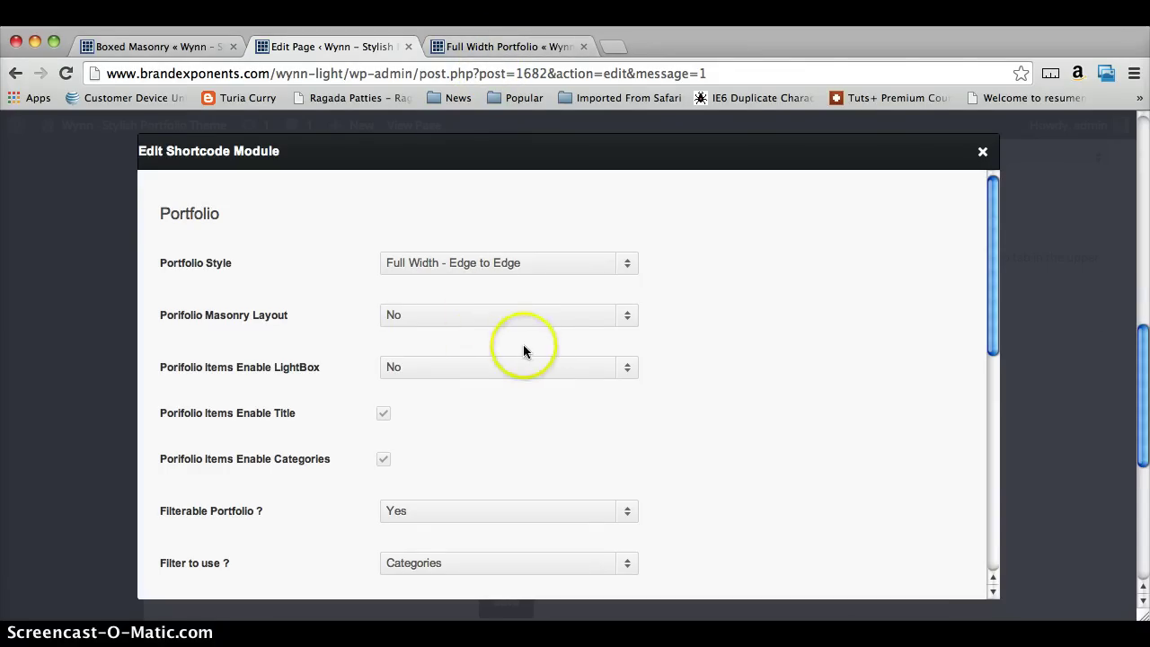
Step: Review the module's masonry, lightbox, title, filter and portfolio category options, and close the settings without submitting
scroll(512, 348, "down", 1)
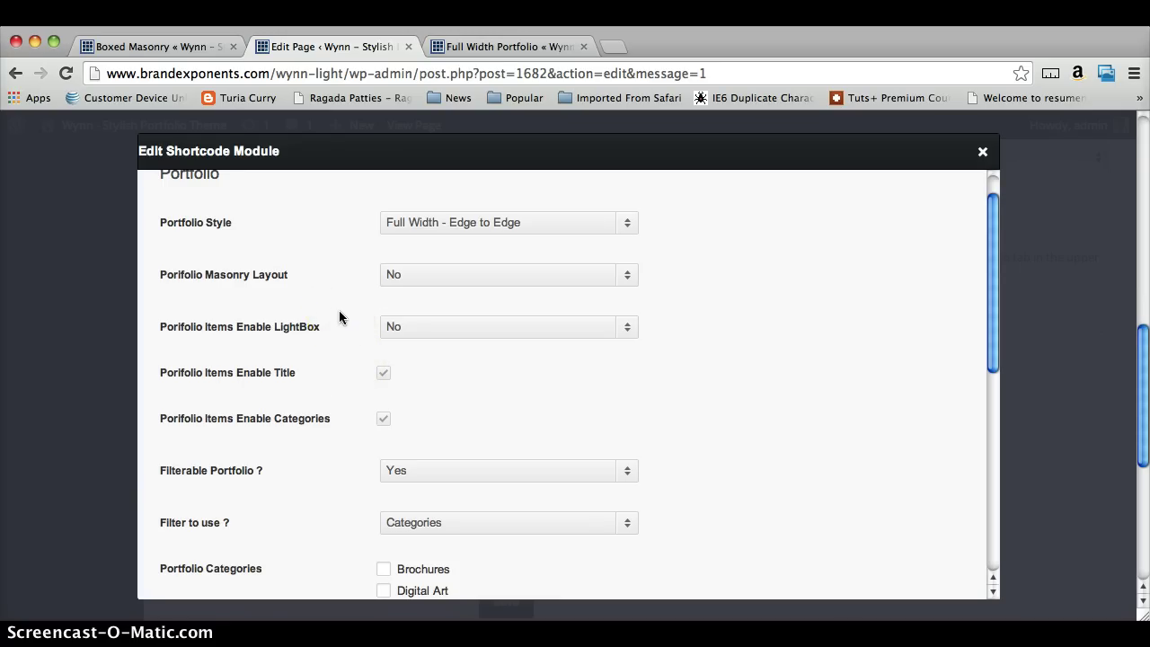
scroll(341, 320, "down", 3)
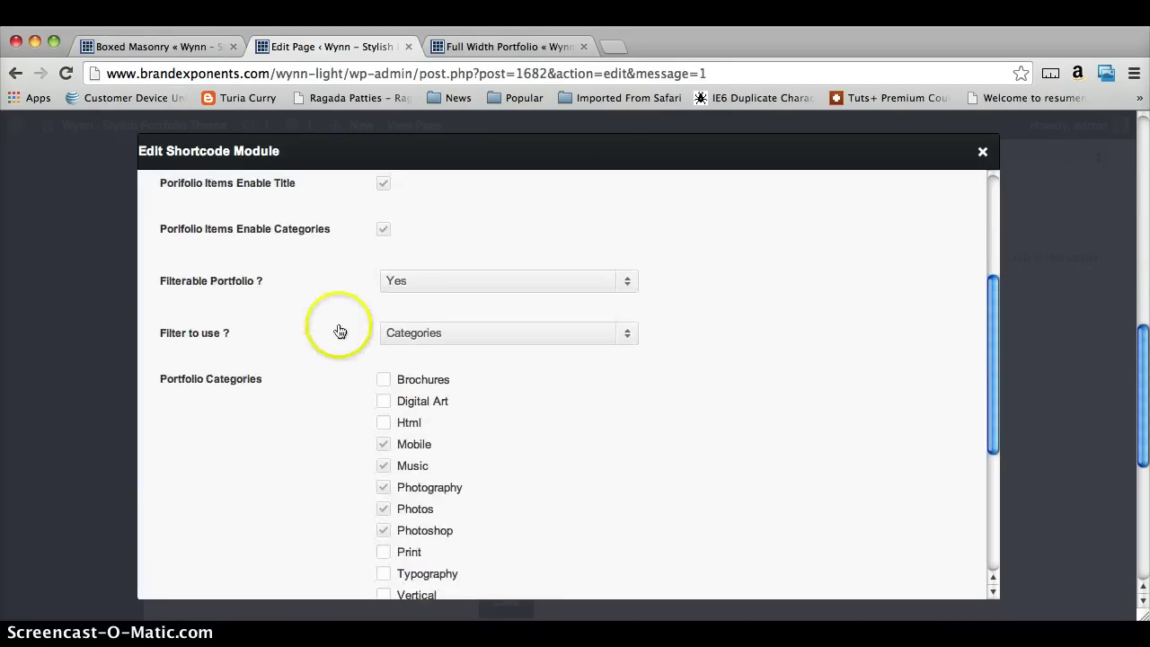
scroll(329, 336, "down", 4)
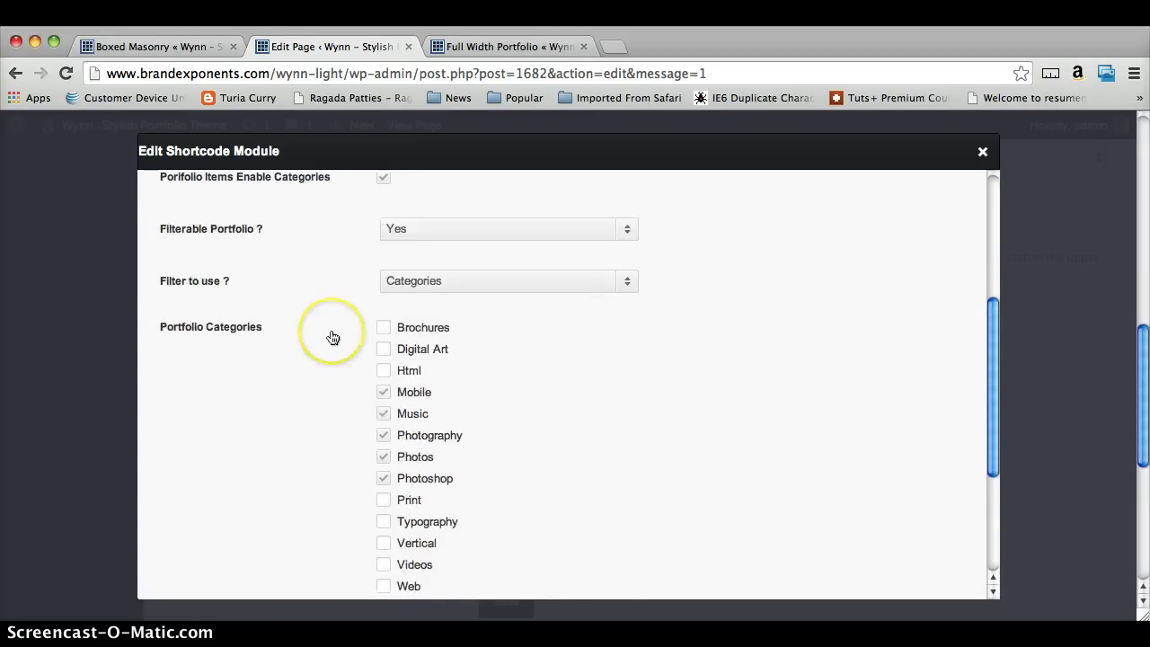
left_click(984, 154)
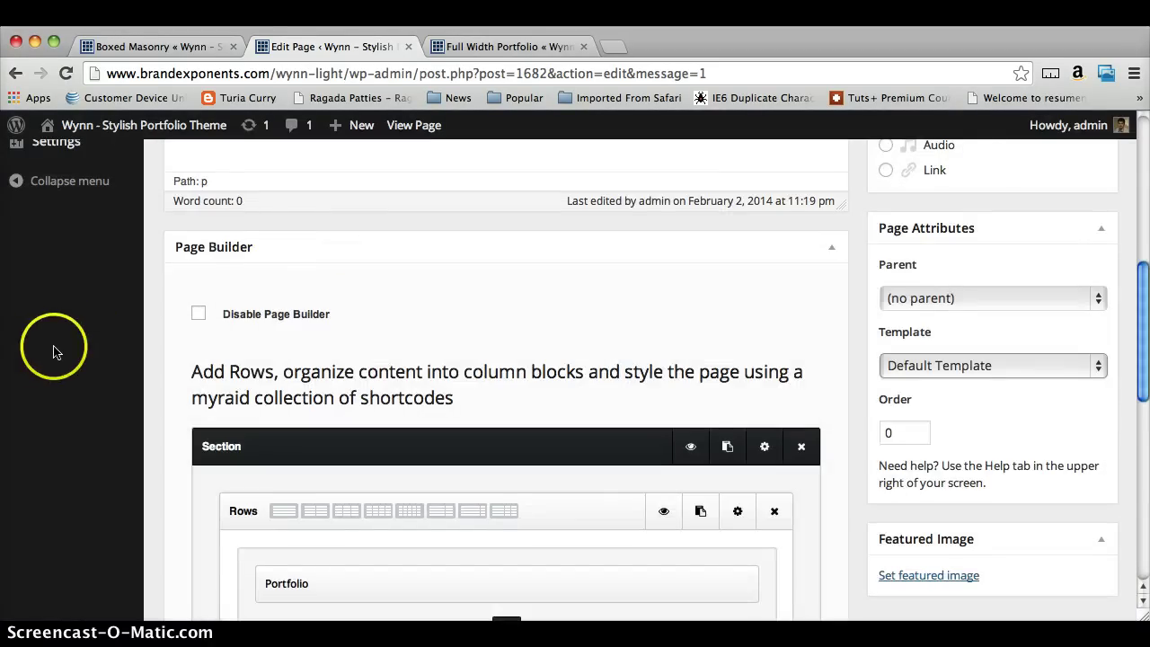
Step: Return to the live Full Width Portfolio page and show the demo variants listed under Full Width Folio
scroll(74, 352, "up", 10)
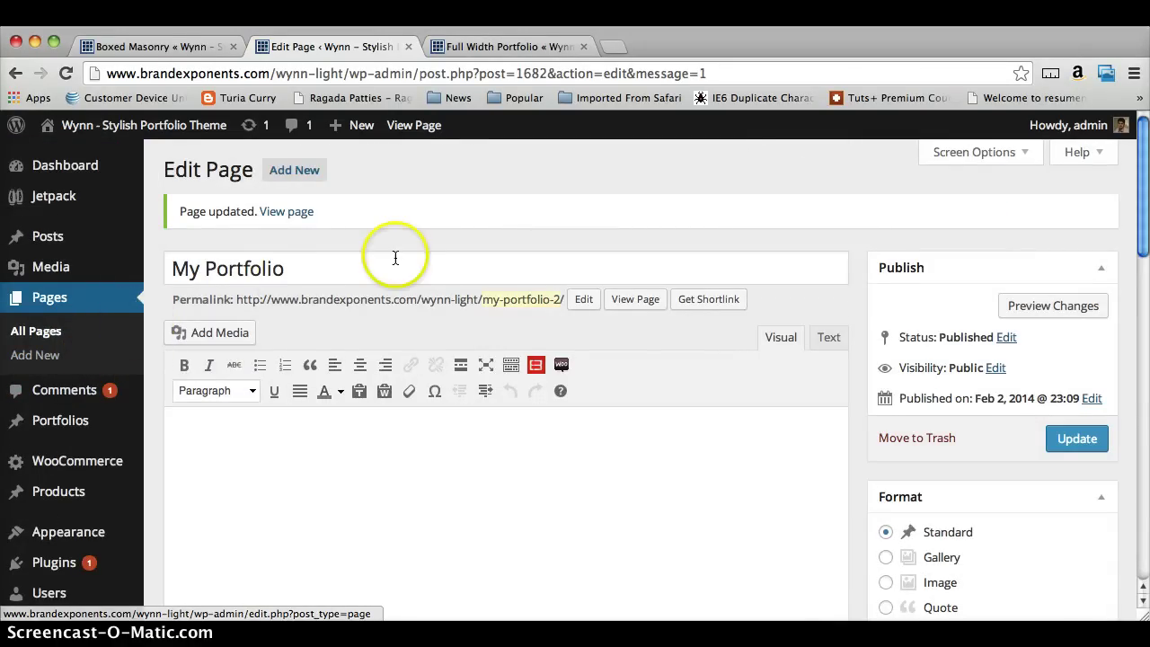
left_click(449, 44)
mouse_move(636, 158)
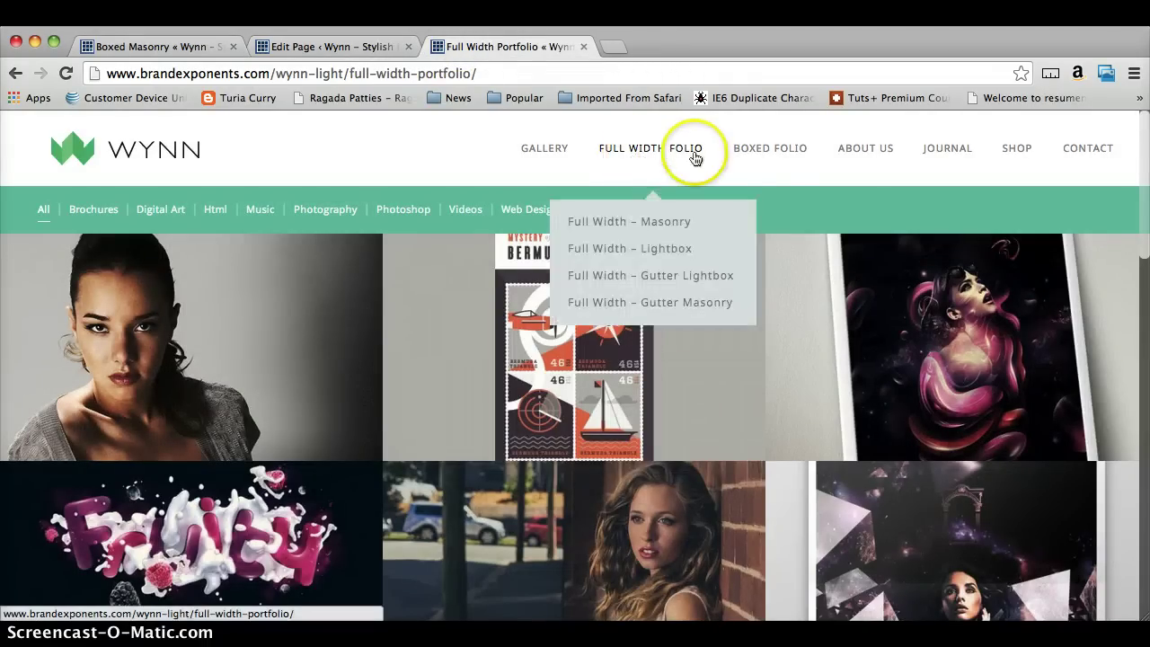